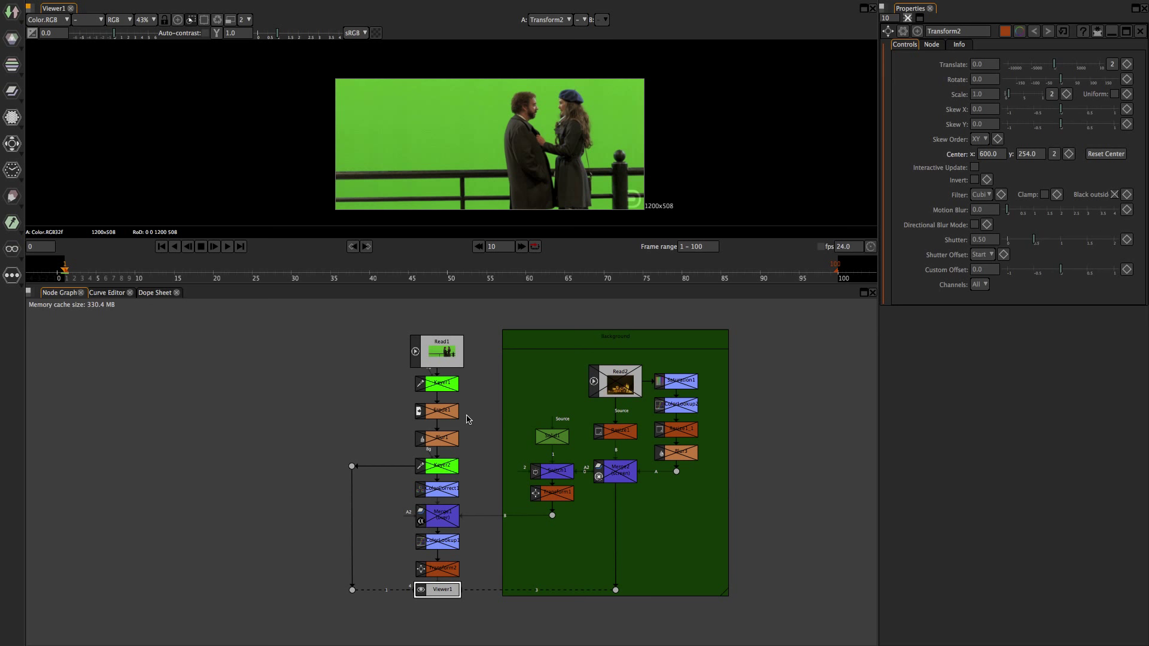
# Close the open Transform2 node settings.
pyautogui.scroll(2, 464, 420)
pyautogui.moveTo(451, 420); pyautogui.dragTo(443, 417)
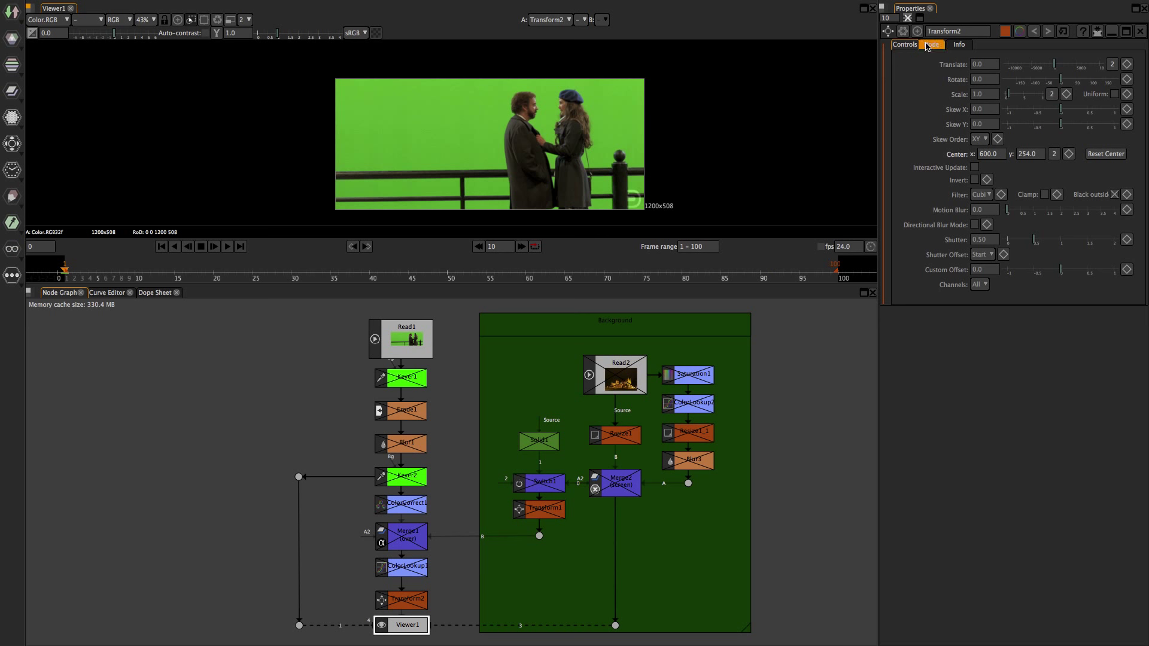
pyautogui.click(908, 18)
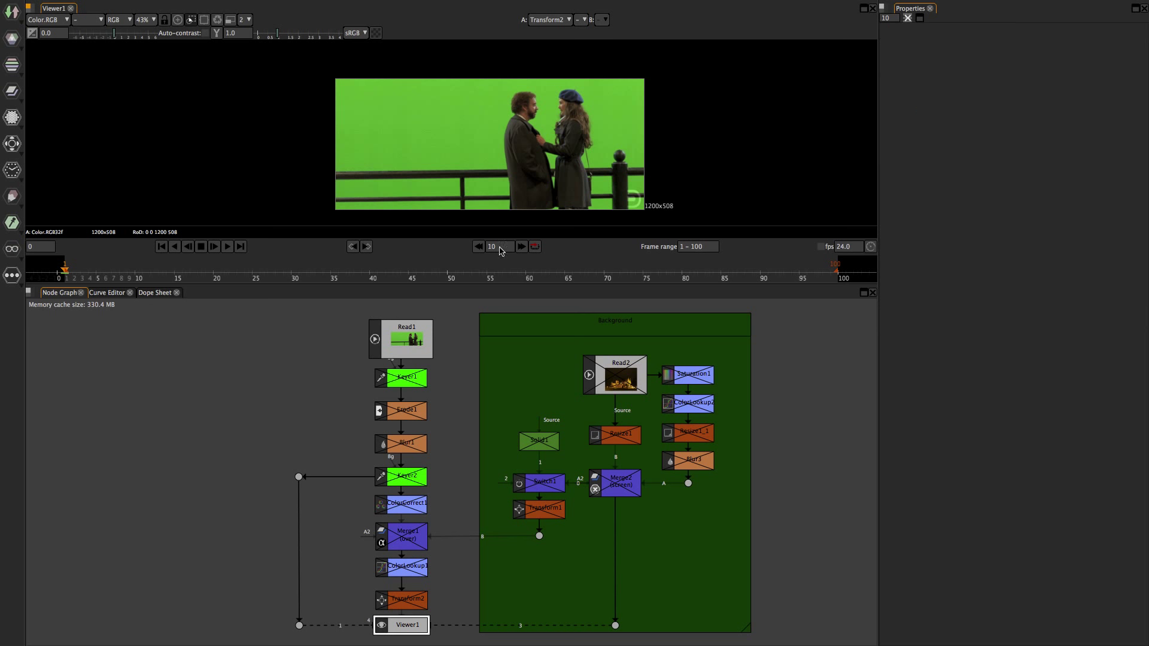
# Examine the green-screen footage up close, especially the edges where the railing meets the man's coat.
pyautogui.scroll(3, 528, 121)
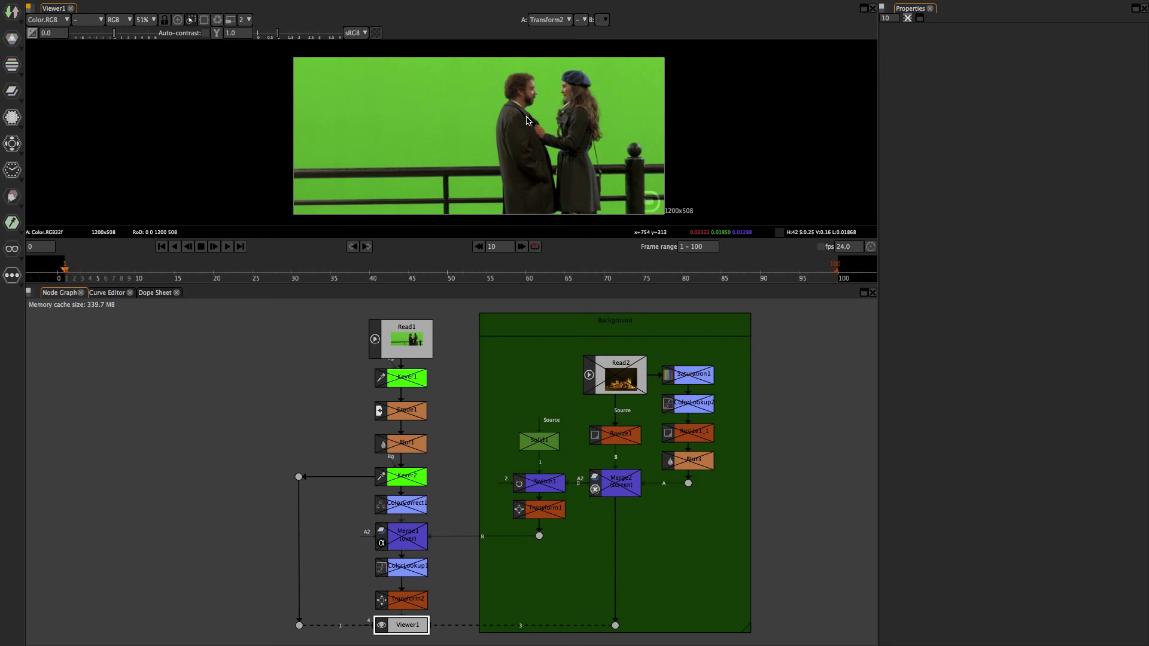
pyautogui.moveTo(527, 120); pyautogui.dragTo(521, 118)
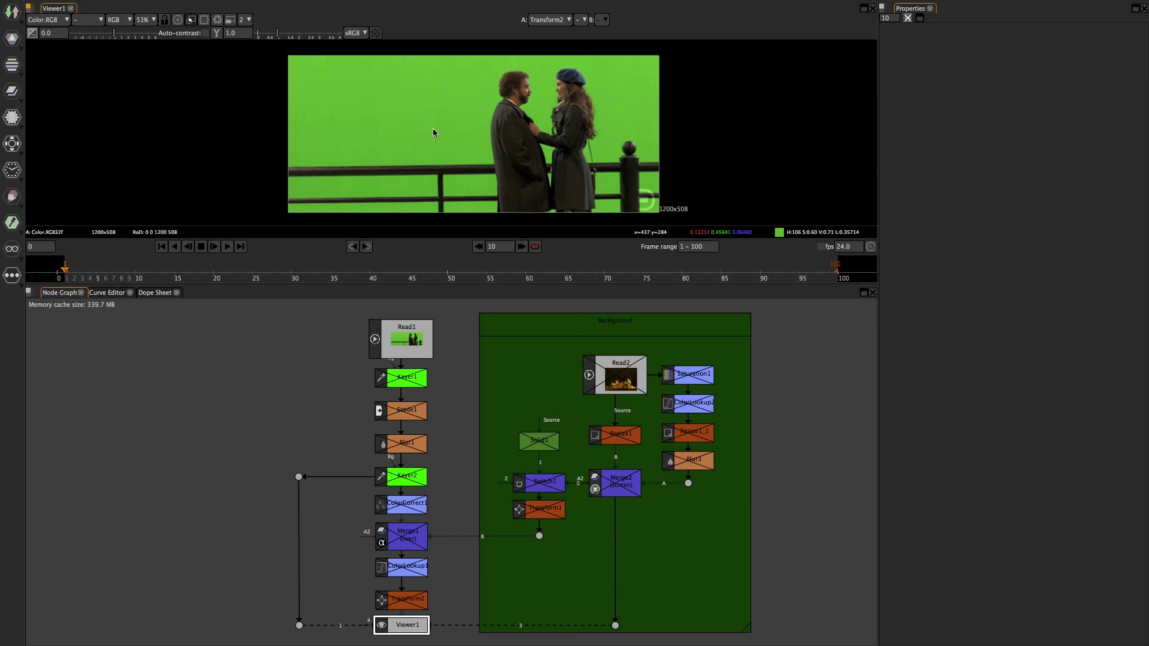
pyautogui.scroll(5, 437, 149)
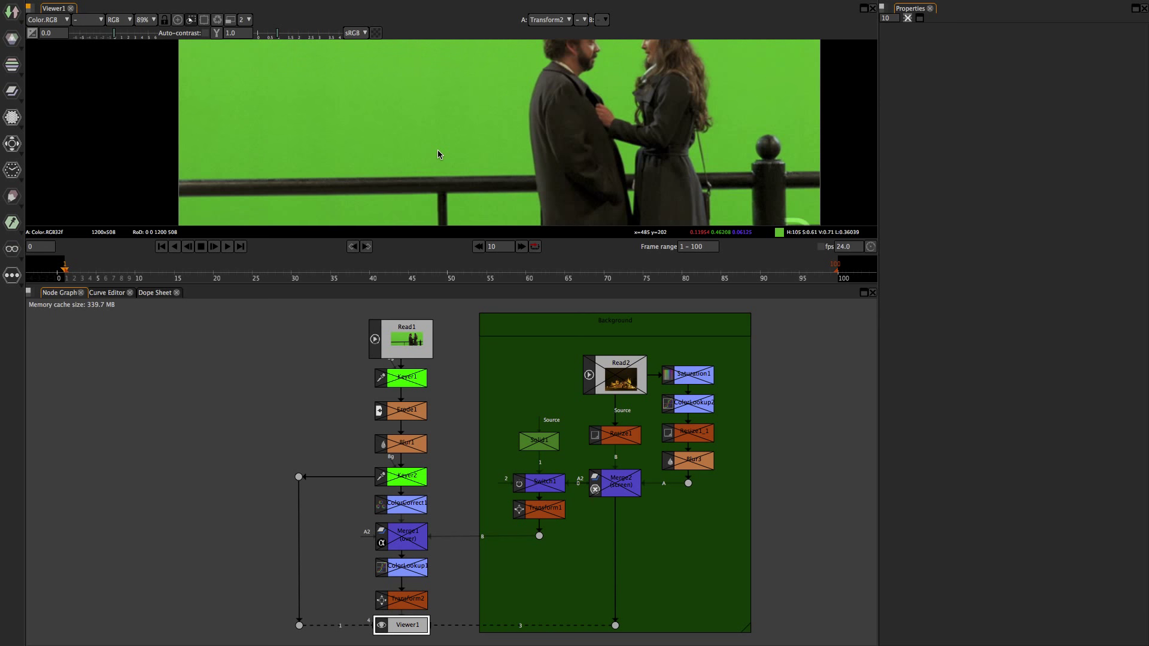
pyautogui.scroll(5, 437, 149)
pyautogui.scroll(4, 573, 175)
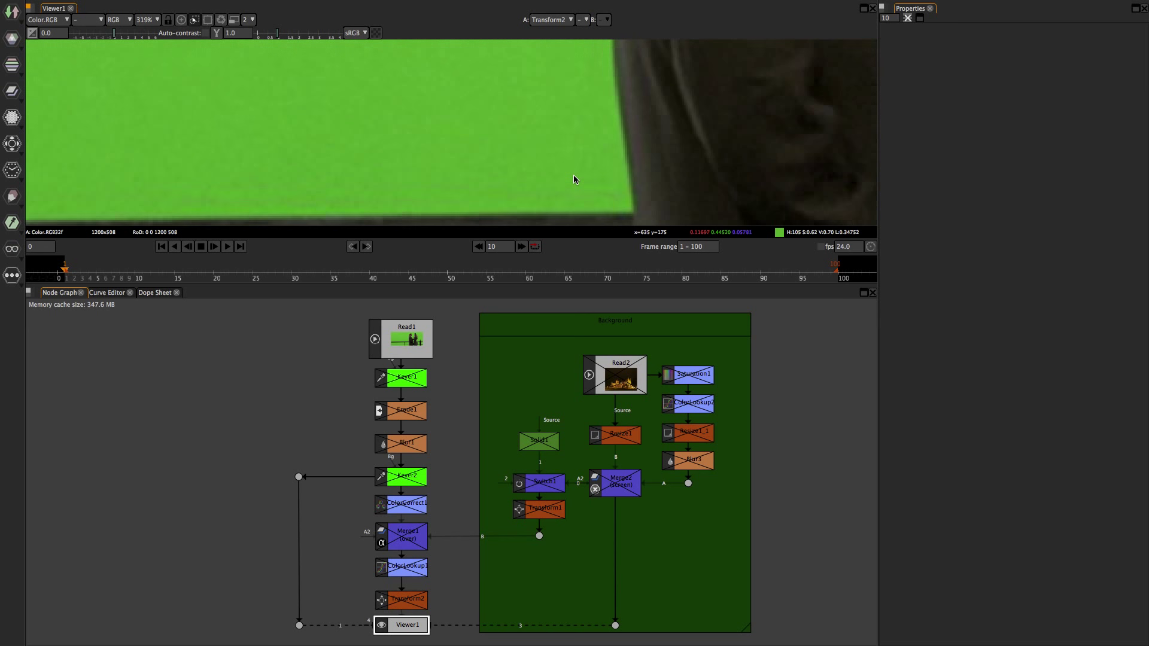
pyautogui.moveTo(573, 174); pyautogui.dragTo(471, 134)
pyautogui.scroll(1, 471, 134)
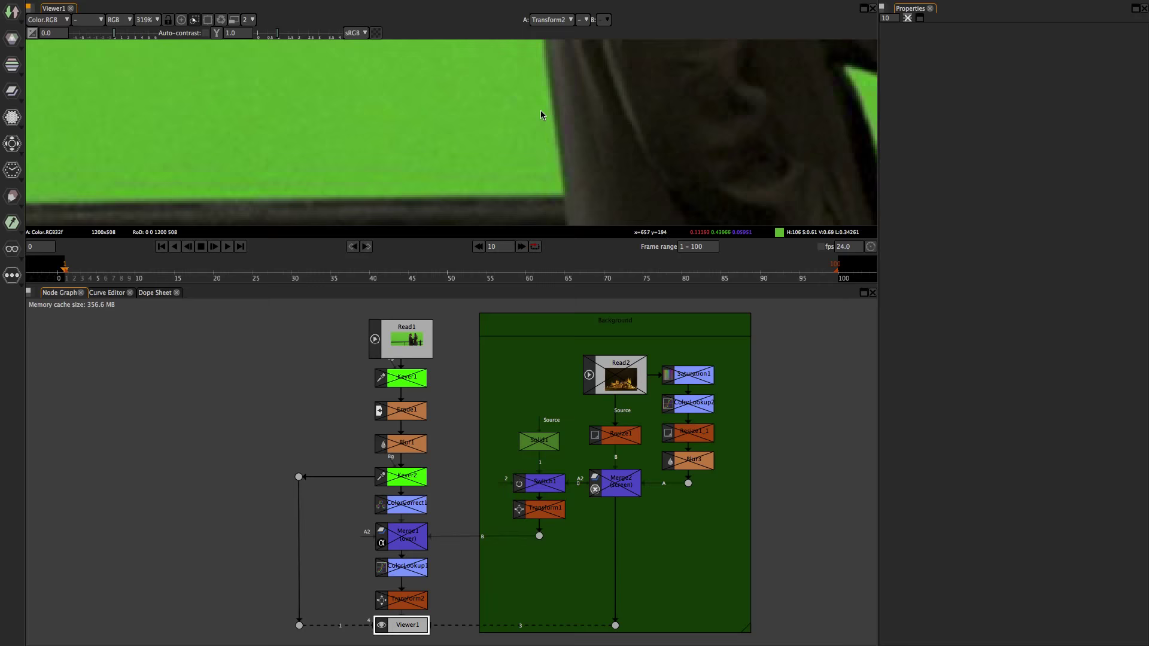
pyautogui.scroll(5, 529, 204)
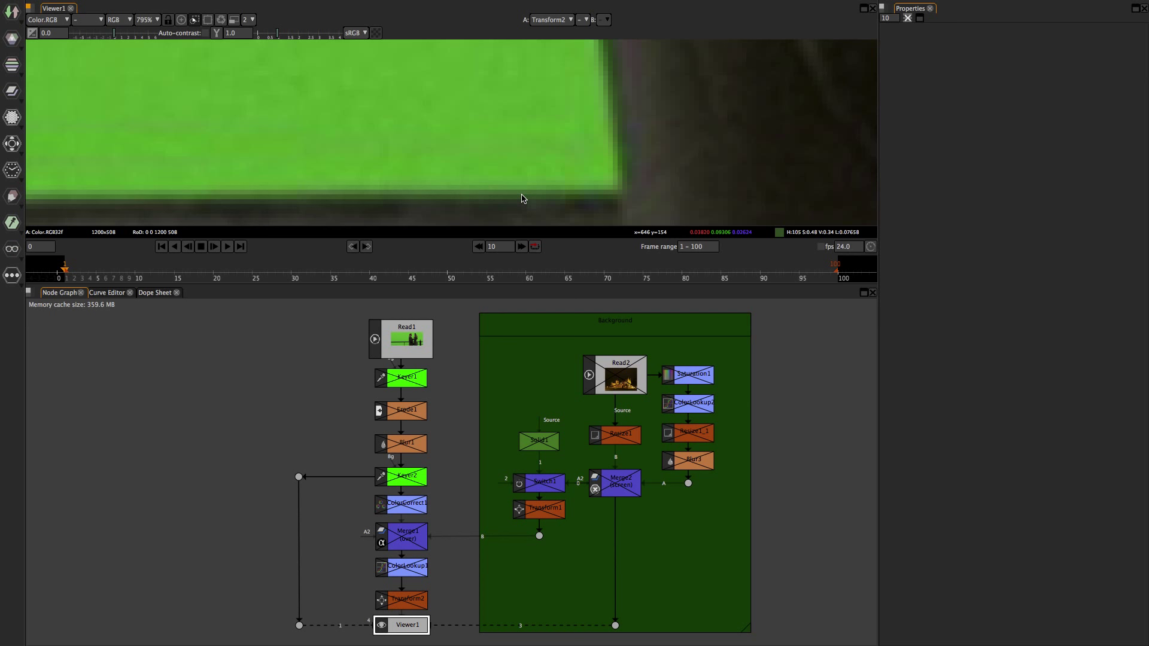
pyautogui.scroll(-10, 522, 198)
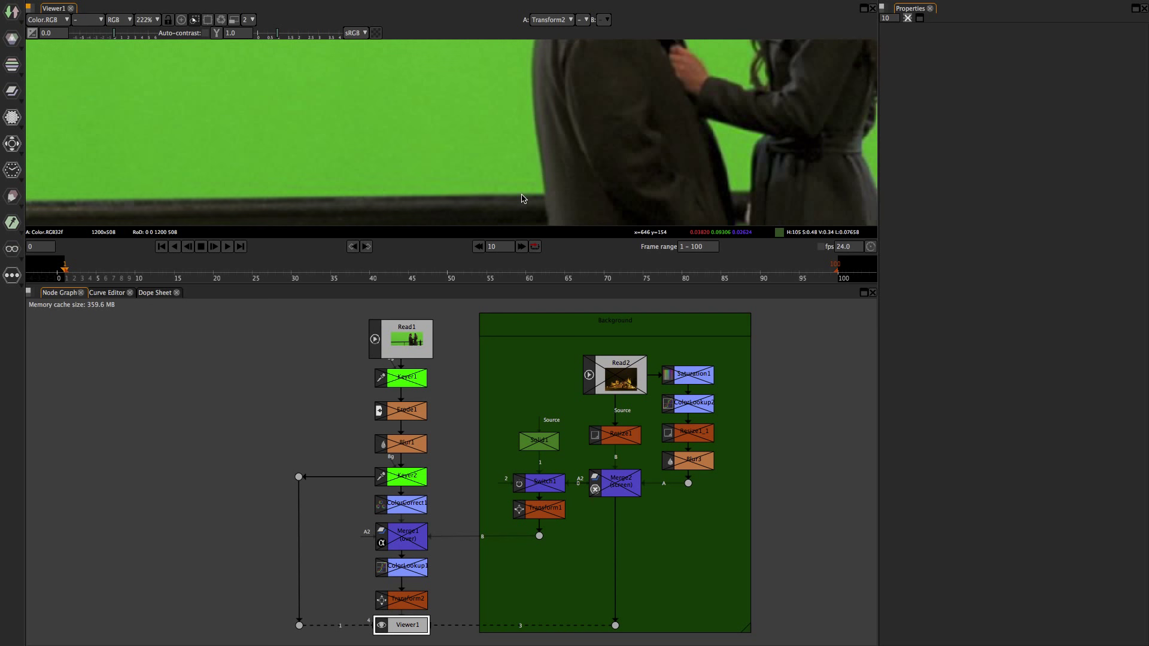
pyautogui.scroll(-5, 522, 199)
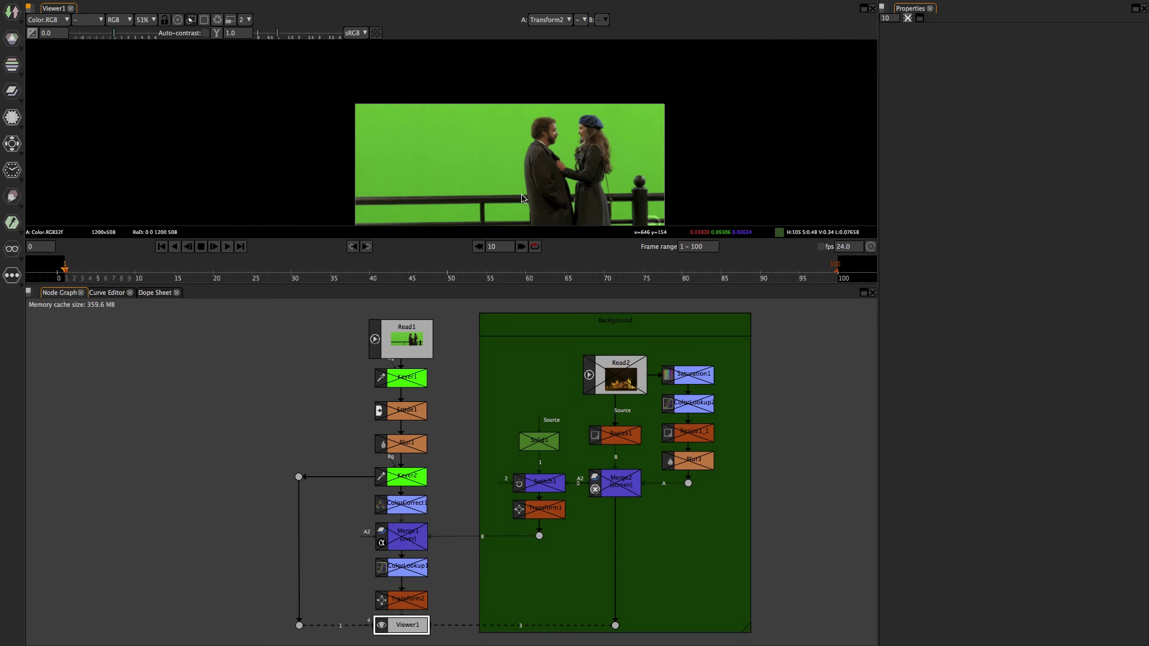
pyautogui.moveTo(493, 174); pyautogui.dragTo(477, 165)
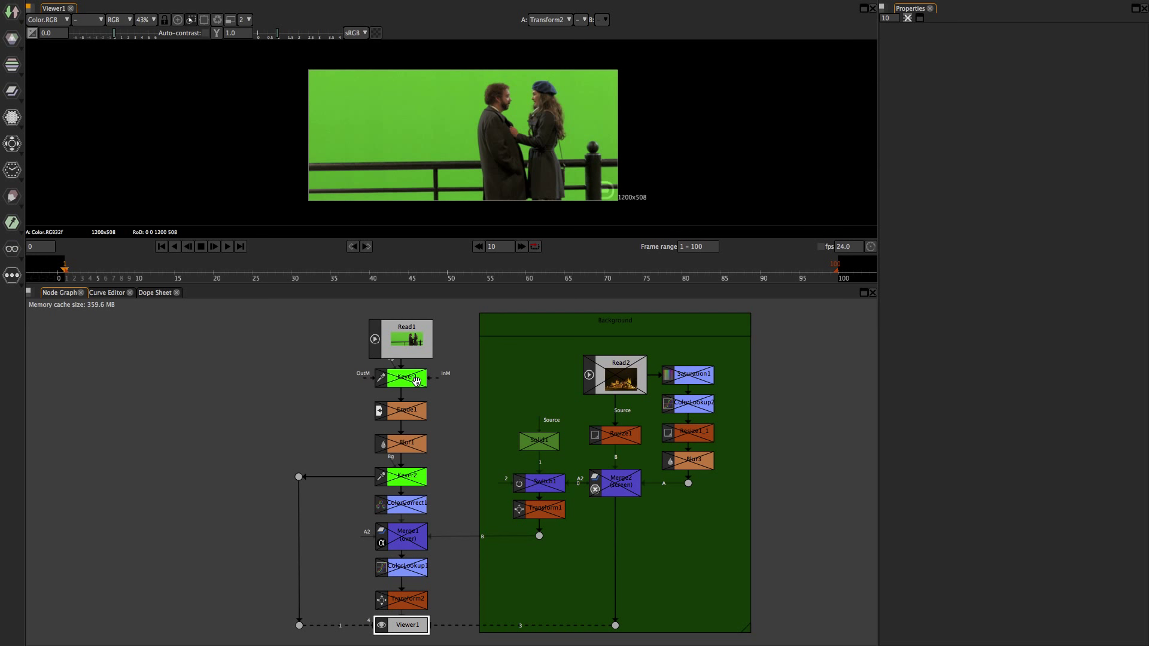
# Switch the Keyer1 node on and off to preview its key, and open its settings.
pyautogui.scroll(4, 682, 402)
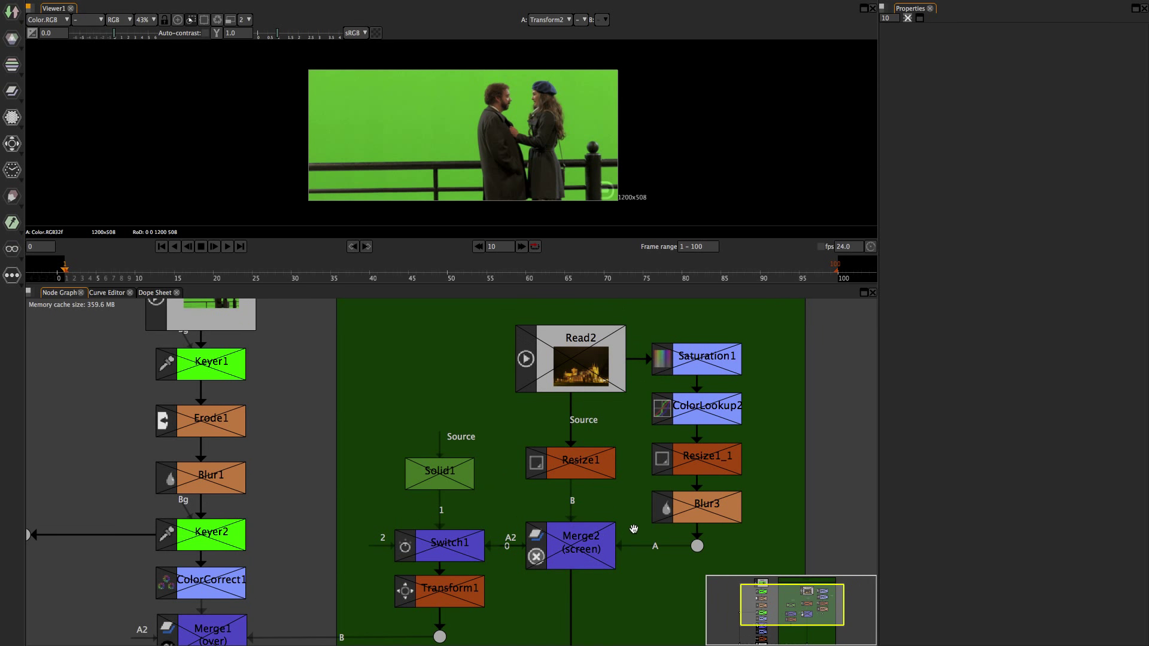
pyautogui.scroll(-5, 655, 482)
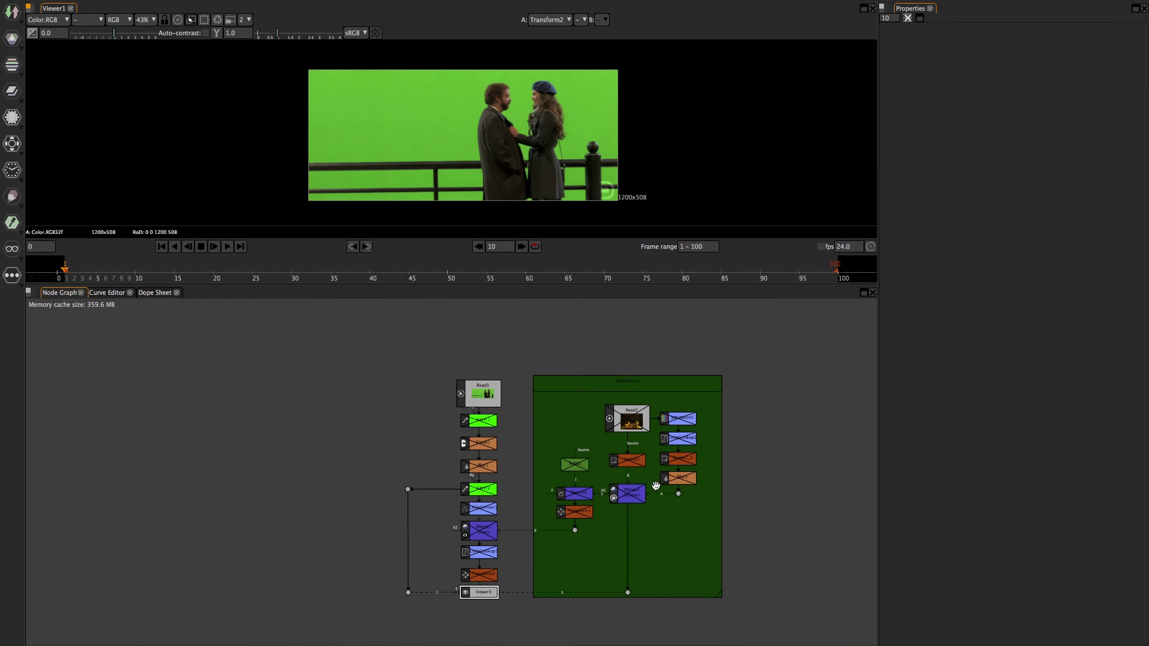
pyautogui.scroll(4, 575, 401)
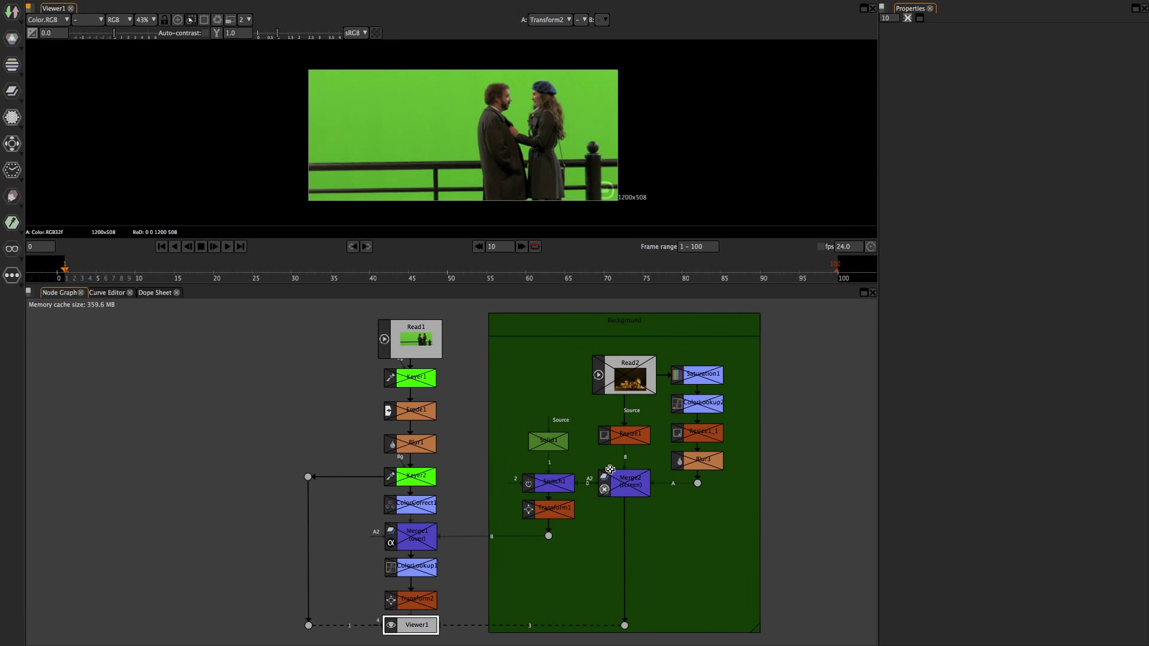
pyautogui.click(425, 389)
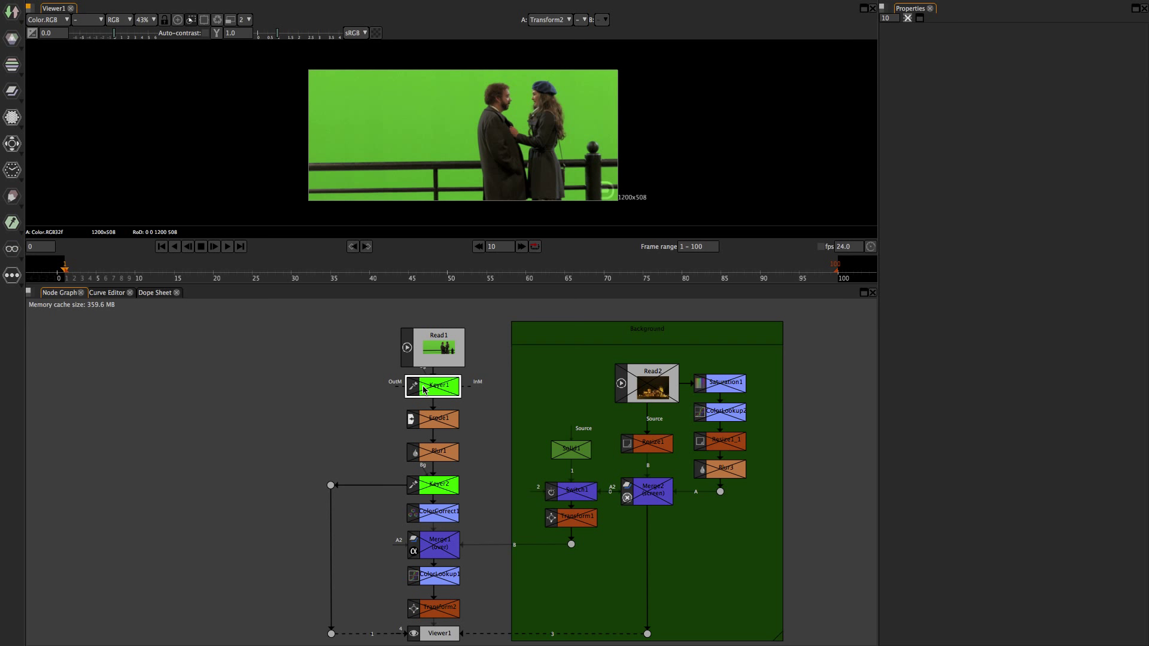
pyautogui.press('d')
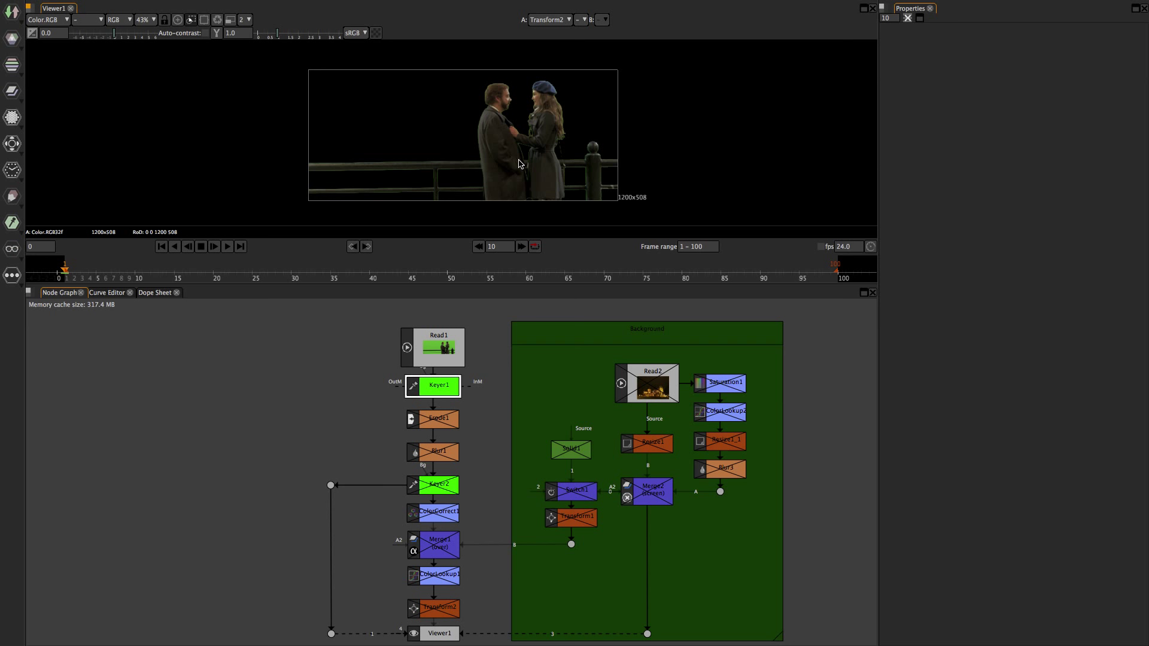
pyautogui.doubleClick(432, 389)
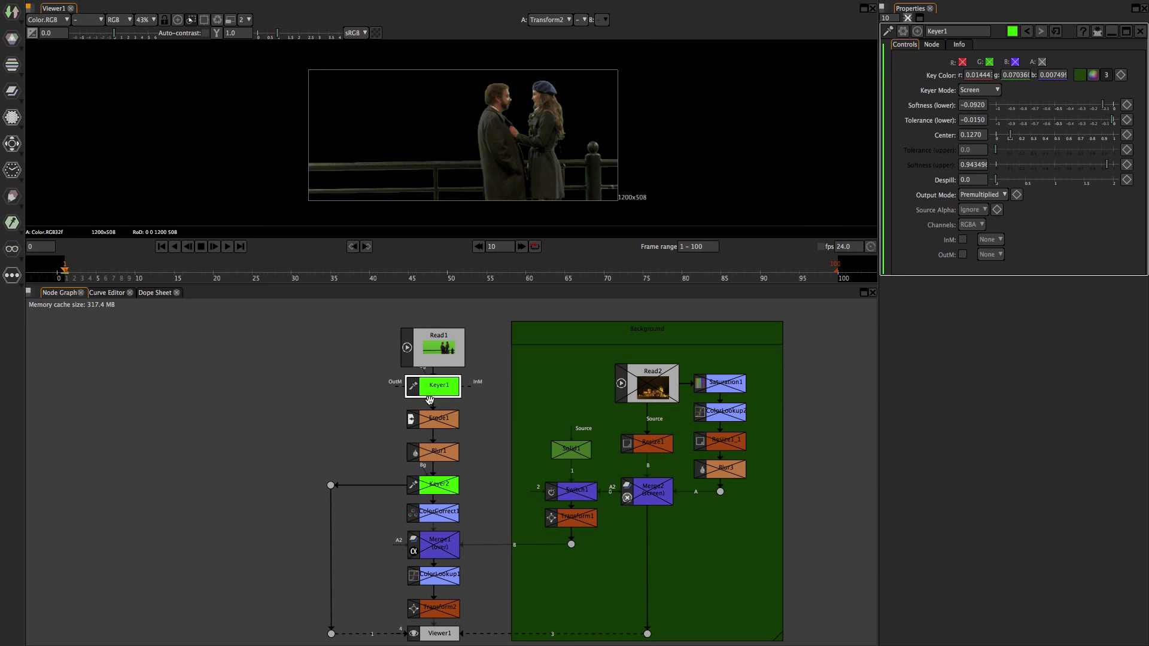
pyautogui.press('d')
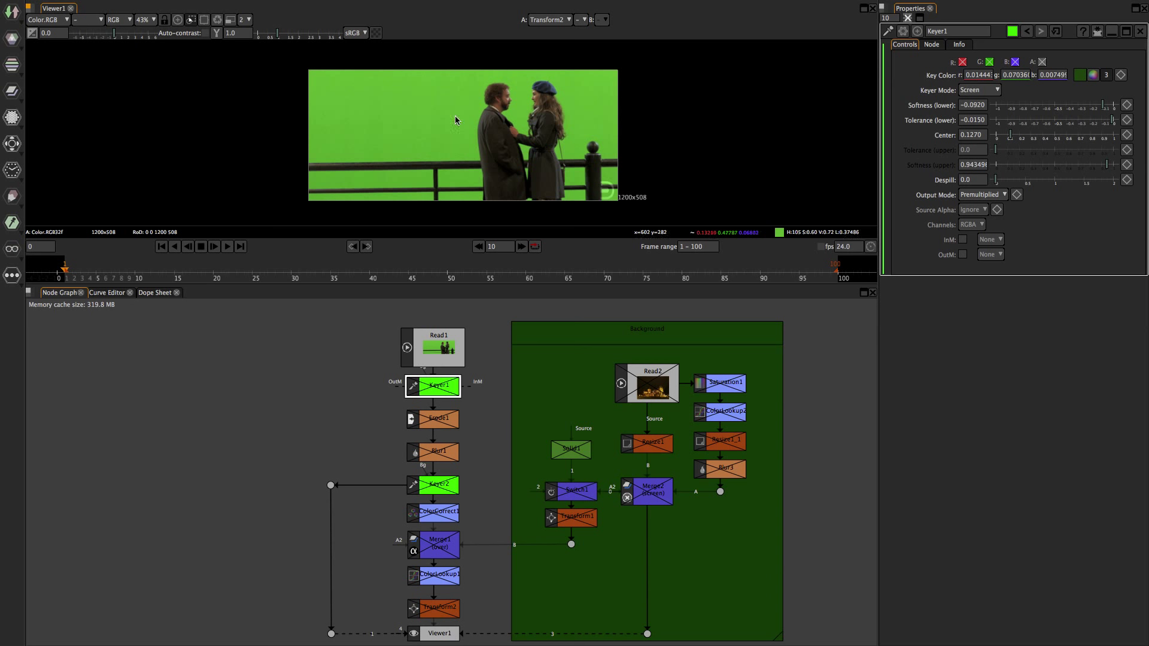
# Examine the green gap between the man's and woman's coats at pixel level, including the blended edge pixels.
pyautogui.scroll(3, 439, 130)
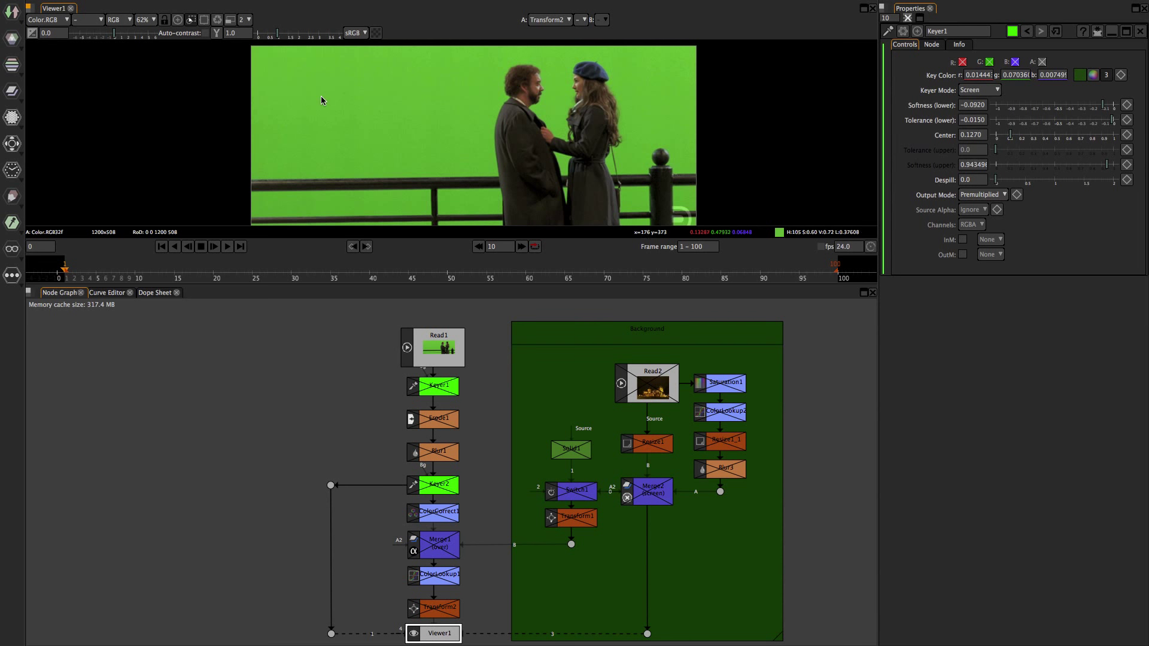
pyautogui.scroll(6, 560, 170)
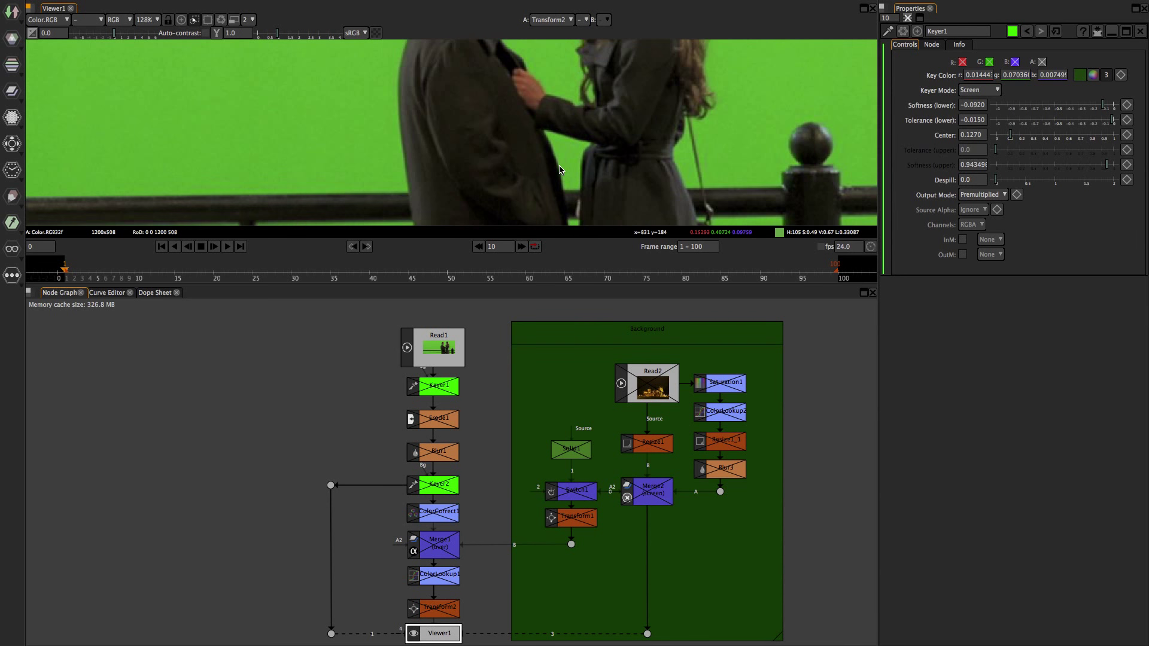
pyautogui.scroll(12, 559, 169)
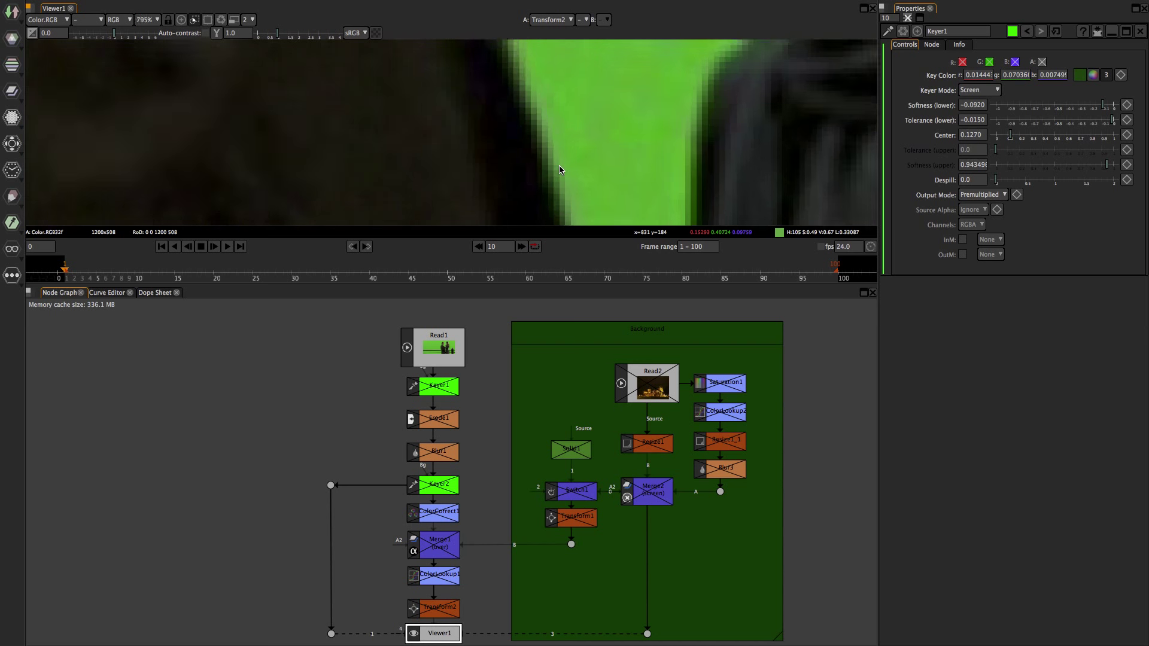
pyautogui.scroll(2, 559, 165)
pyautogui.moveTo(694, 167); pyautogui.dragTo(512, 126)
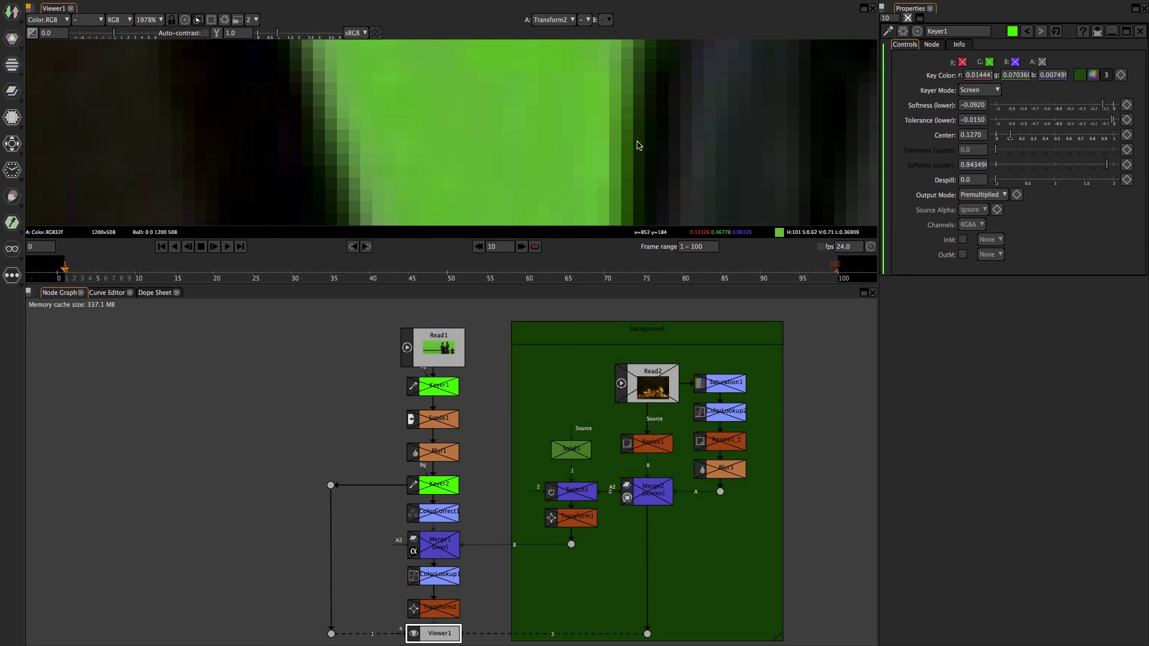
pyautogui.scroll(2, 467, 112)
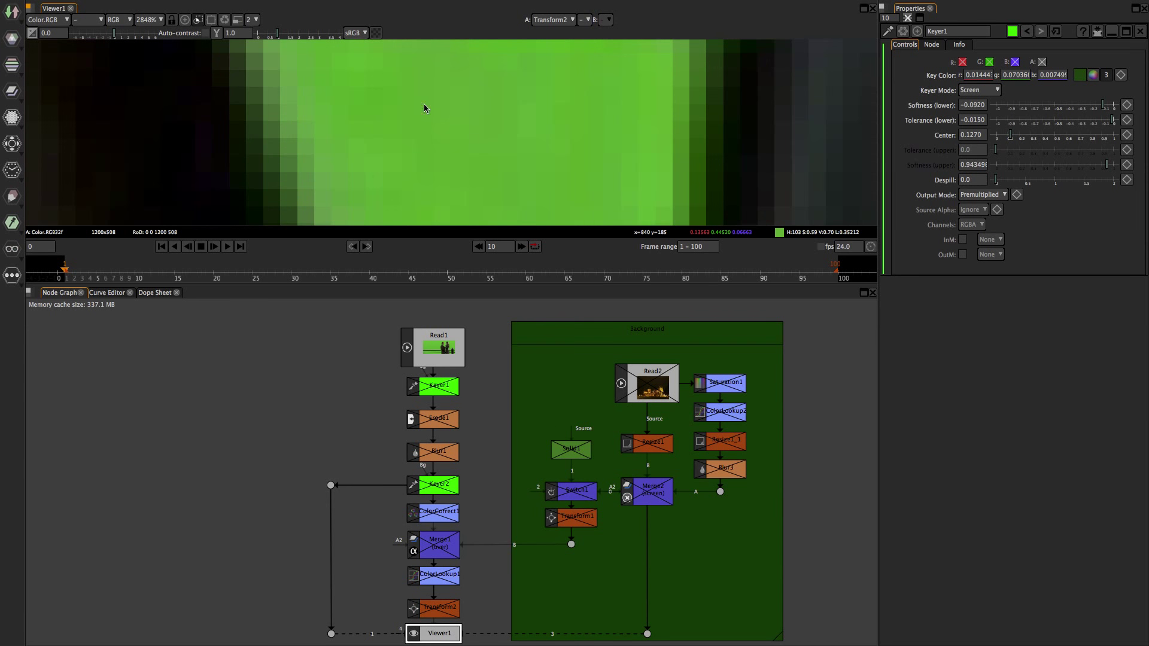
pyautogui.scroll(-1, 410, 101)
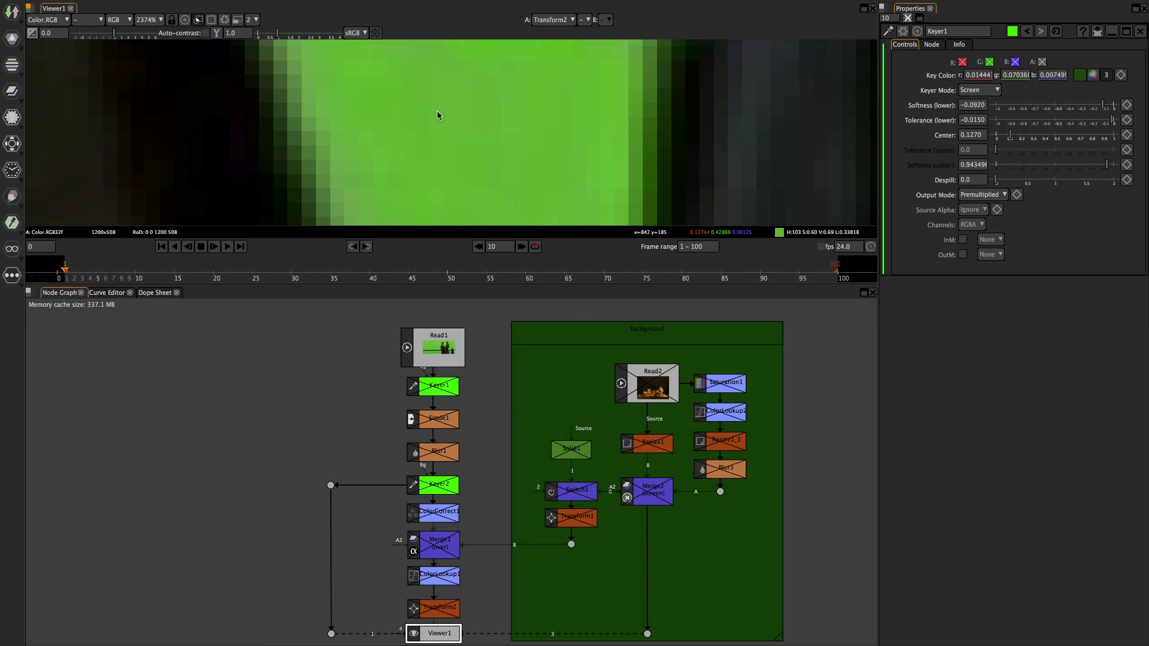
pyautogui.scroll(2, 358, 121)
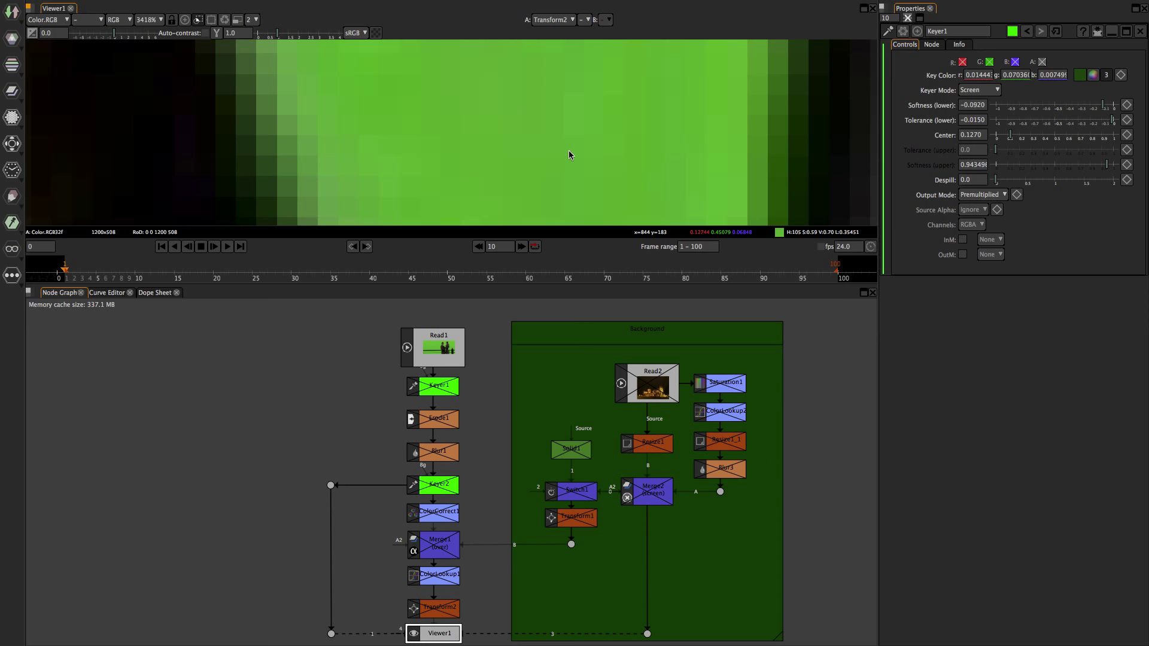
pyautogui.moveTo(569, 149); pyautogui.dragTo(483, 109)
pyautogui.scroll(-1, 544, 135)
pyautogui.scroll(3, 483, 134)
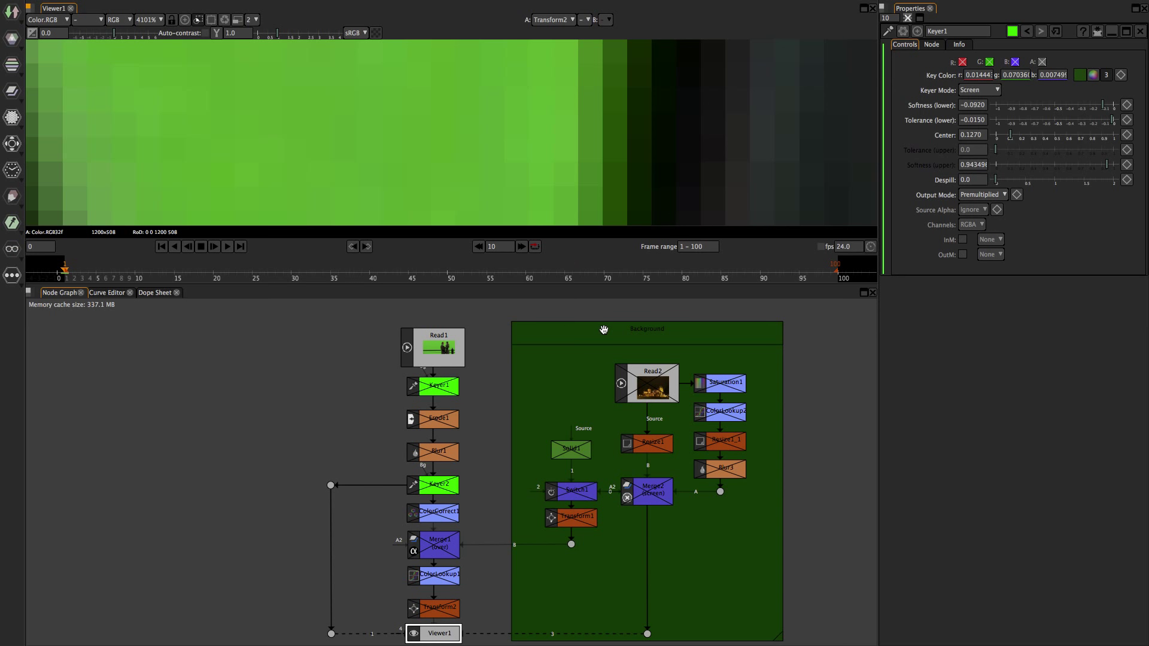
# Enable the Keyer1 node and inspect the keyed edges between the two coats, from pixel level out to the wider image.
pyautogui.click(430, 387)
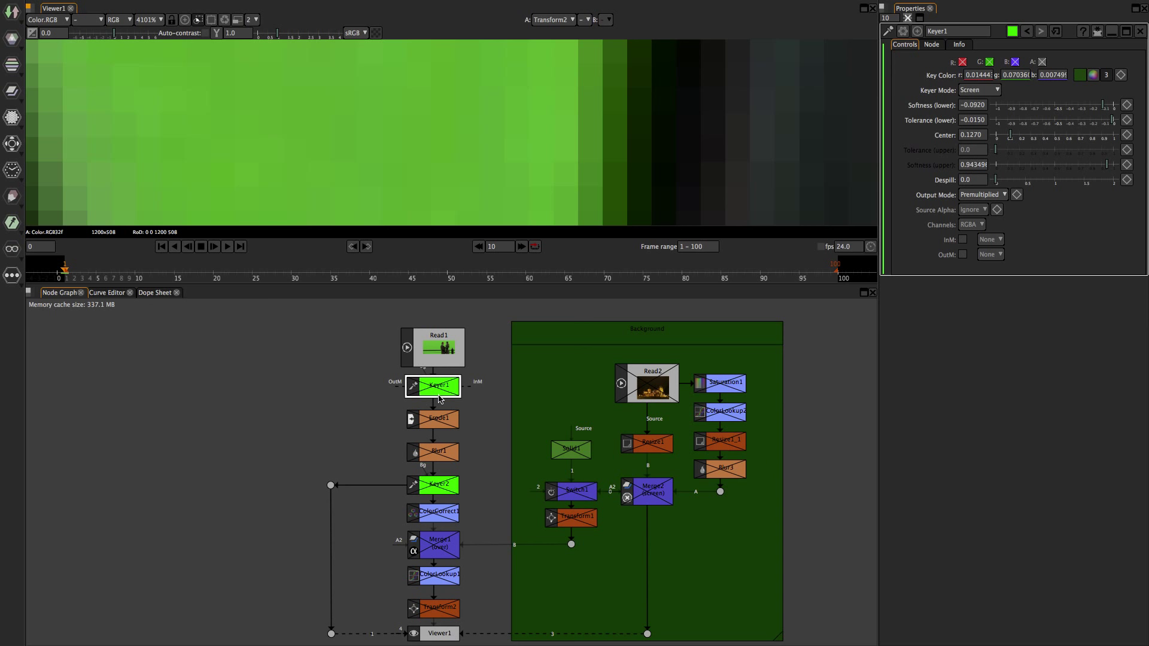
pyautogui.hotkey('ctrl', 'd')
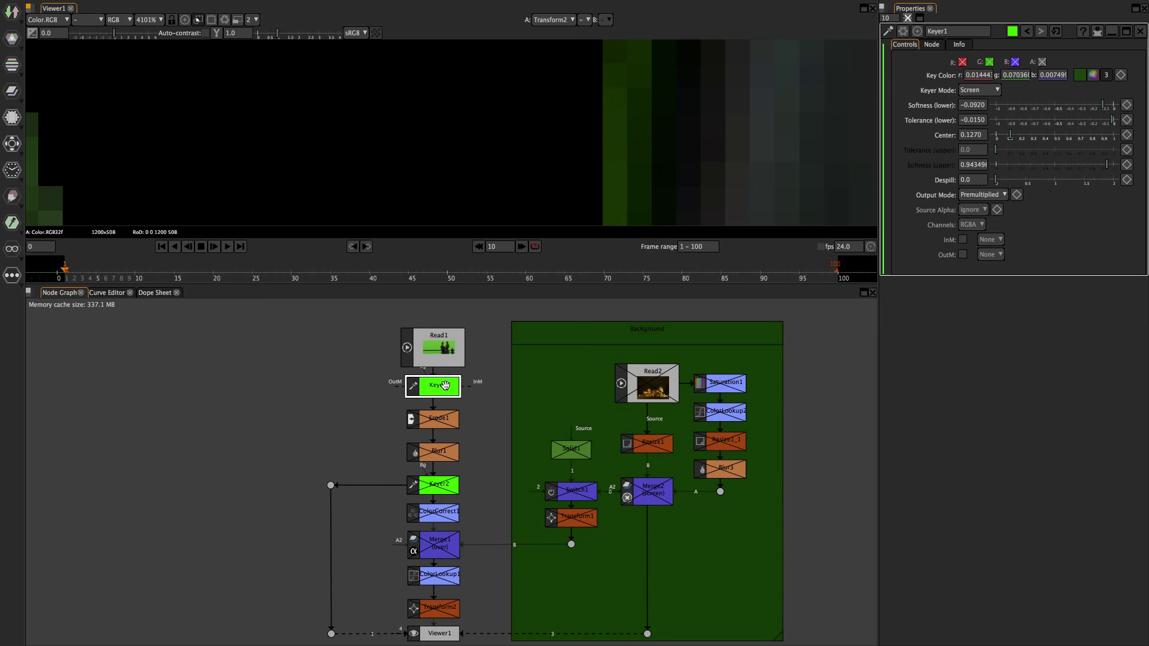
pyautogui.scroll(-5, 523, 150)
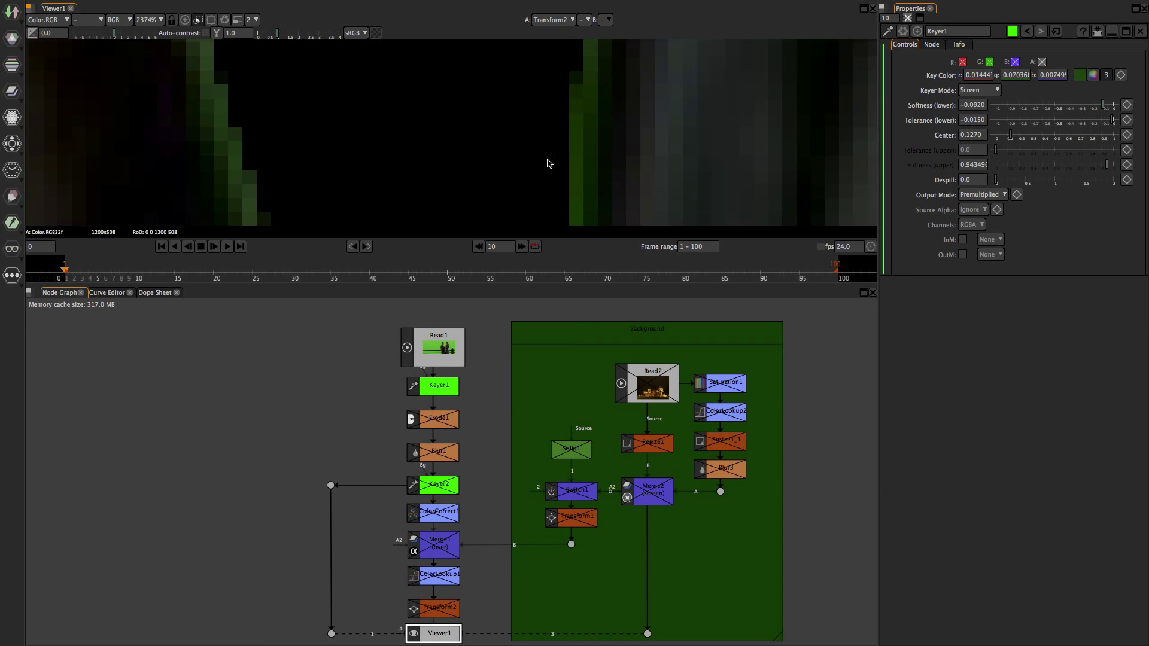
pyautogui.scroll(5, 593, 152)
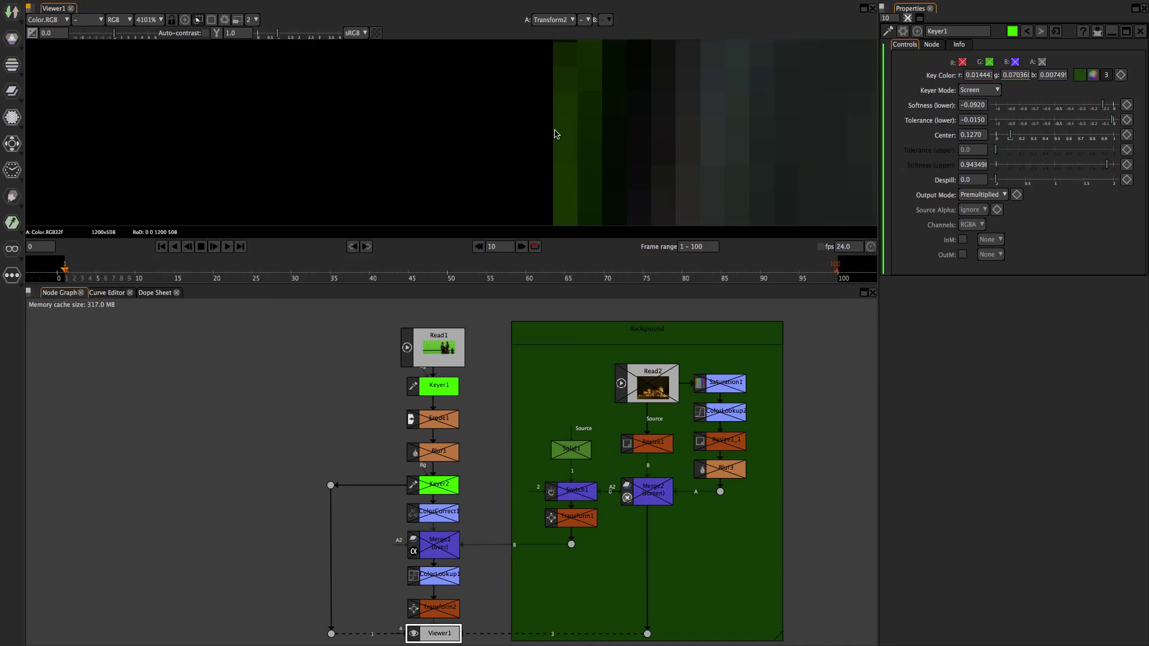
pyautogui.scroll(-15, 556, 134)
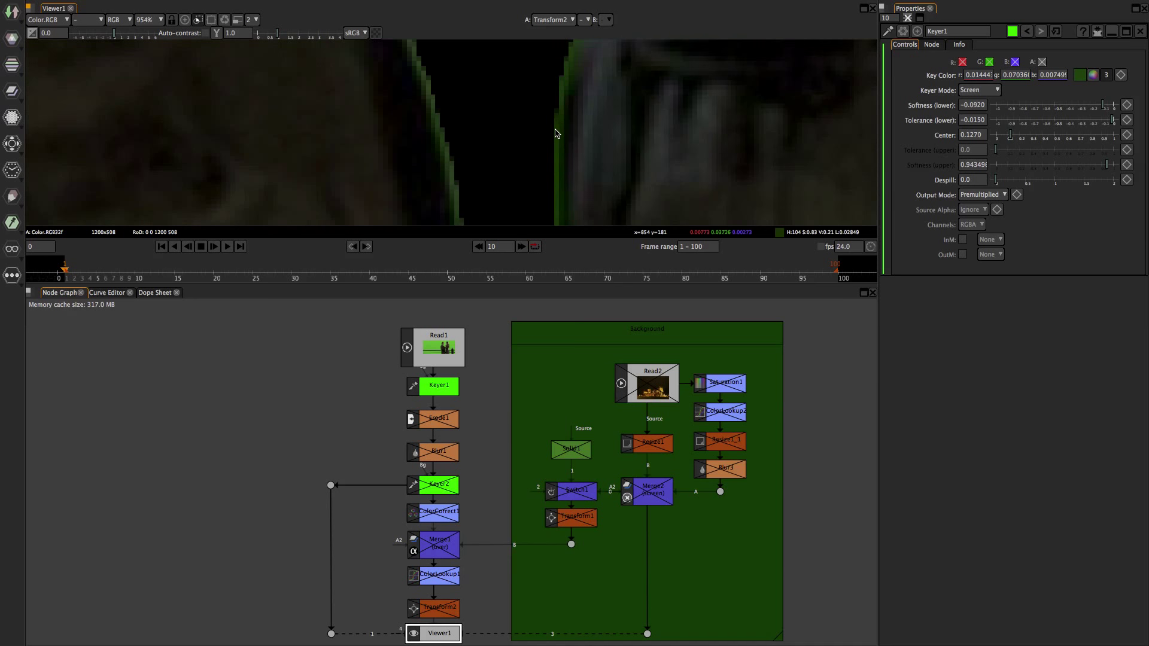
pyautogui.scroll(-5, 556, 134)
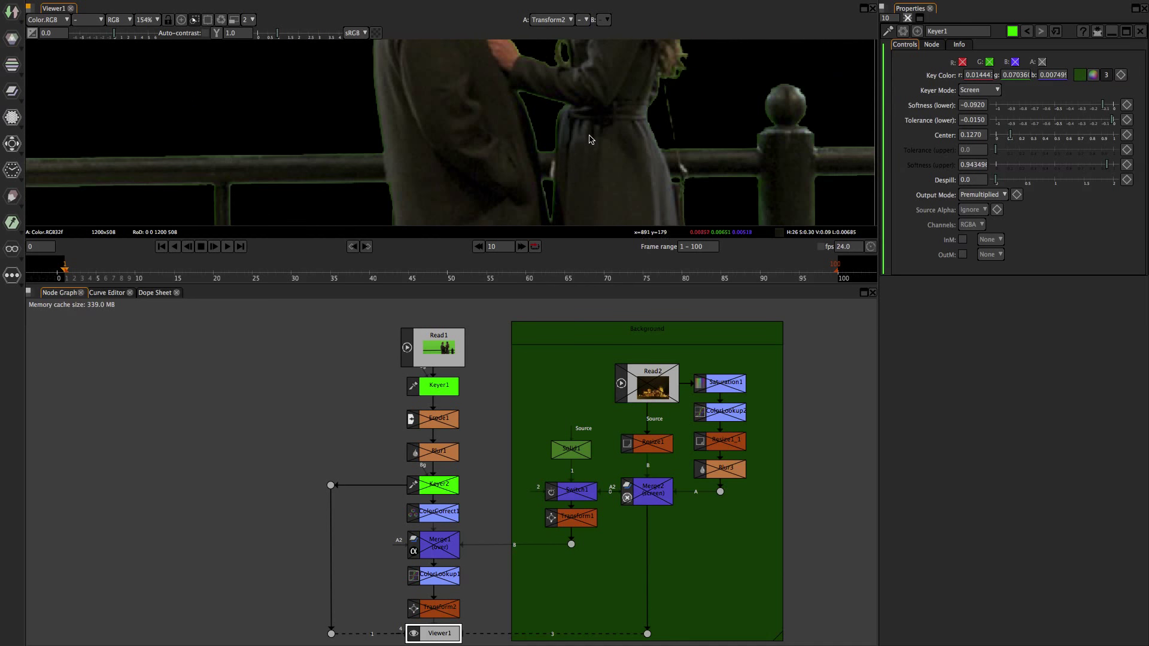
pyautogui.scroll(-2, 753, 164)
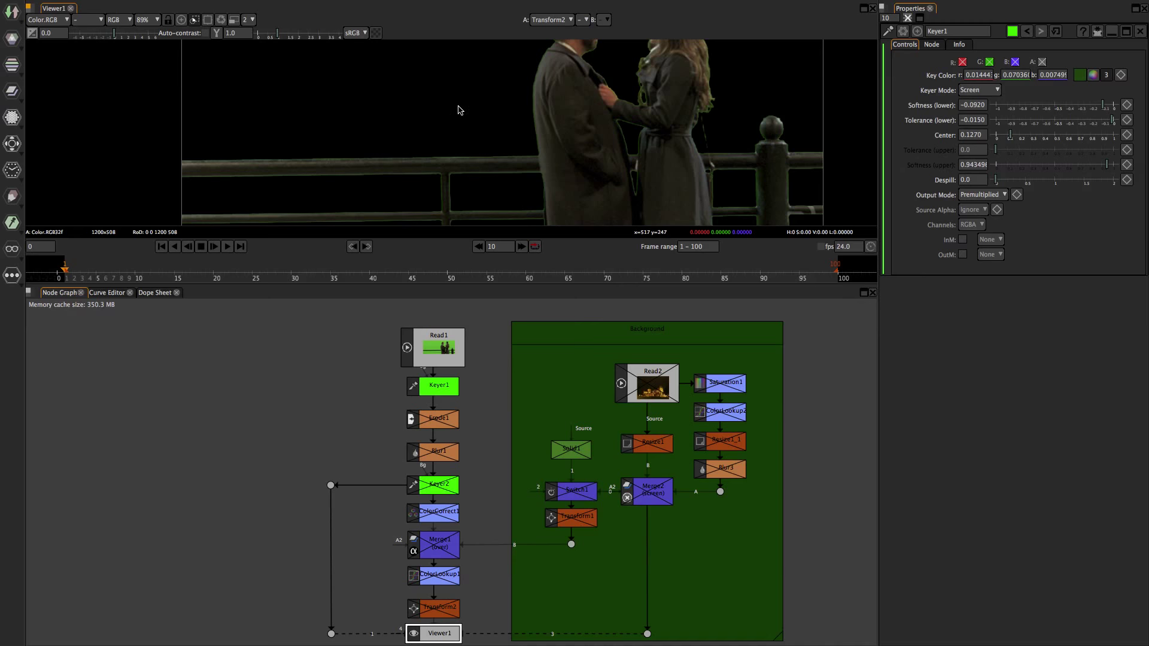
# Check the alpha channel of the keyed image, return to the colour view and select the Keyer1 node.
pyautogui.press('a')
pyautogui.press('a')
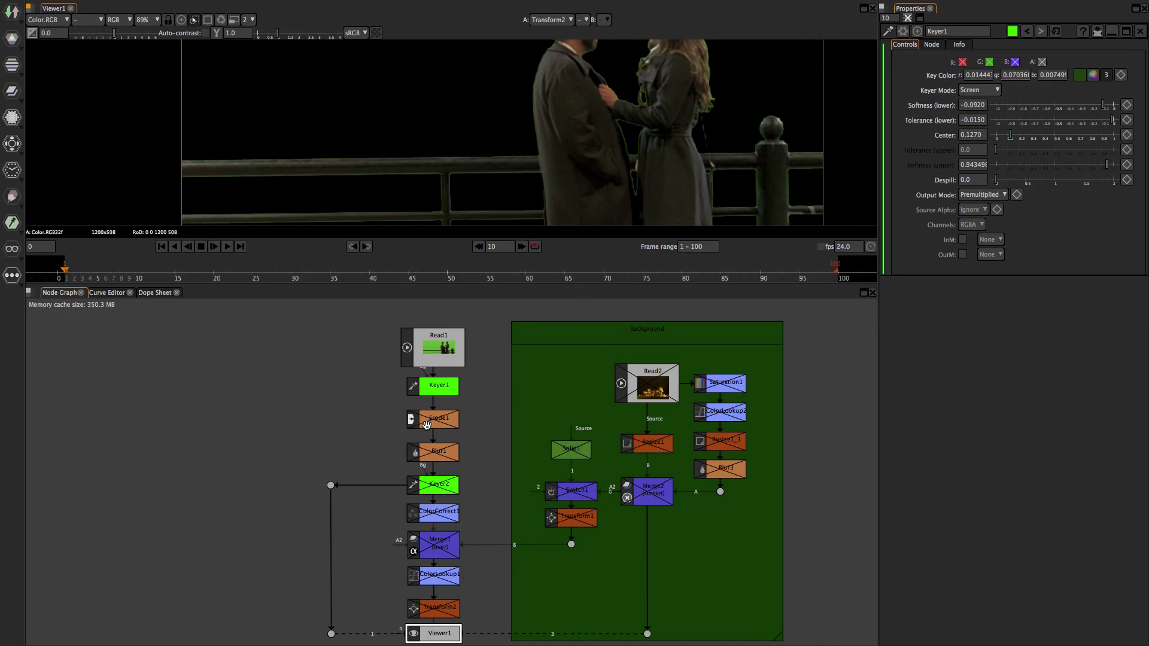
pyautogui.click(432, 394)
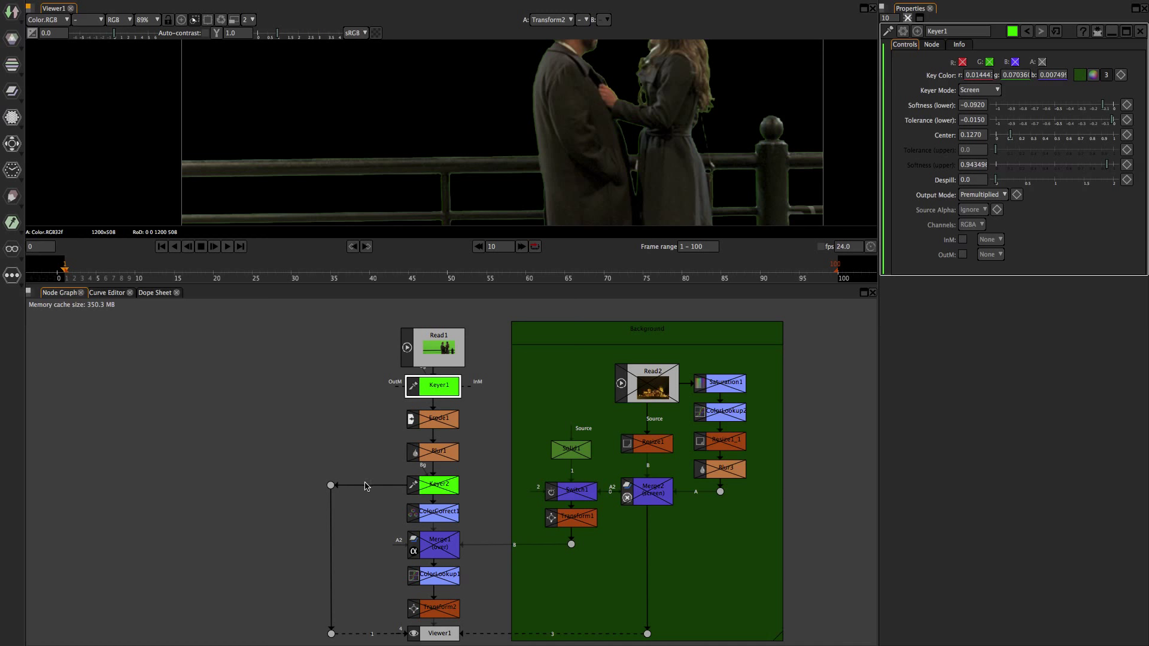
# Rewire the viewer's side branch to Keyer1's output and inspect the couple's matte in the alpha channel.
pyautogui.scroll(2, 374, 489)
pyautogui.moveTo(389, 492); pyautogui.dragTo(441, 348)
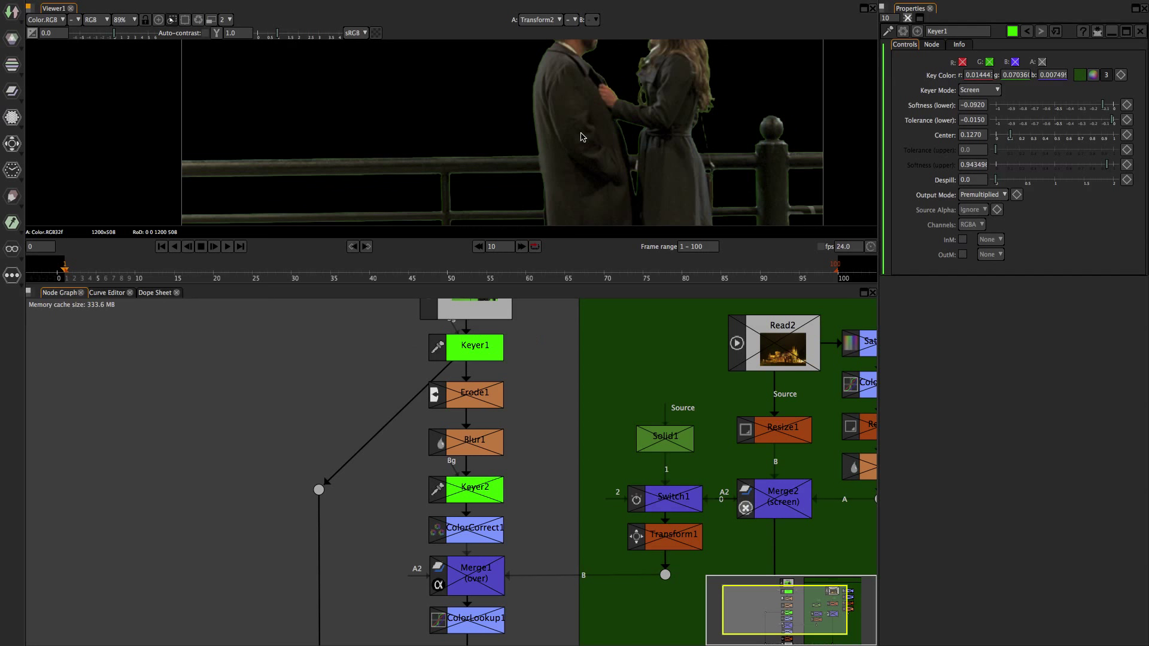
pyautogui.press('a')
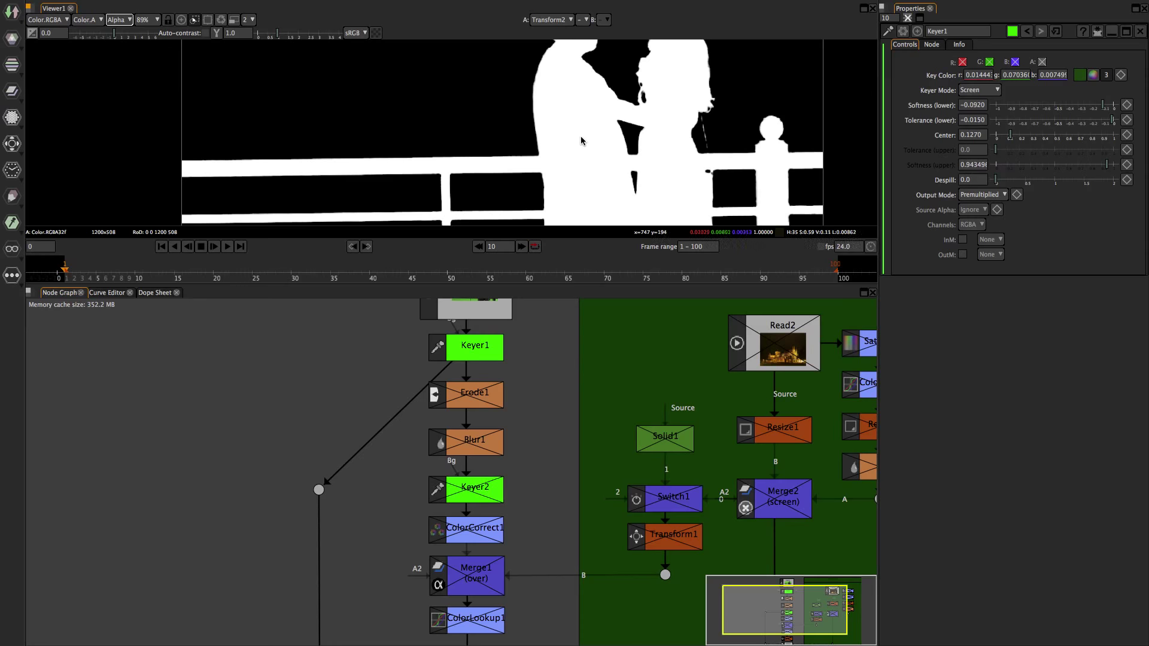
pyautogui.scroll(4, 581, 136)
pyautogui.scroll(-12, 581, 138)
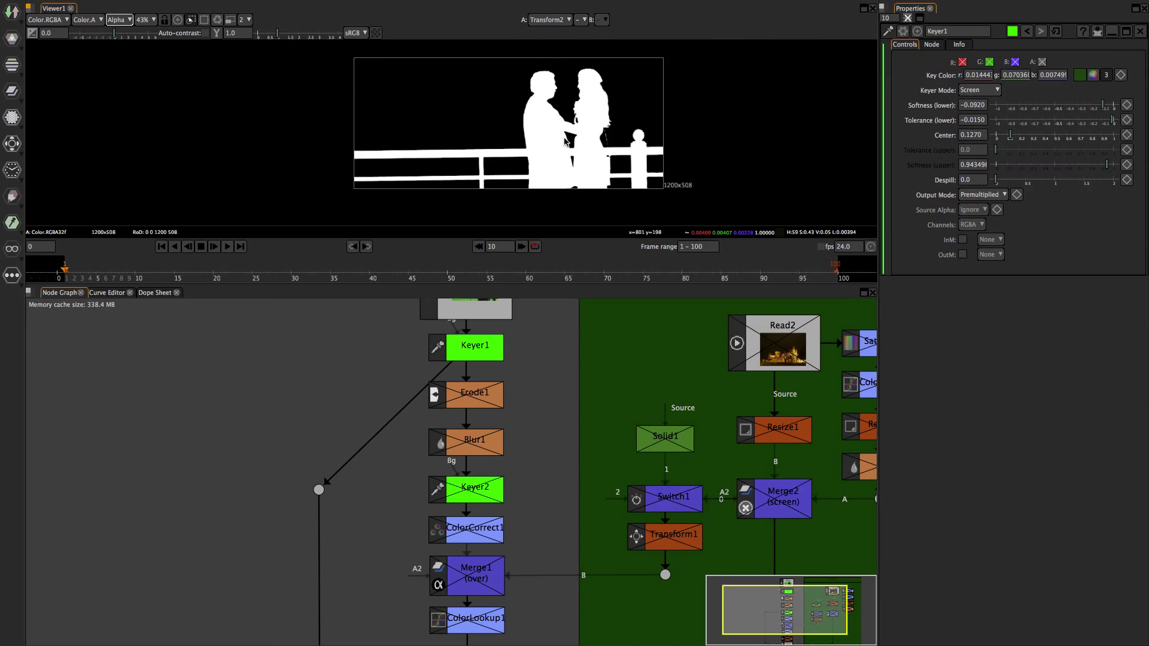
pyautogui.scroll(3, 566, 141)
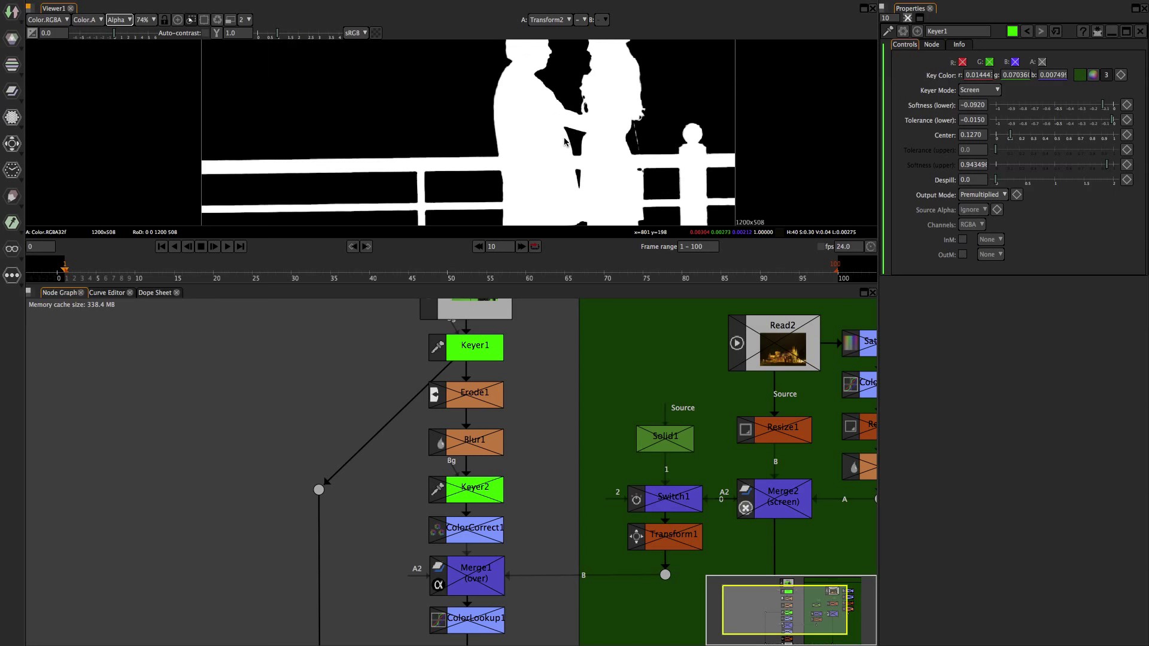
pyautogui.scroll(-2, 565, 141)
# Reconnect the viewer's side branch to Keyer2 and return the viewer to colour.
pyautogui.moveTo(445, 371); pyautogui.dragTo(452, 492)
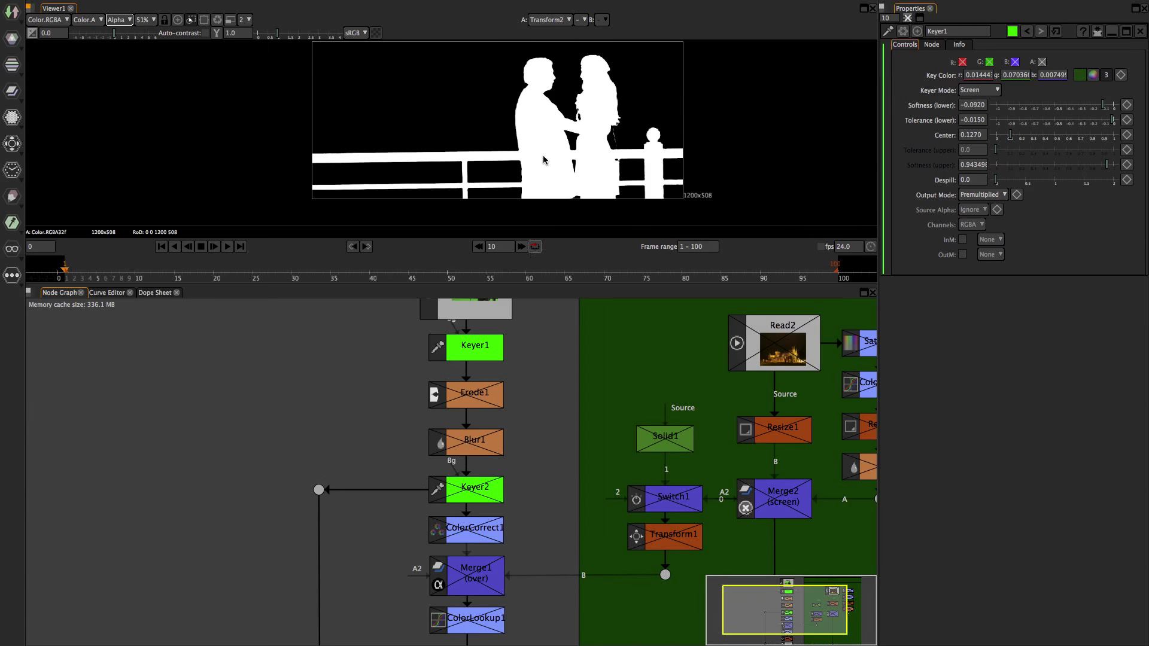
pyautogui.press('a')
pyautogui.scroll(2, 543, 151)
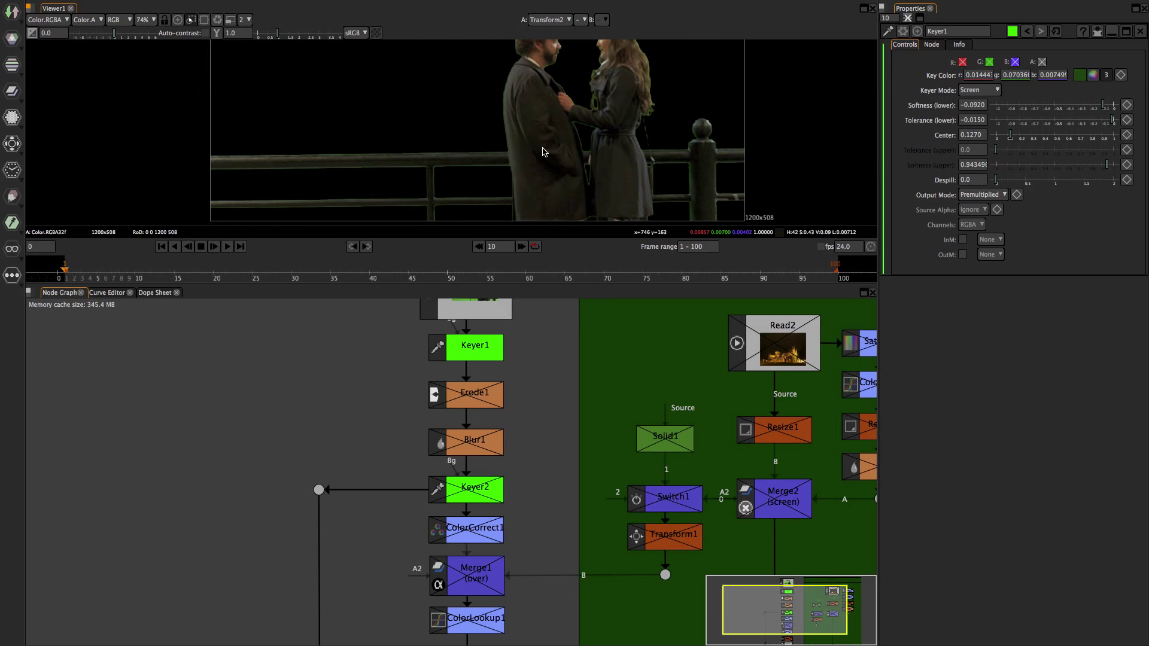
# Disable Keyer1 to compare the key with the original green-screen plate, and enable it again.
pyautogui.click(449, 351)
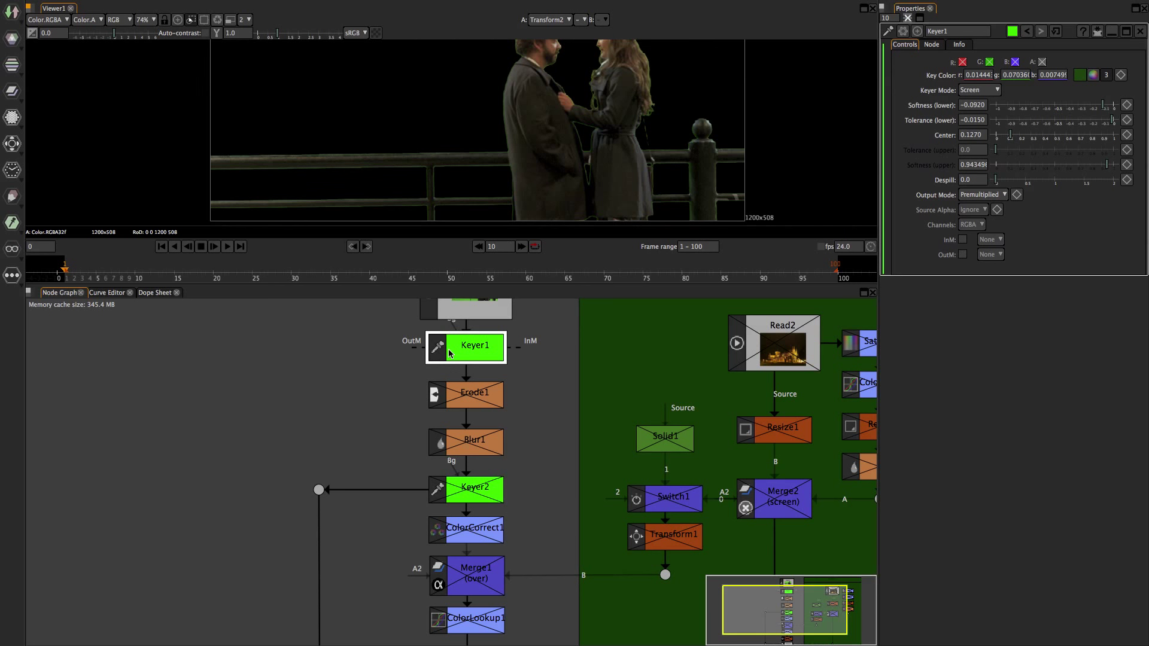
pyautogui.press('d')
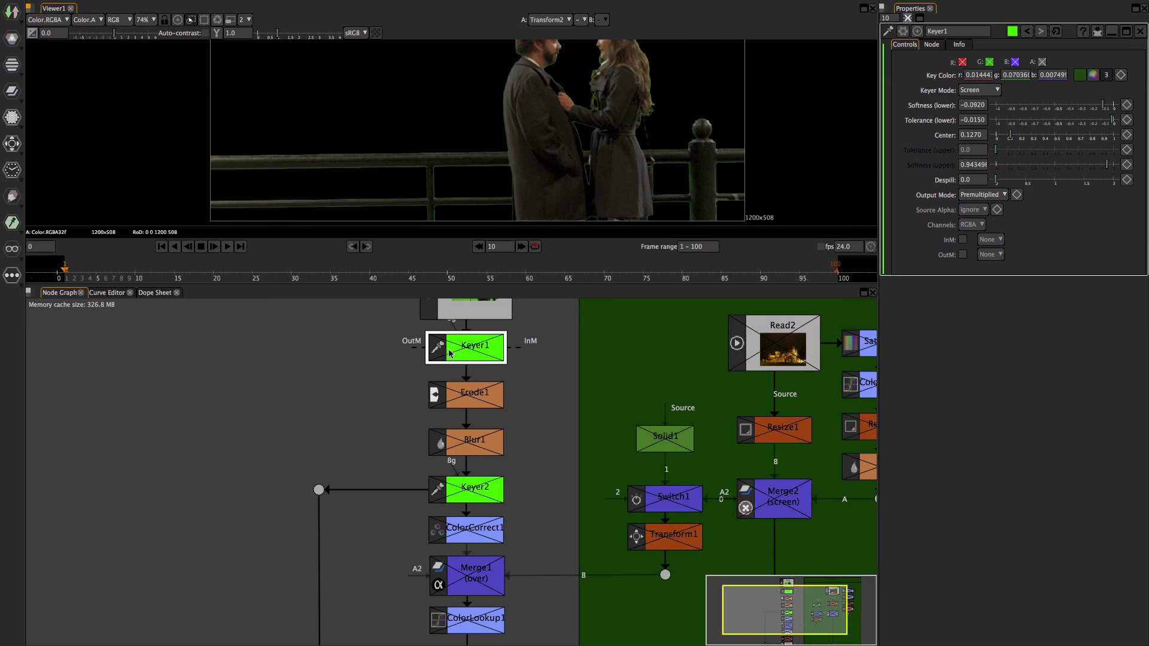
pyautogui.click(533, 177)
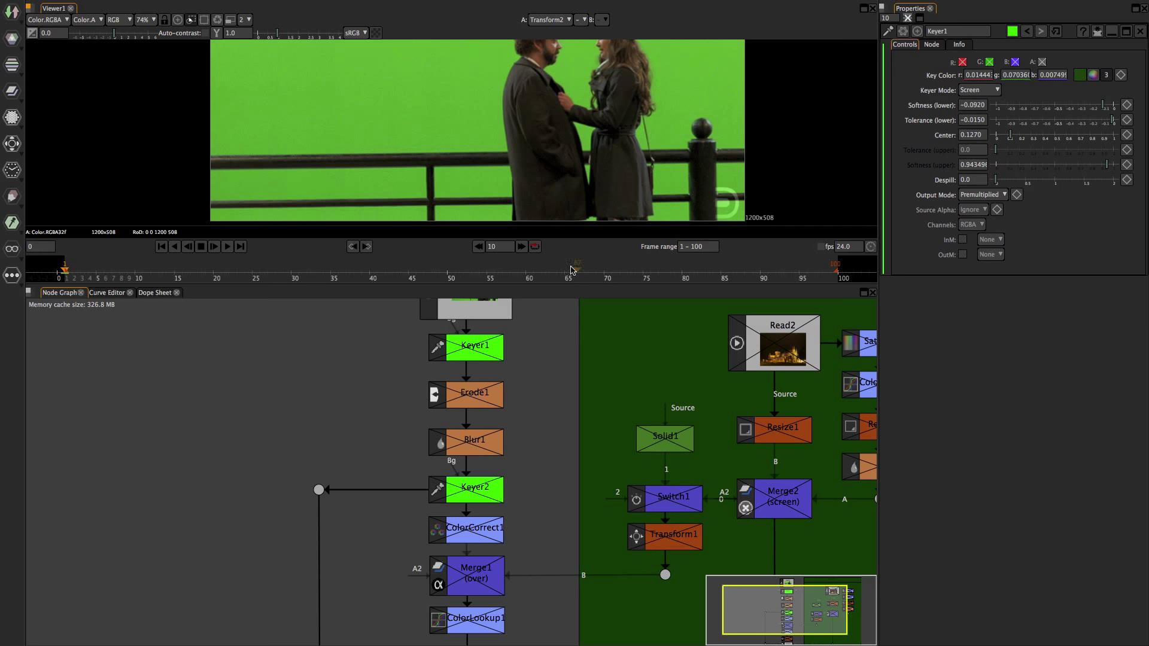
pyautogui.click(473, 346)
pyautogui.press('d')
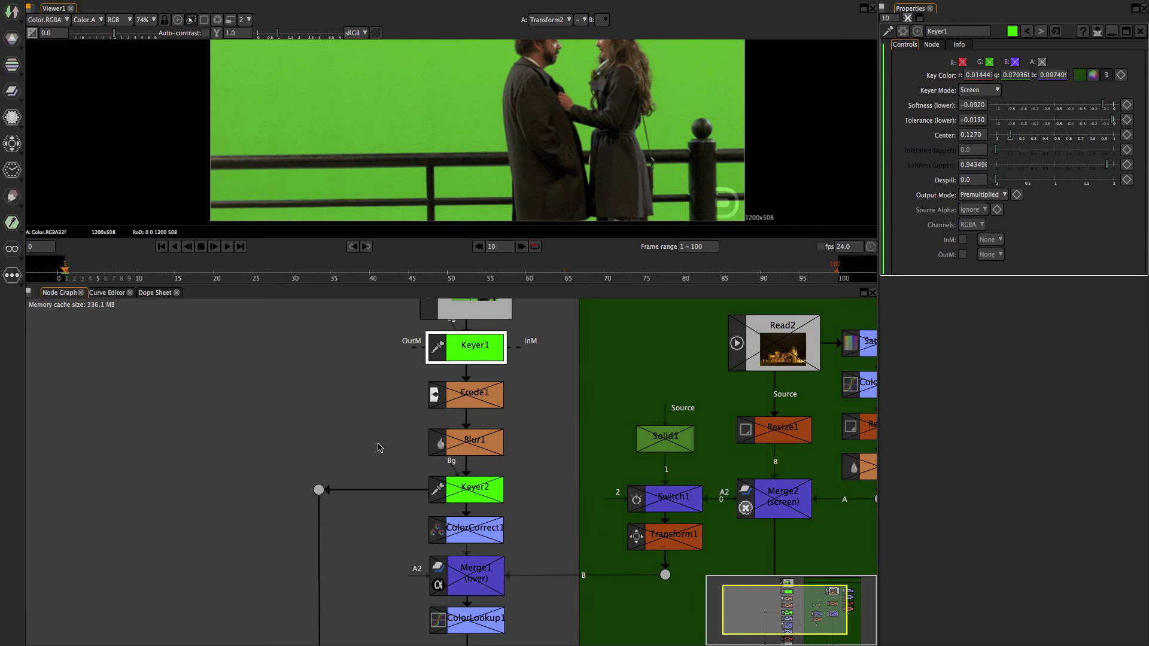
pyautogui.click(472, 155)
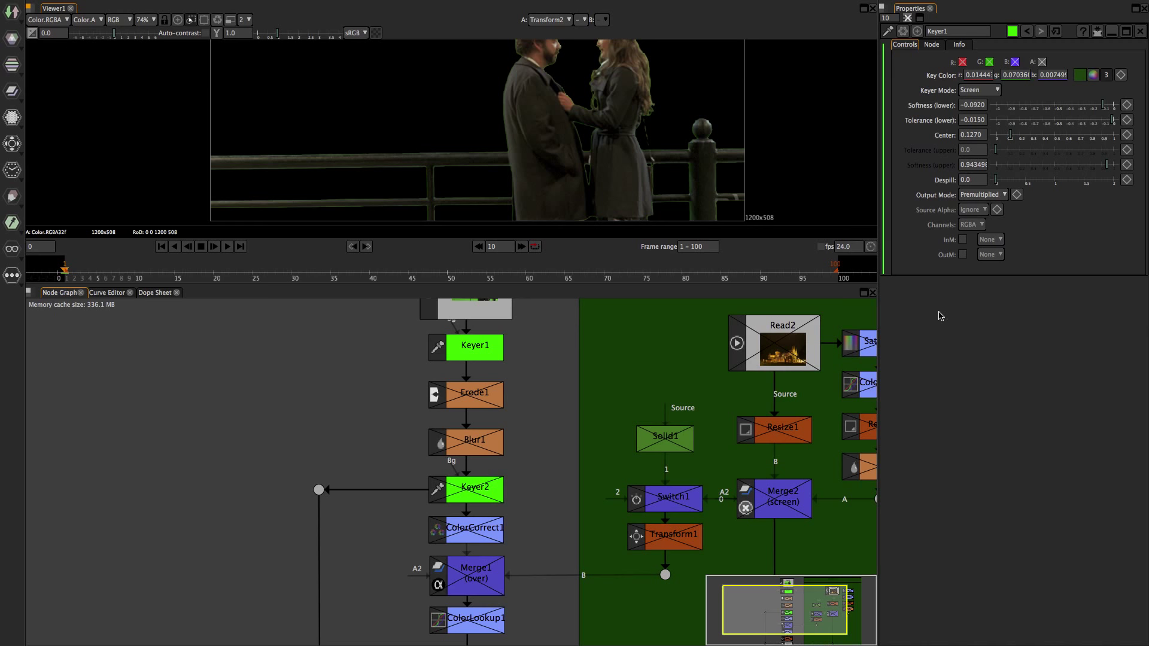
# Enlarge the Keyer1 settings to review the key colour and available keyer modes, keeping Screen, and restore the layout.
pyautogui.press('space')
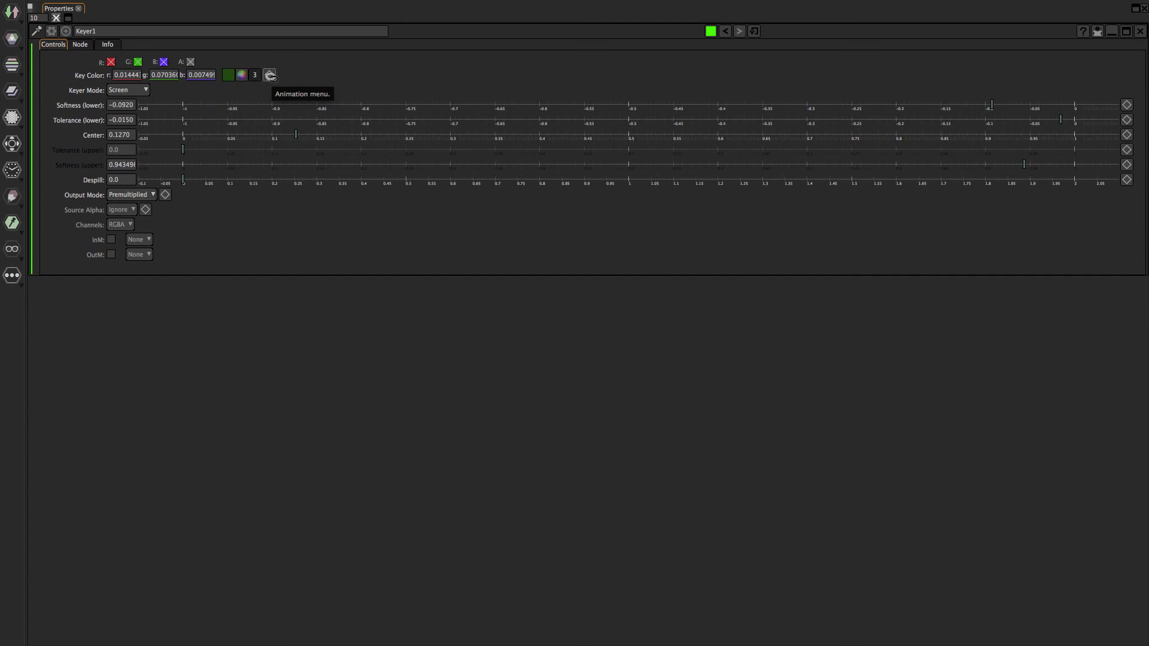
pyautogui.click(137, 91)
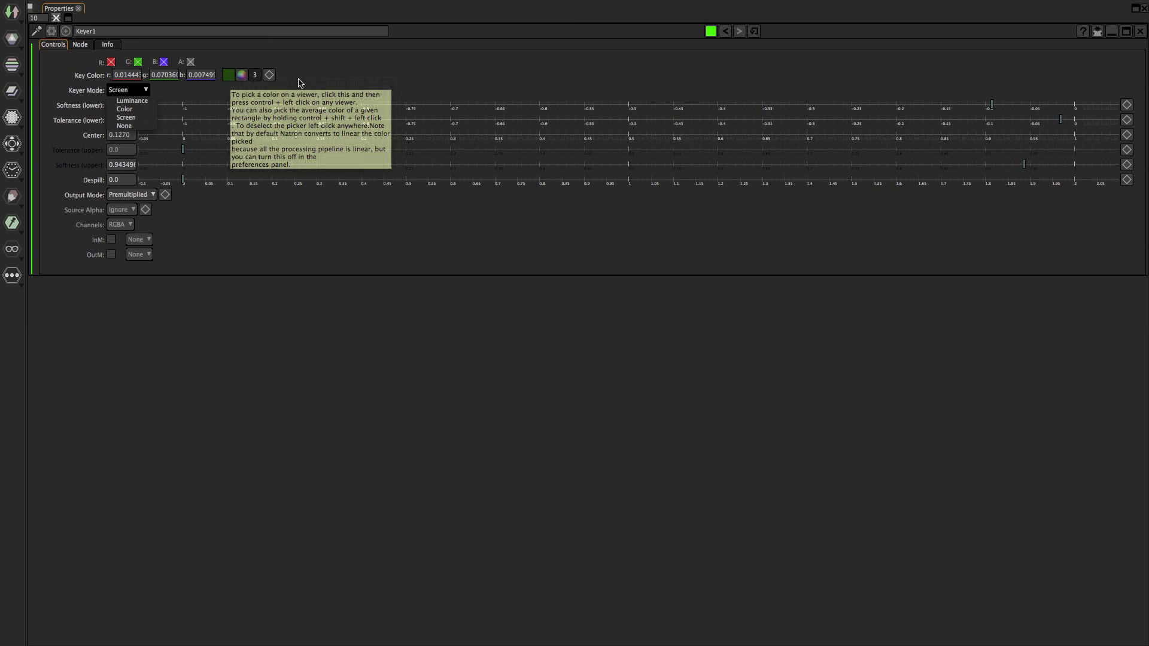
pyautogui.click(270, 84)
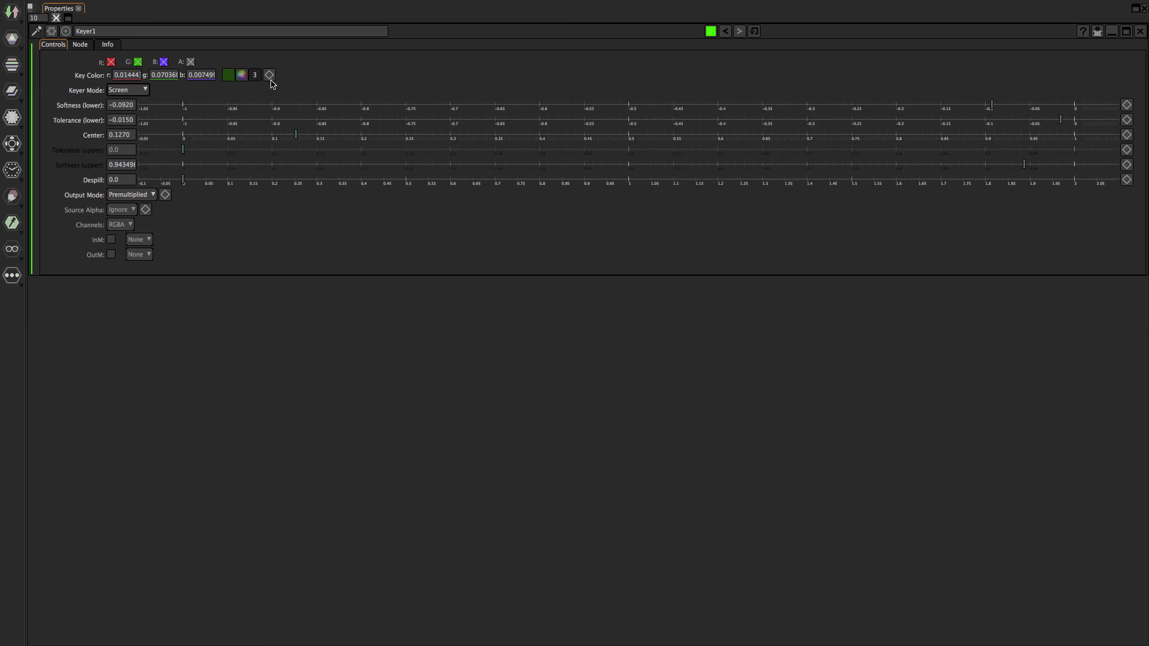
pyautogui.click(137, 91)
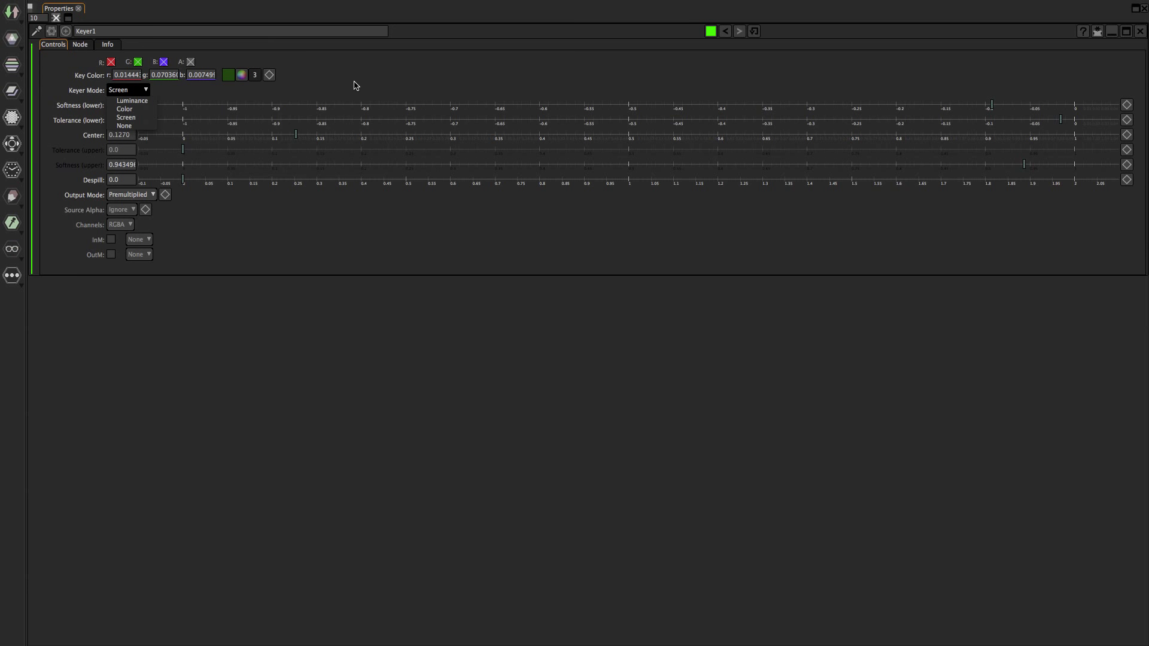
pyautogui.click(412, 78)
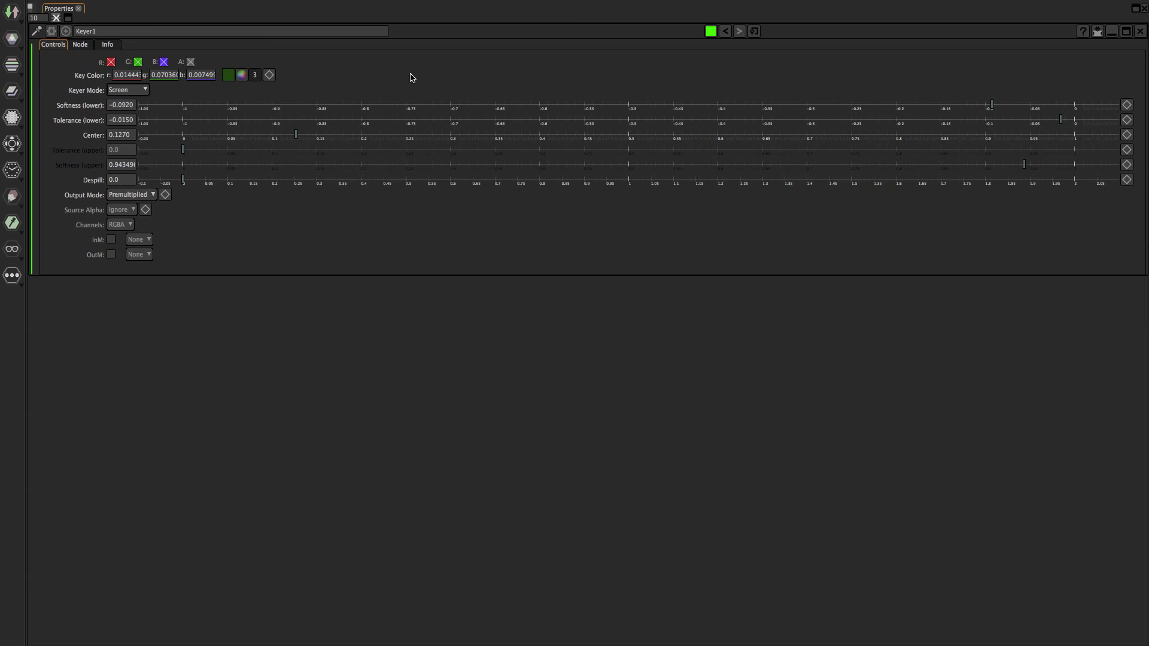
pyautogui.press('space')
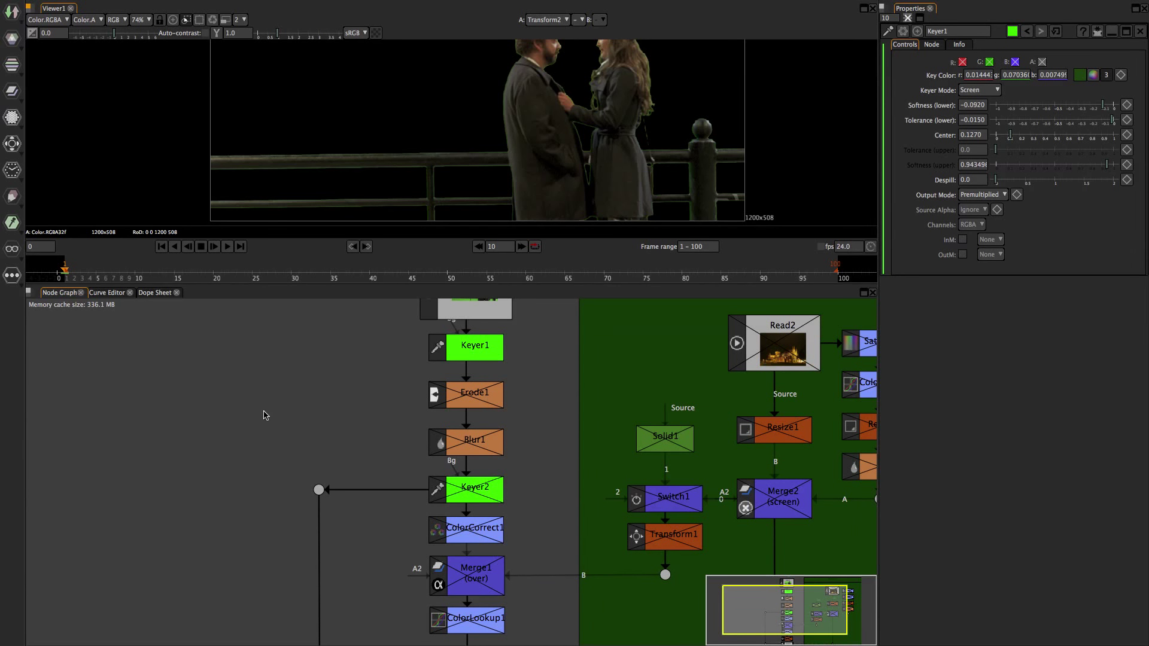
# Review the complete node chain around Keyer1 and inspect the keyed edges of the couple close up.
pyautogui.scroll(-3, 265, 415)
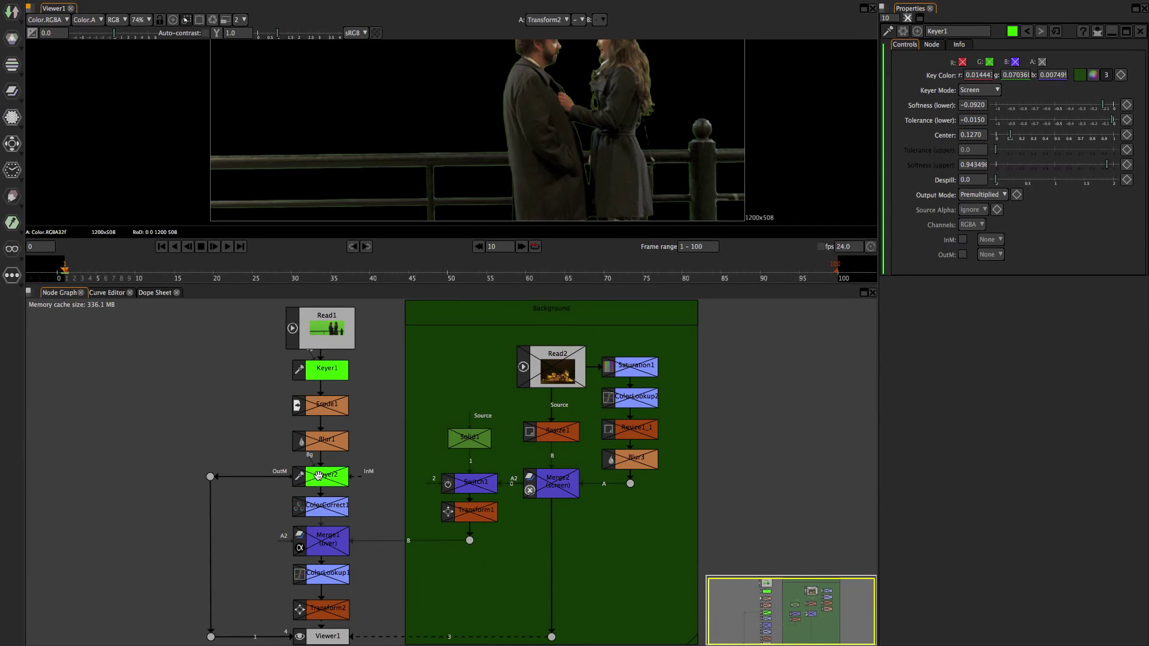
pyautogui.scroll(-2, 326, 479)
pyautogui.scroll(2, 326, 478)
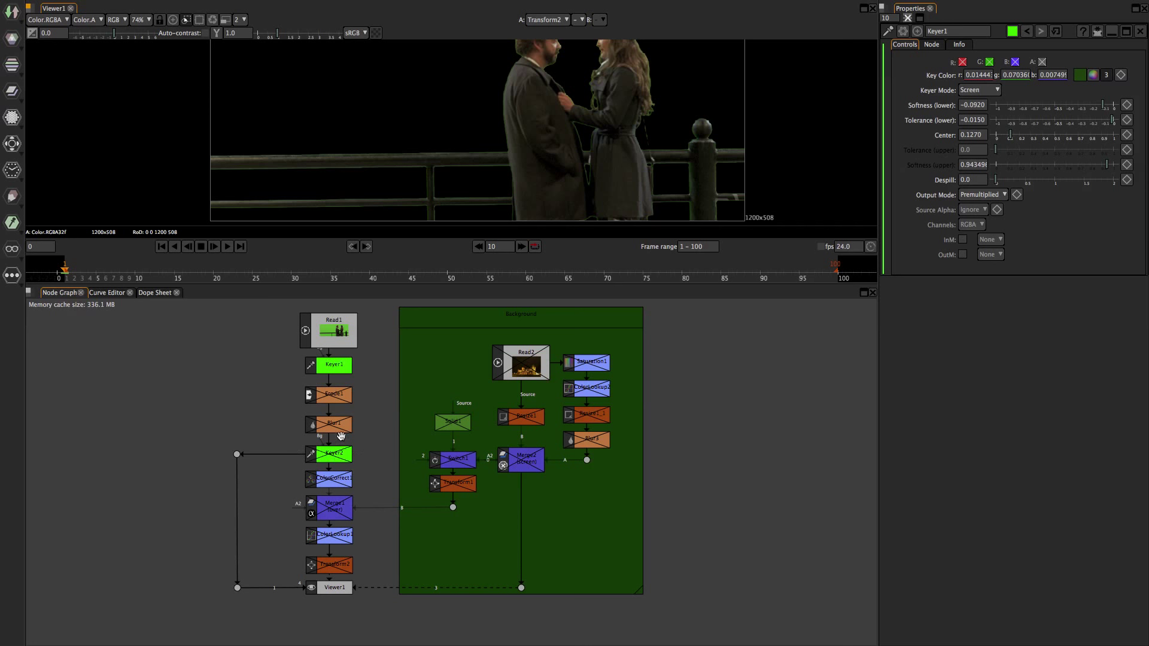
pyautogui.click(336, 364)
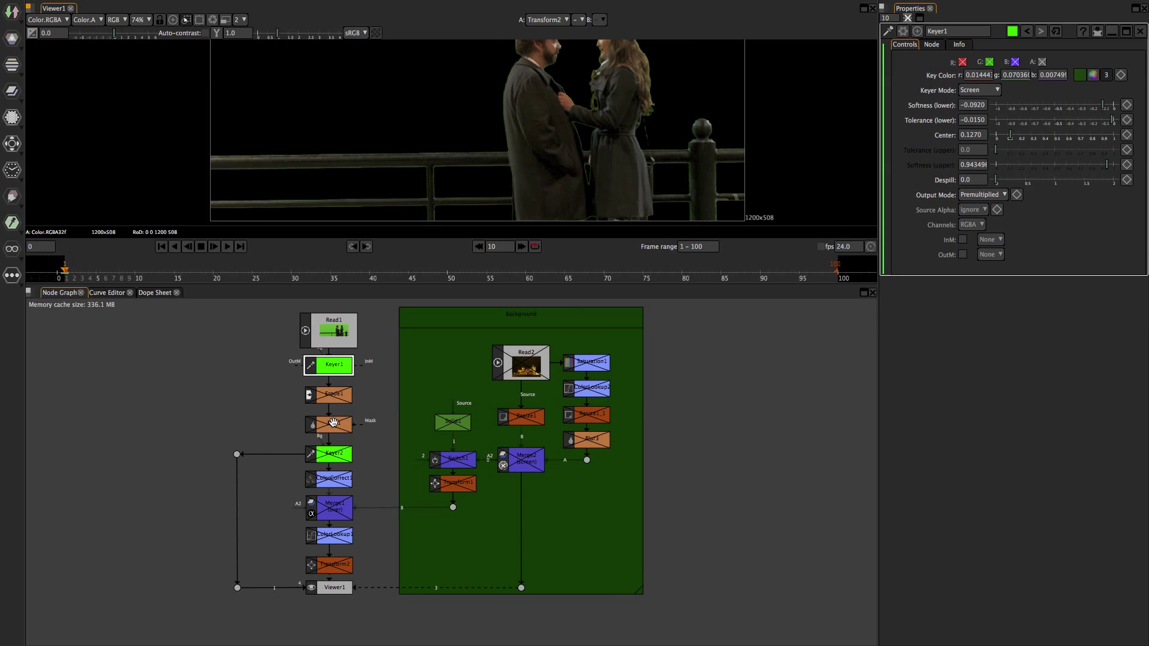
pyautogui.scroll(4, 495, 154)
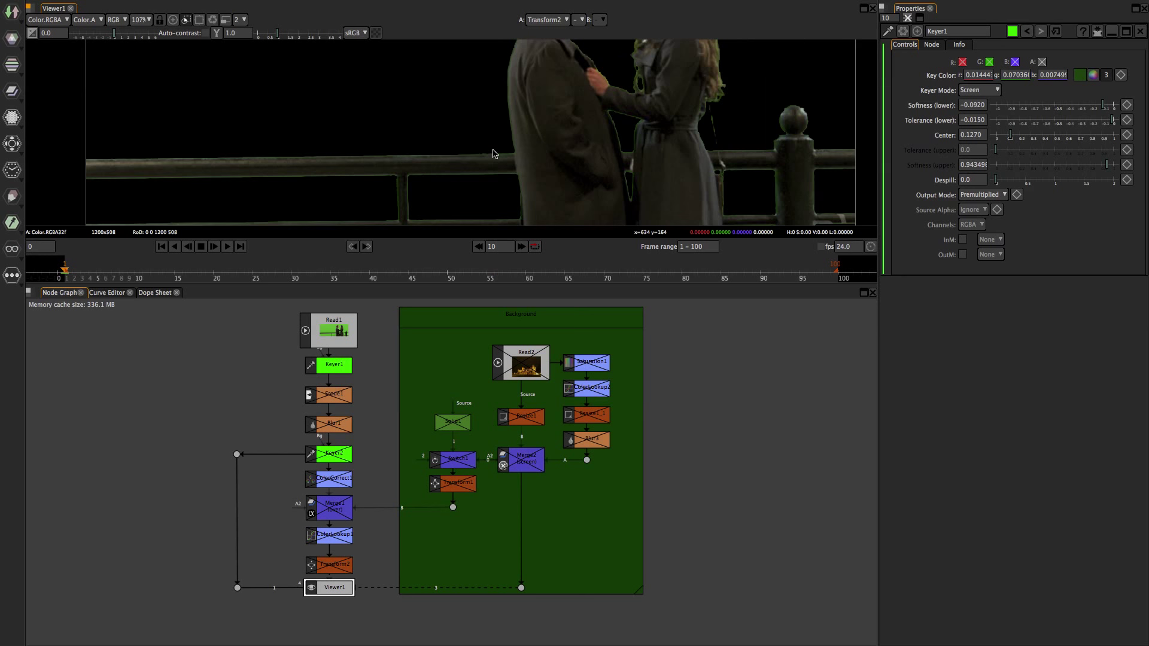
pyautogui.scroll(2, 557, 154)
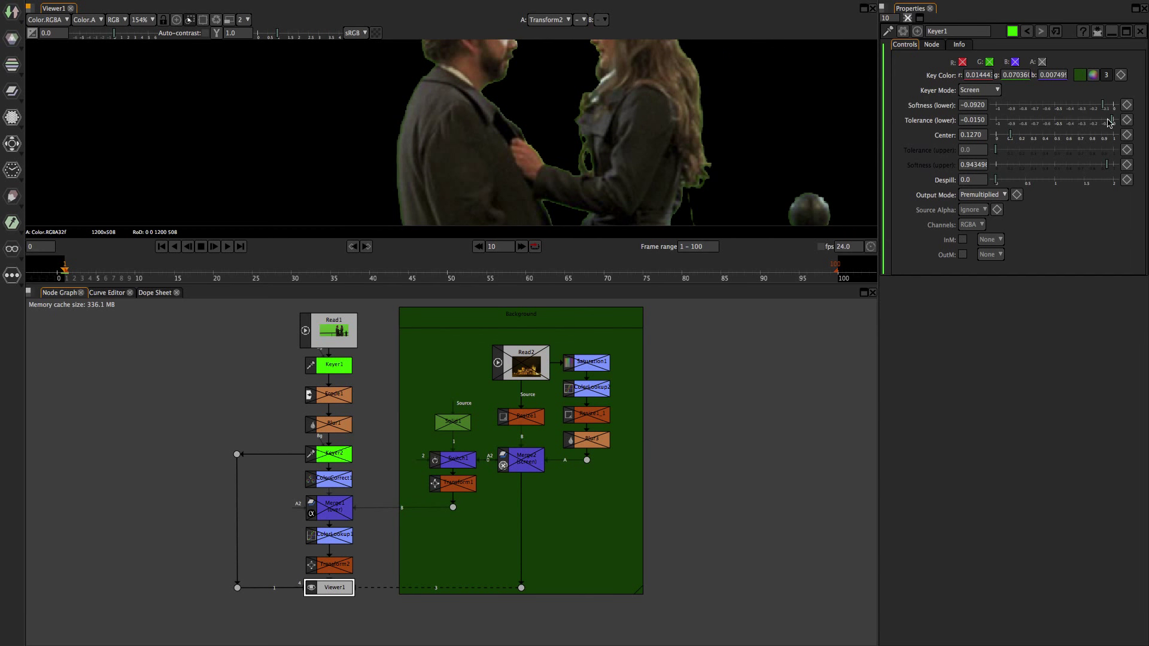
# Try the Intermediate output mode on Keyer1, restore Premultiplied, and compare its alpha and colour views.
pyautogui.click(981, 197)
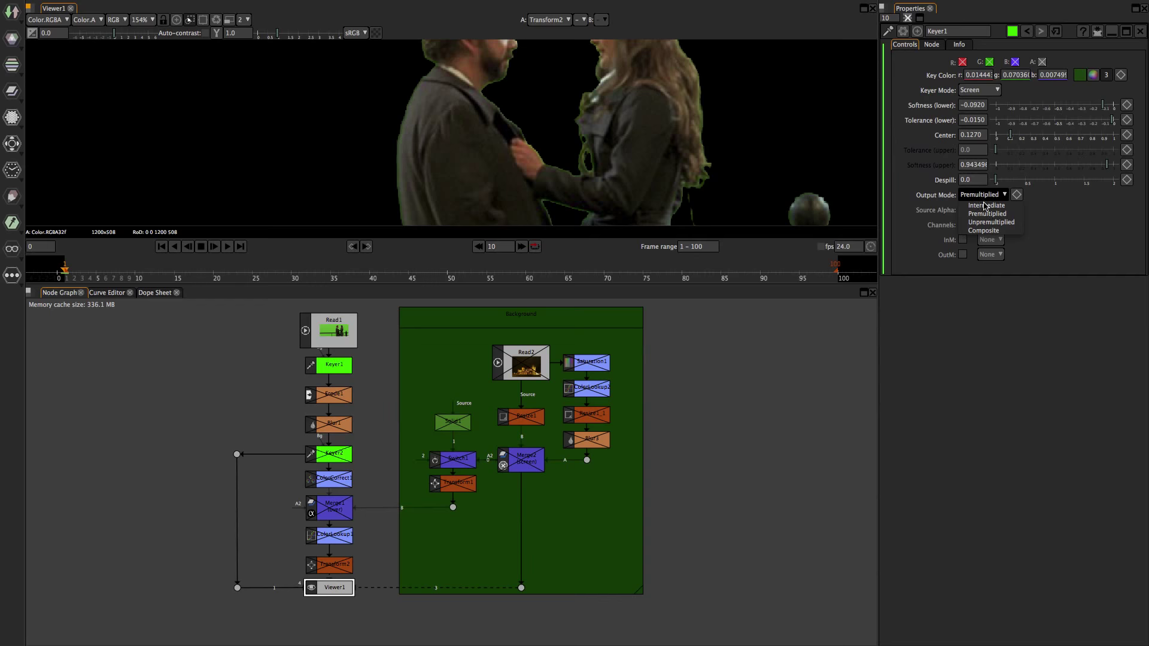
pyautogui.click(987, 210)
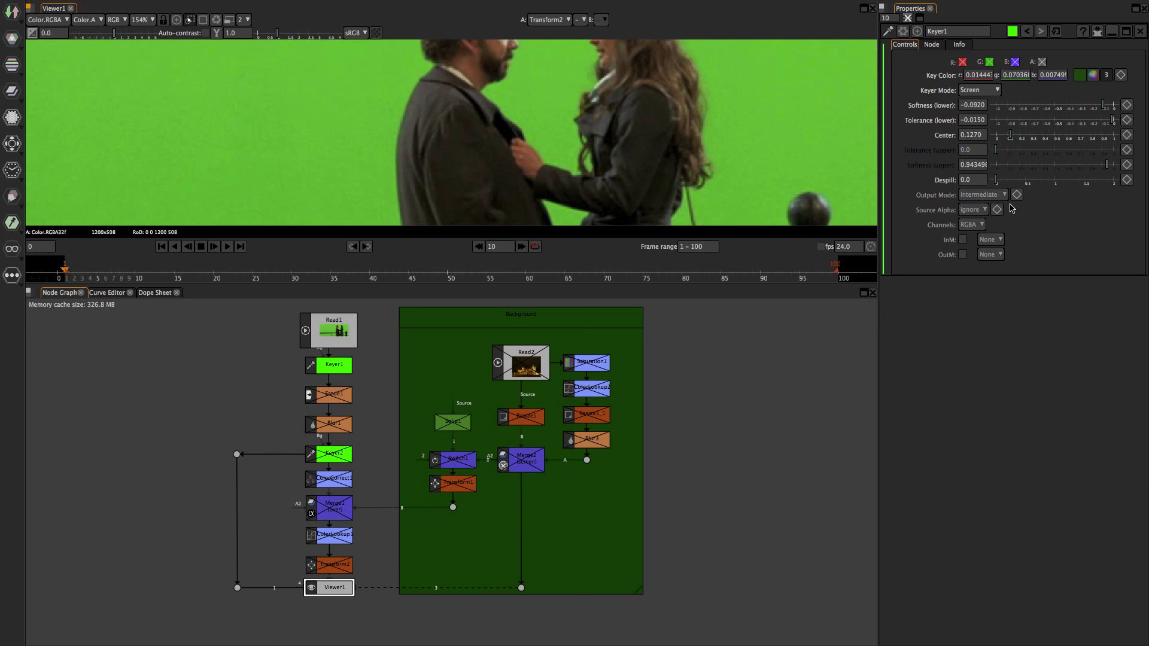
pyautogui.click(980, 196)
pyautogui.click(987, 213)
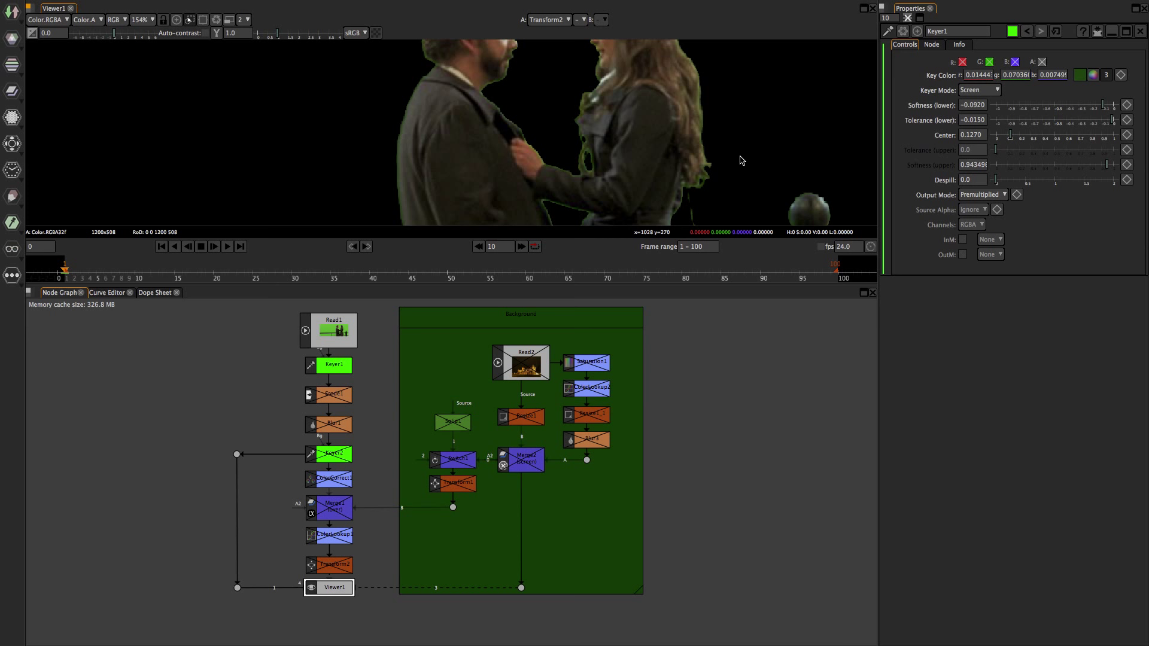
pyautogui.press('a')
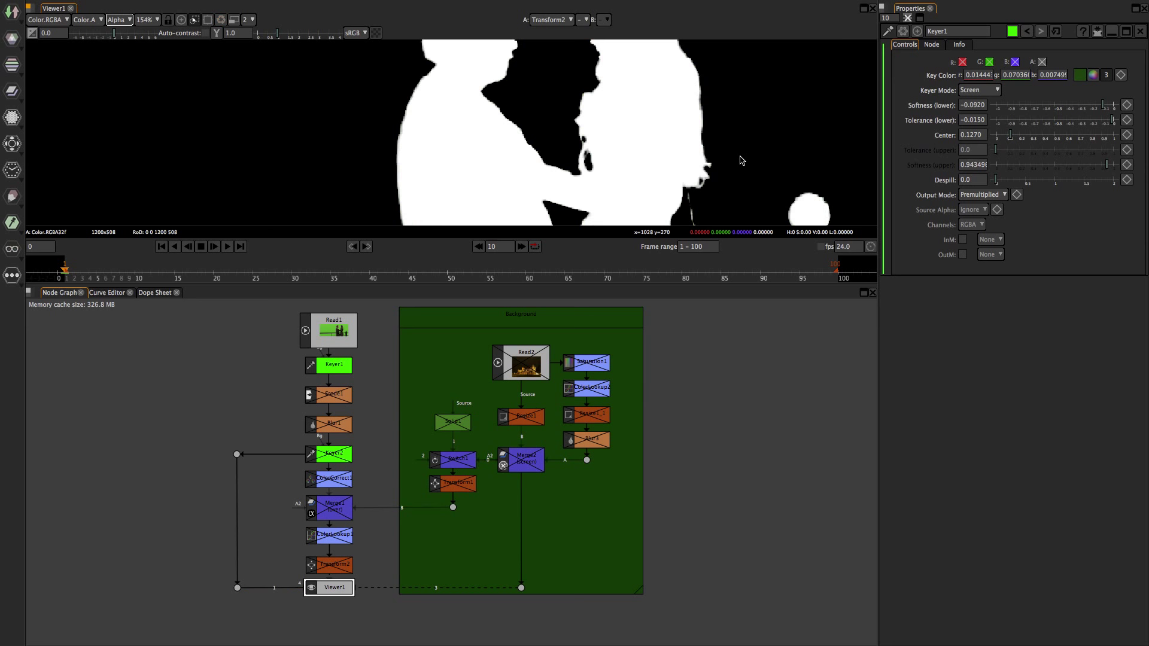
pyautogui.press('a')
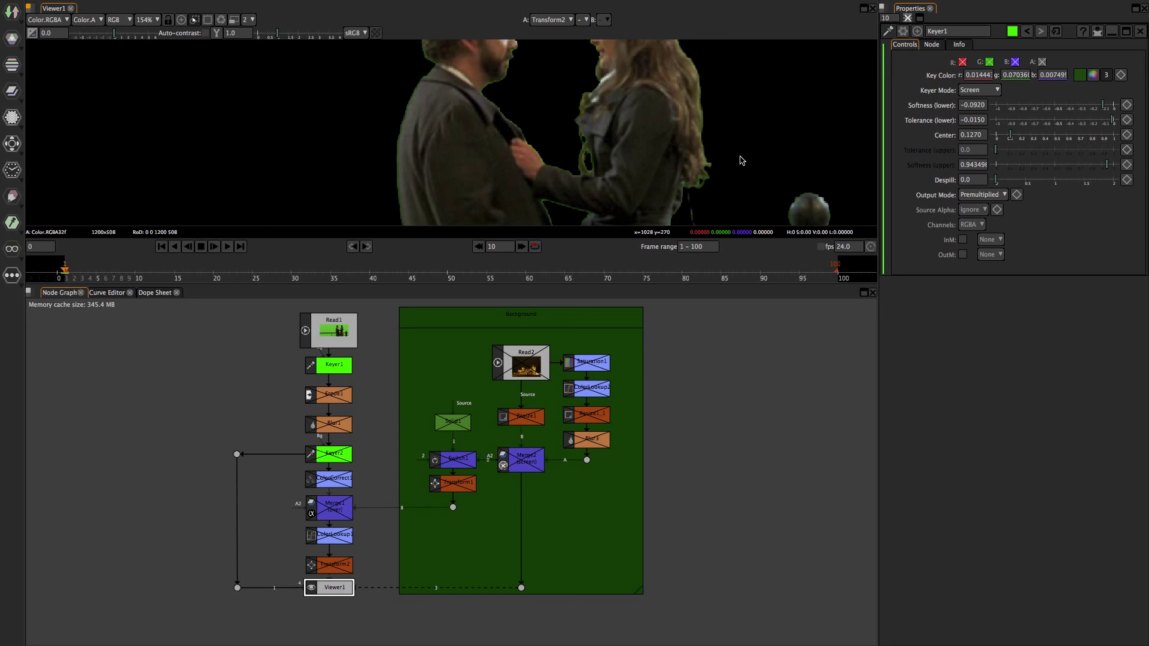
# Review Keyer1's Source Alpha options and output mode description, leaving Source Alpha on Ignore.
pyautogui.click(974, 210)
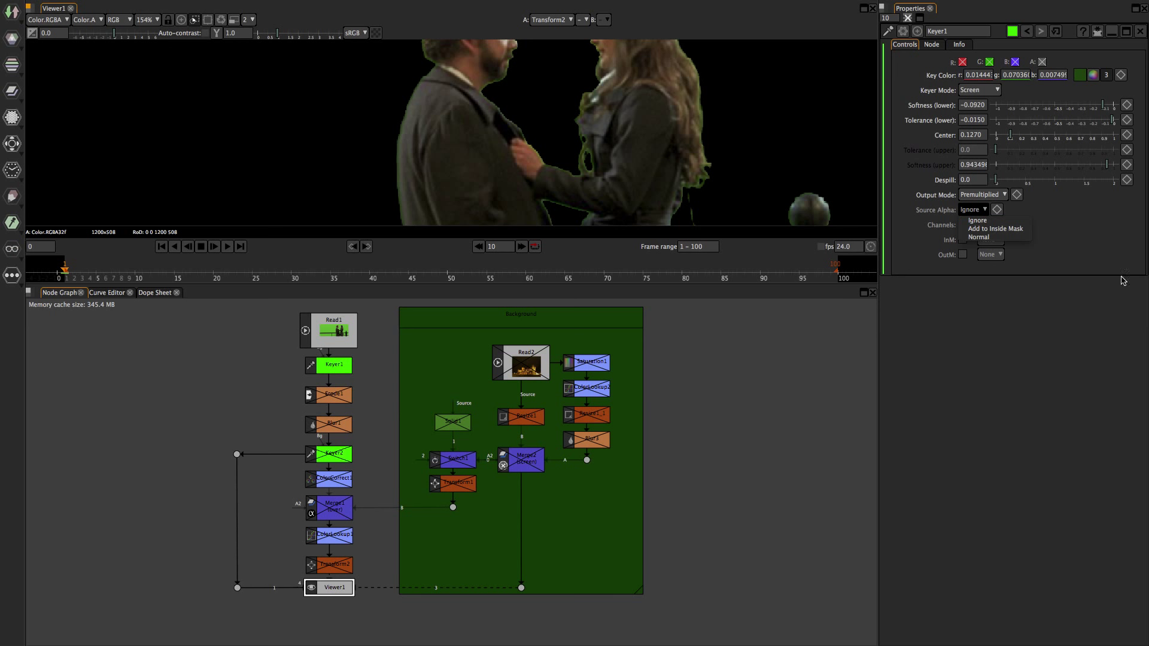
pyautogui.click(1115, 239)
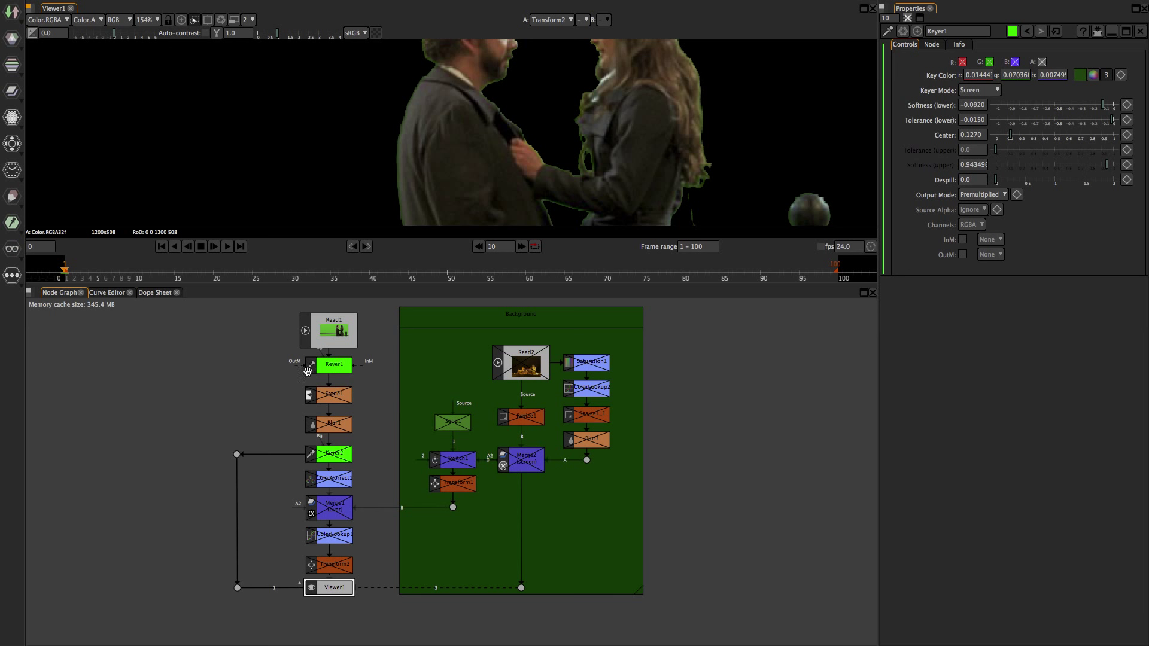
pyautogui.click(978, 209)
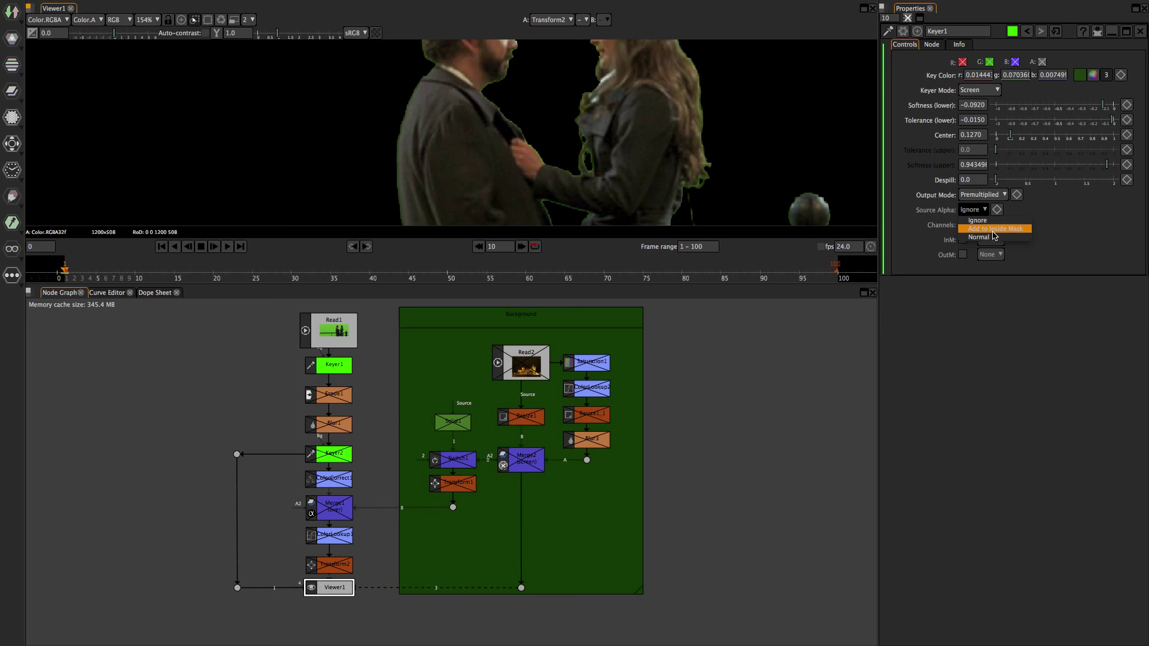
pyautogui.click(1039, 217)
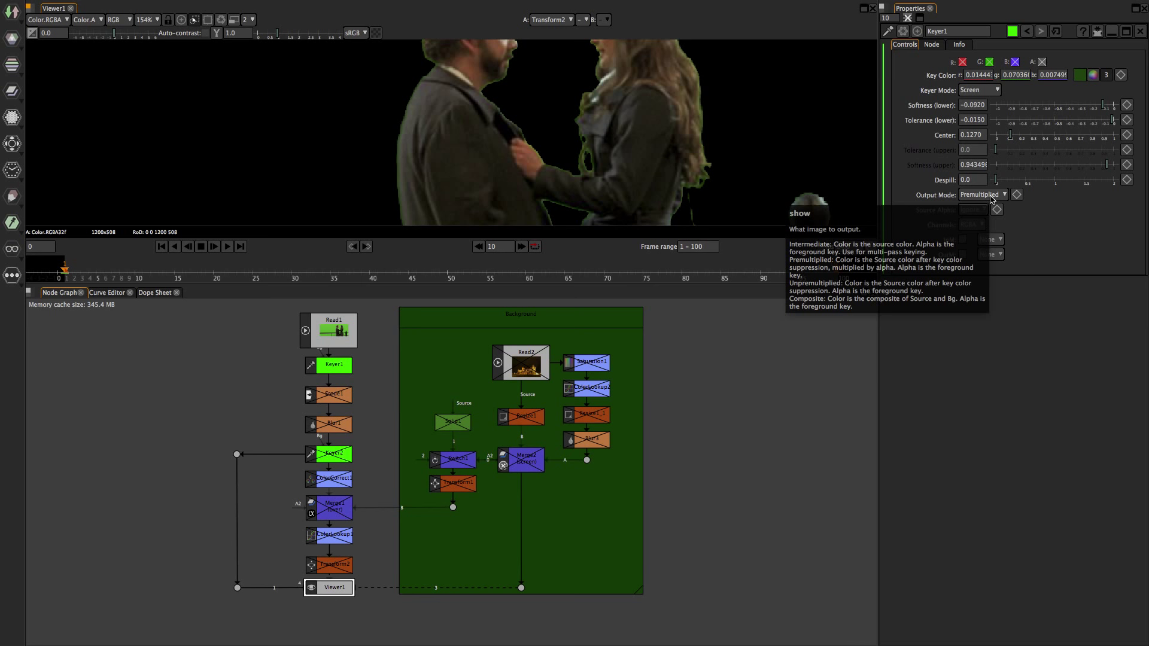
# Set Keyer1's output mode to Intermediate and its source alpha to Add to Inside Mask.
pyautogui.click(972, 211)
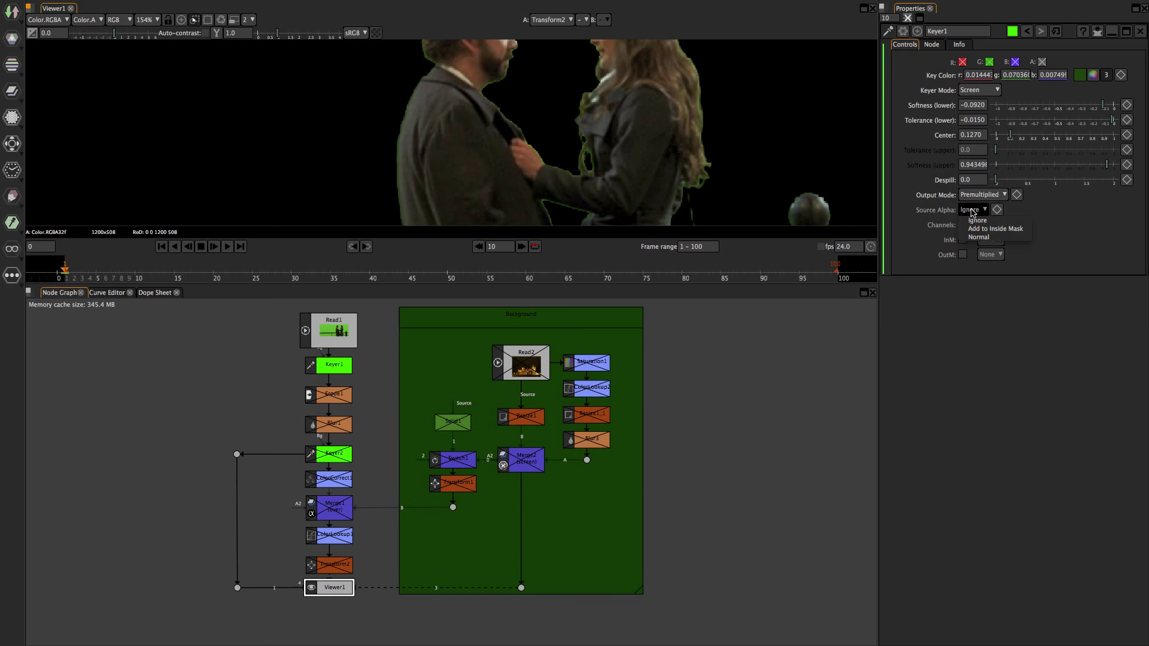
pyautogui.click(982, 209)
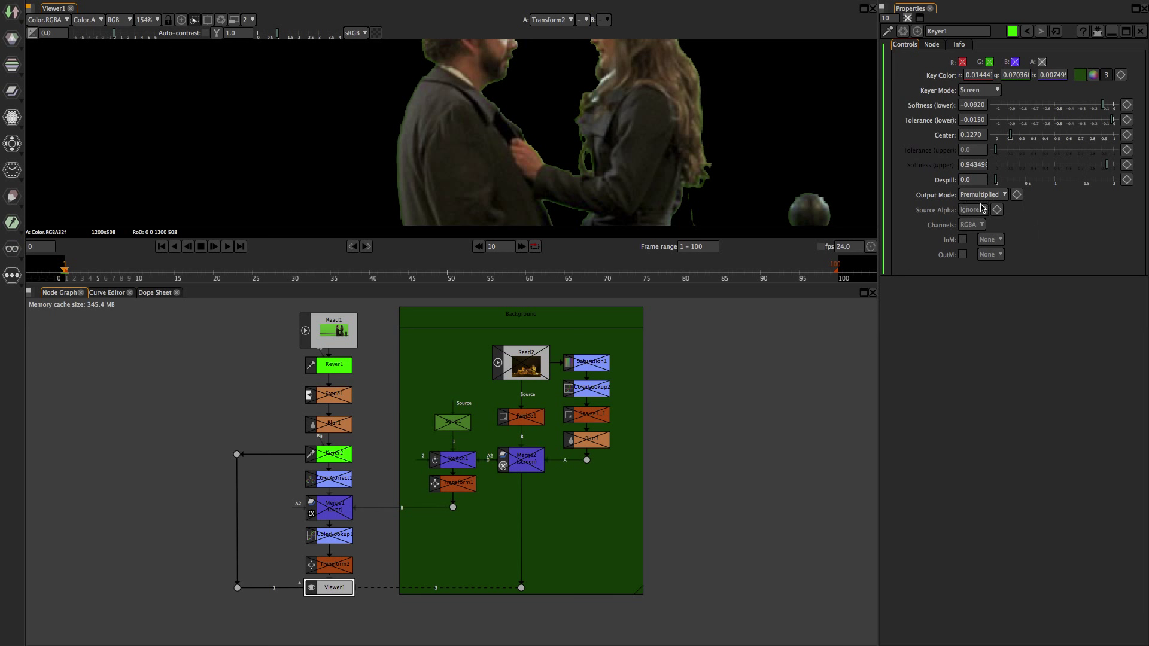
pyautogui.click(973, 210)
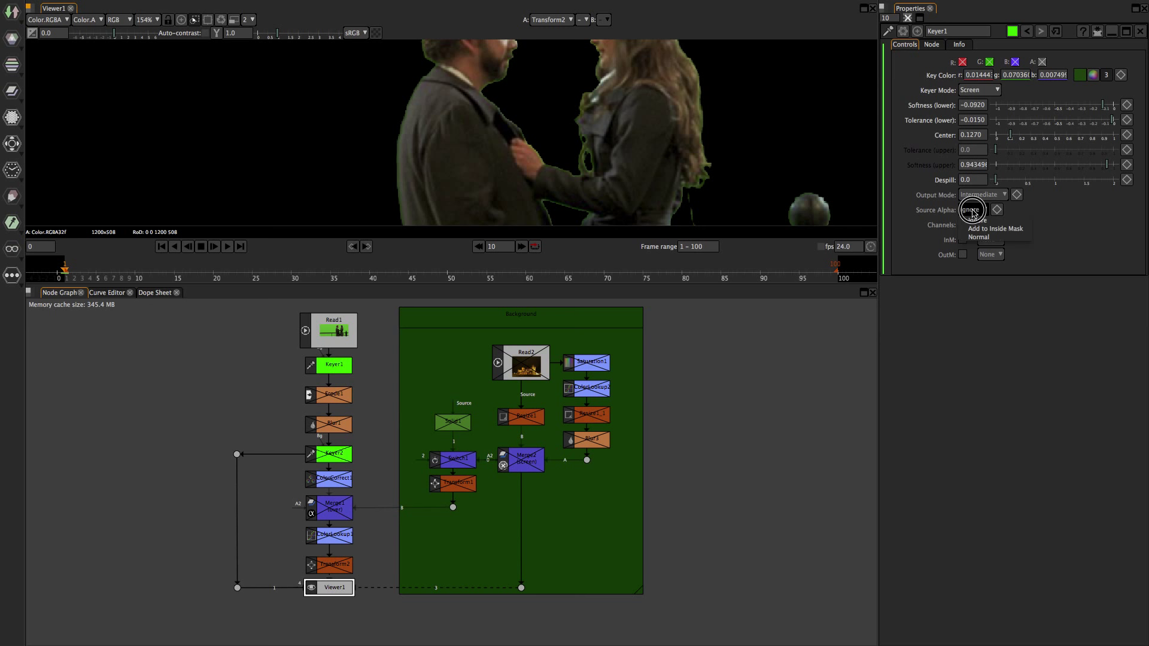
pyautogui.click(993, 230)
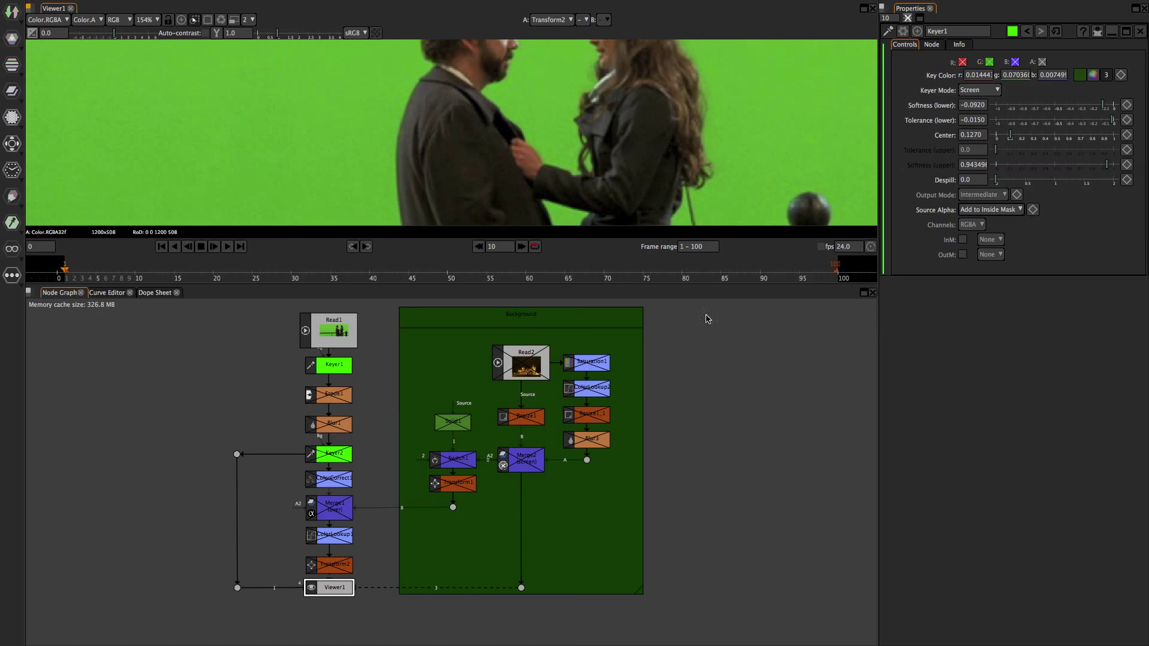
# Set Keyer1's output mode to Premultiplied.
pyautogui.click(980, 196)
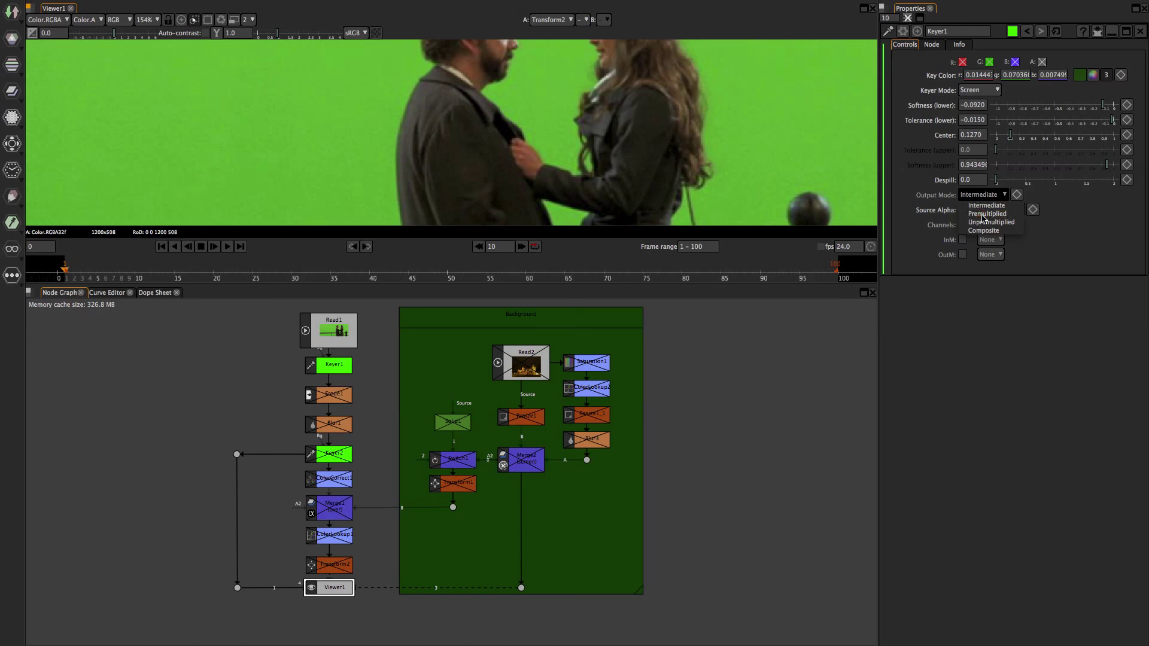
pyautogui.click(987, 213)
pyautogui.click(985, 209)
pyautogui.click(985, 220)
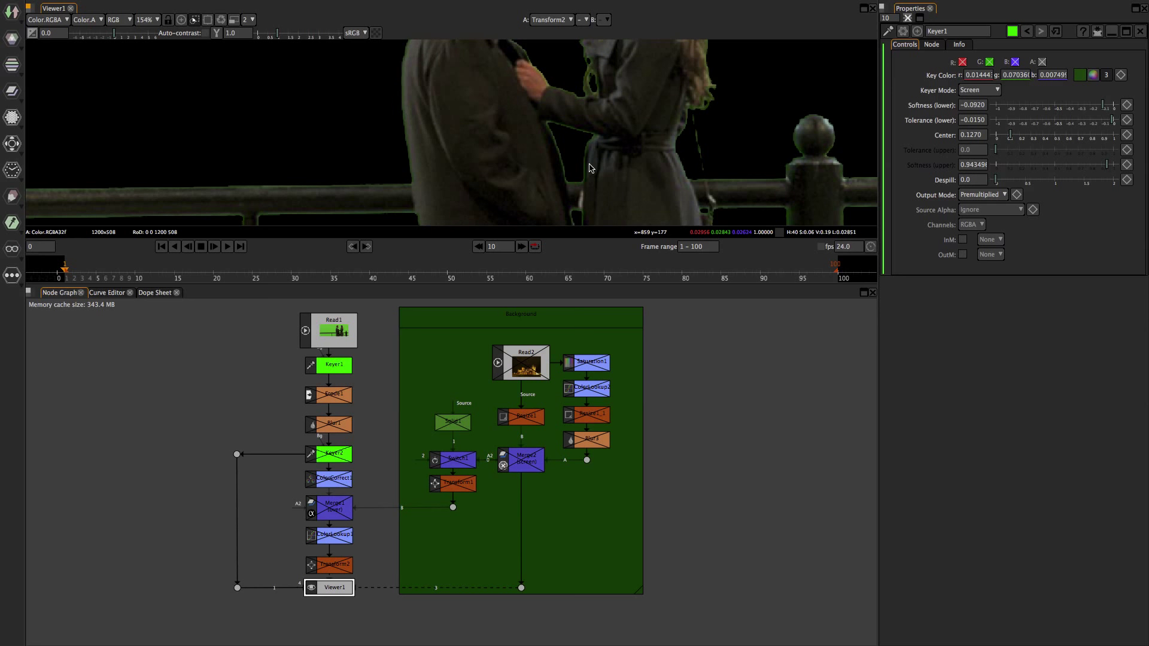
# Open Erode1's settings and enable the node, comparing the couple's keyed edges with and without the erosion.
pyautogui.click(335, 399)
pyautogui.doubleClick(335, 400)
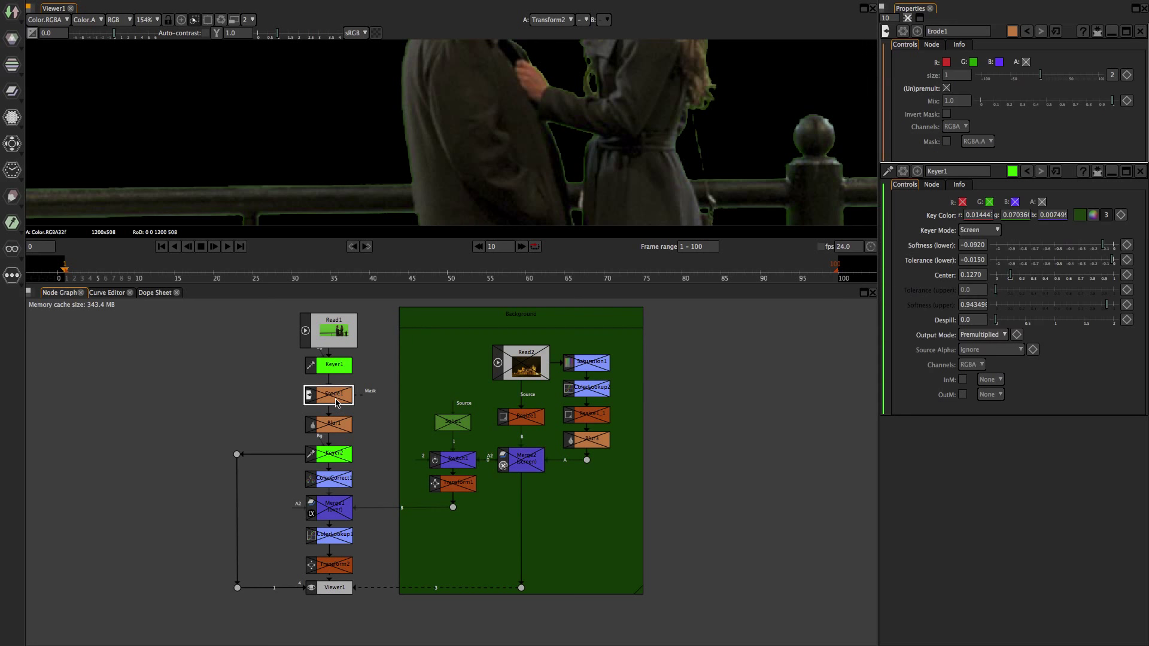
pyautogui.press('d')
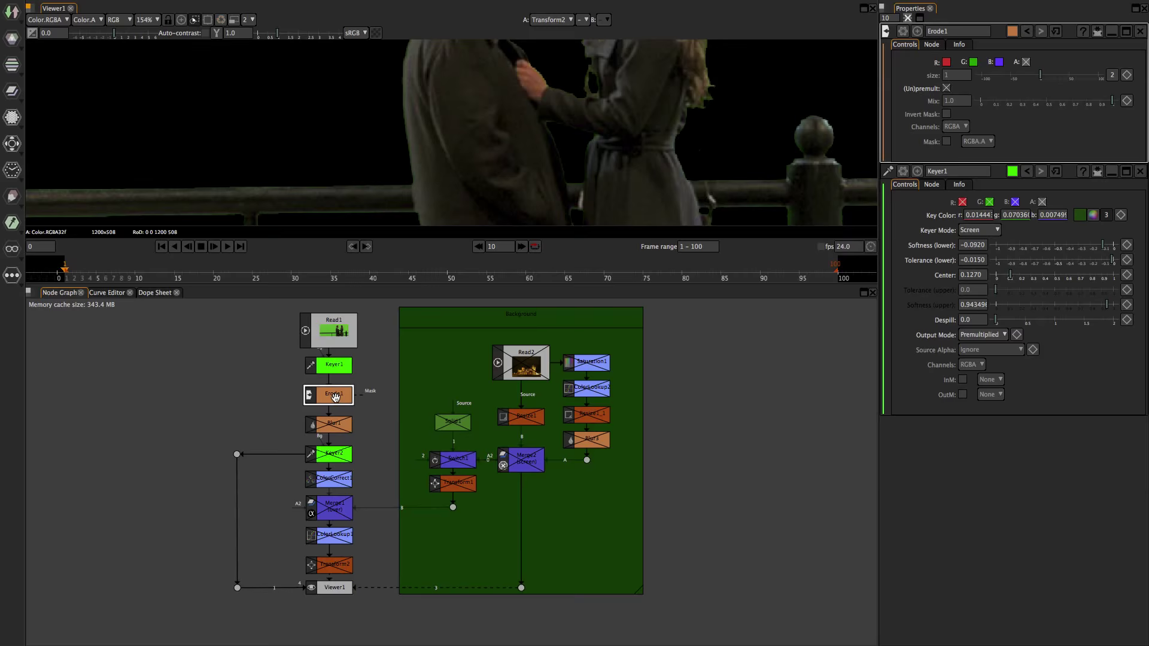
pyautogui.press('d')
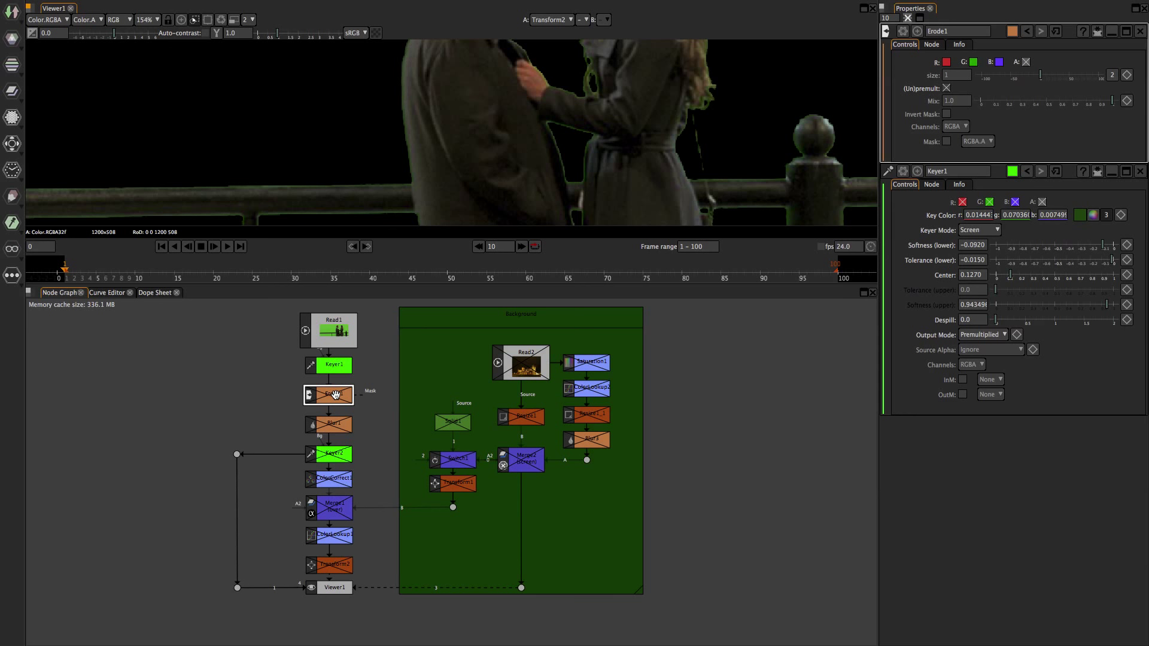
pyautogui.press('d')
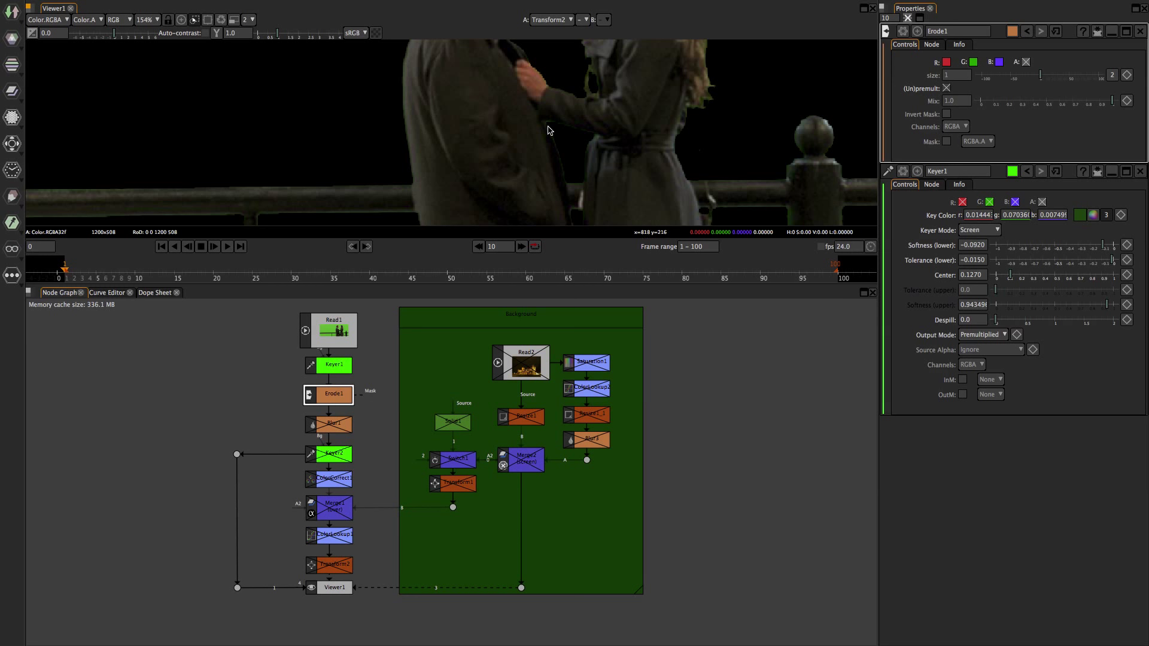
# Try a size of 2 on Erode1, restore it to 1, and toggle its (Un)premult option off and on.
pyautogui.doubleClick(952, 76)
pyautogui.write('2')
pyautogui.press('Return')
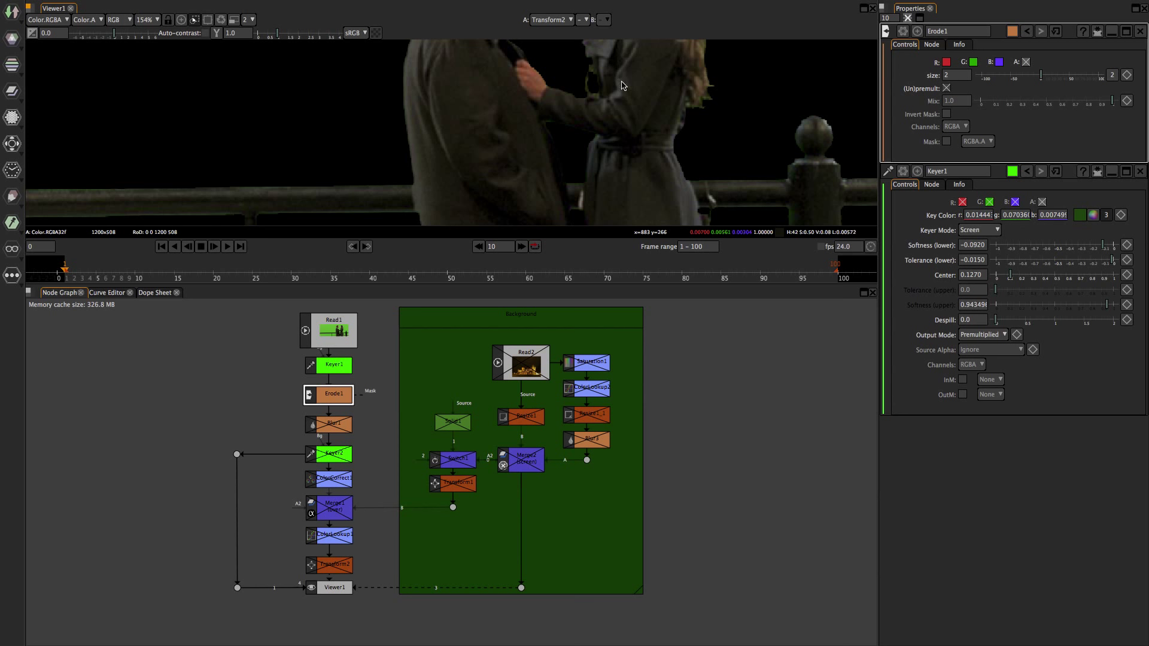
pyautogui.click(958, 76)
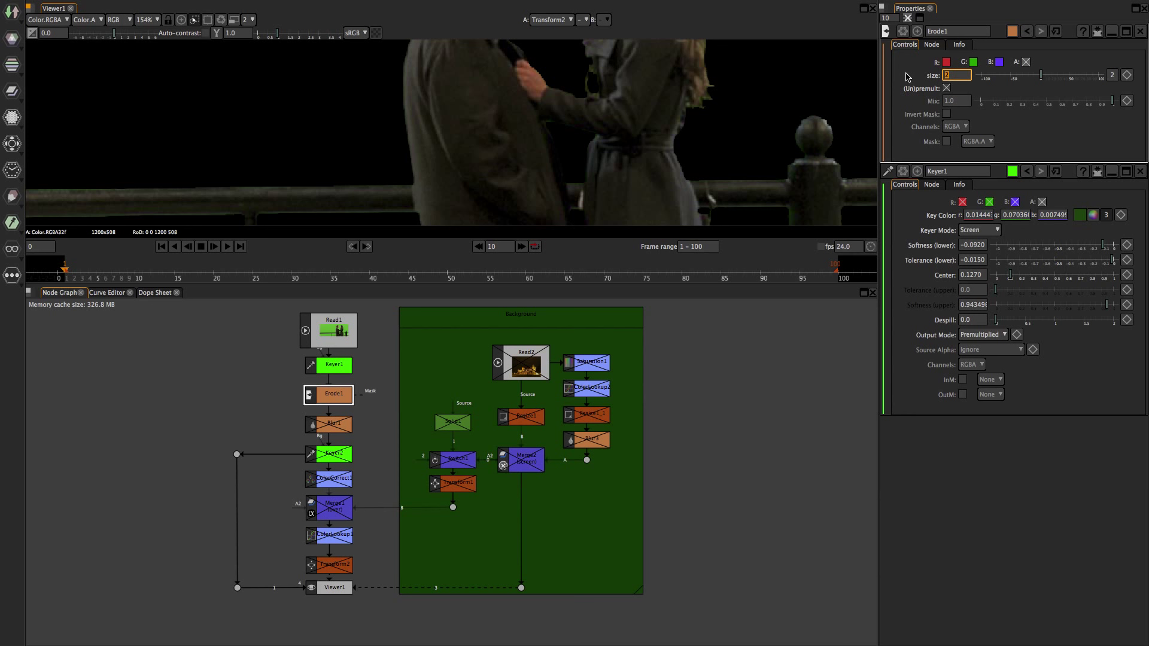
pyautogui.press('Return')
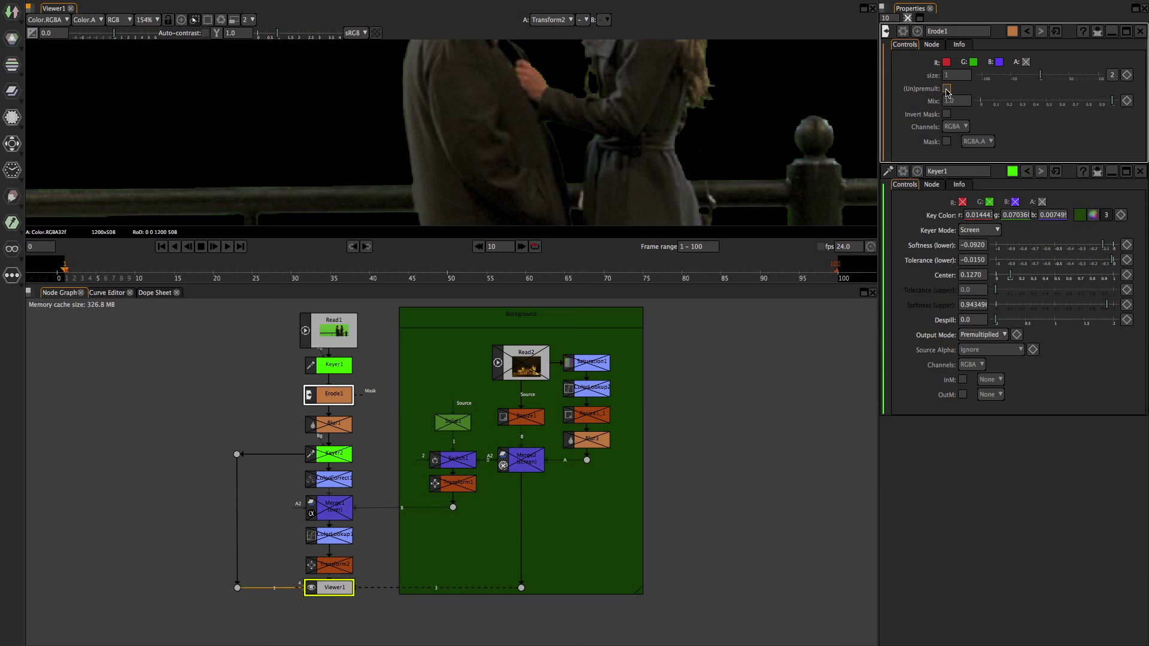
pyautogui.click(946, 90)
pyautogui.click(947, 89)
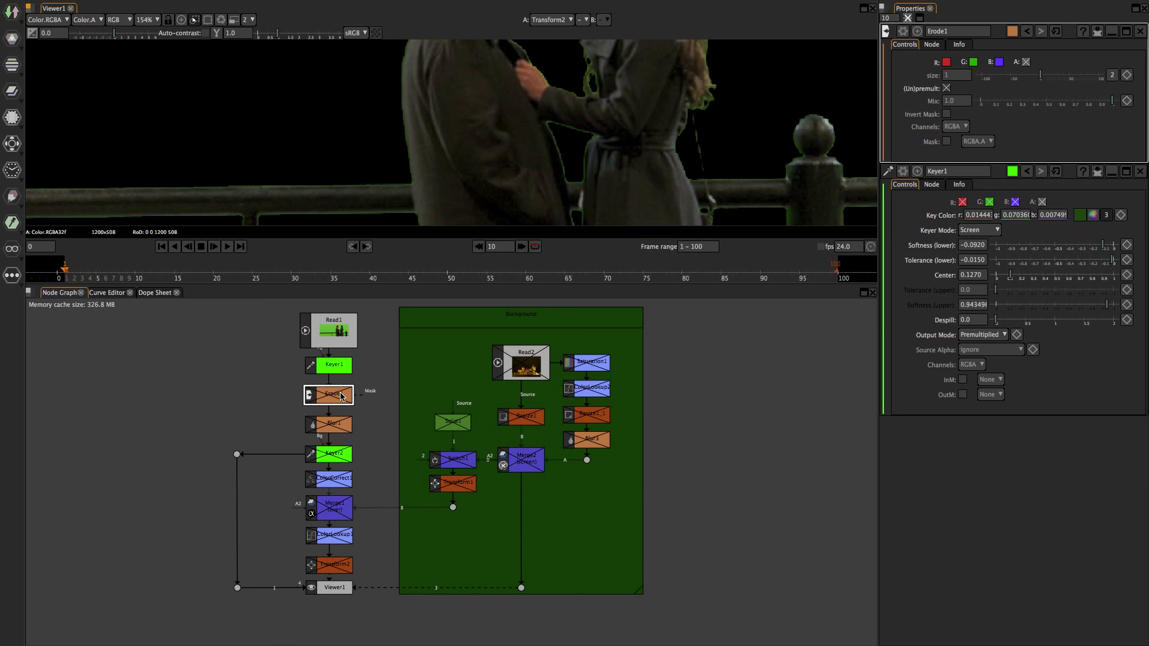
# Examine the eroded key in colour, then inspect the hard matte edges around the railing and couple in the alpha view.
pyautogui.scroll(-6, 663, 127)
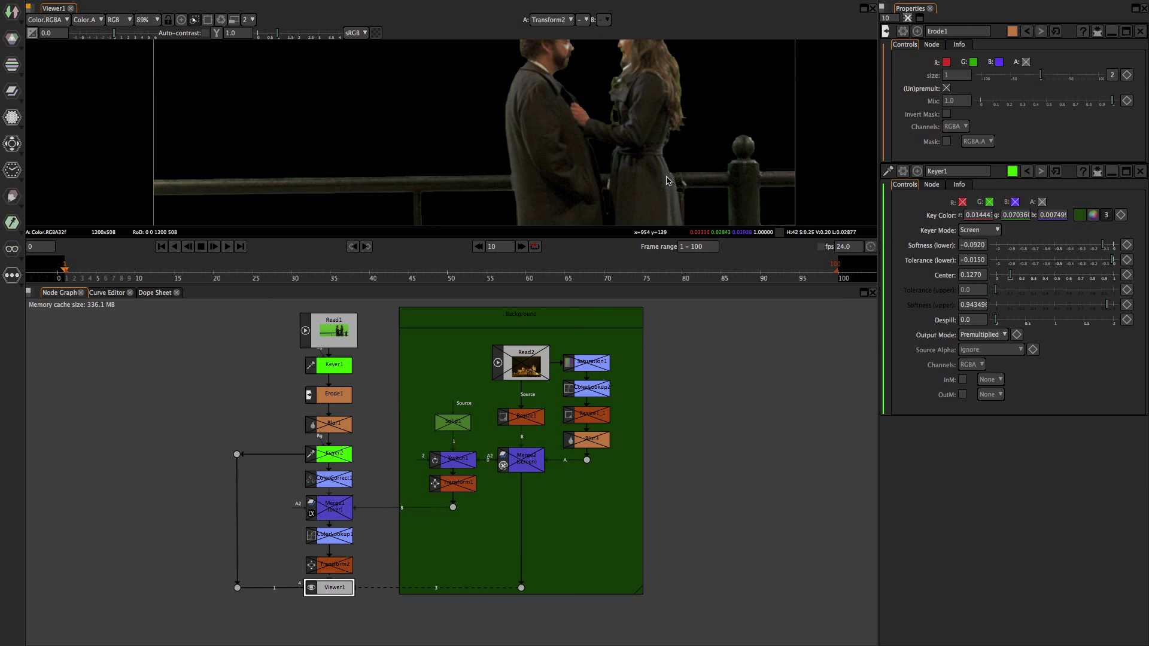
pyautogui.moveTo(647, 128); pyautogui.dragTo(670, 148)
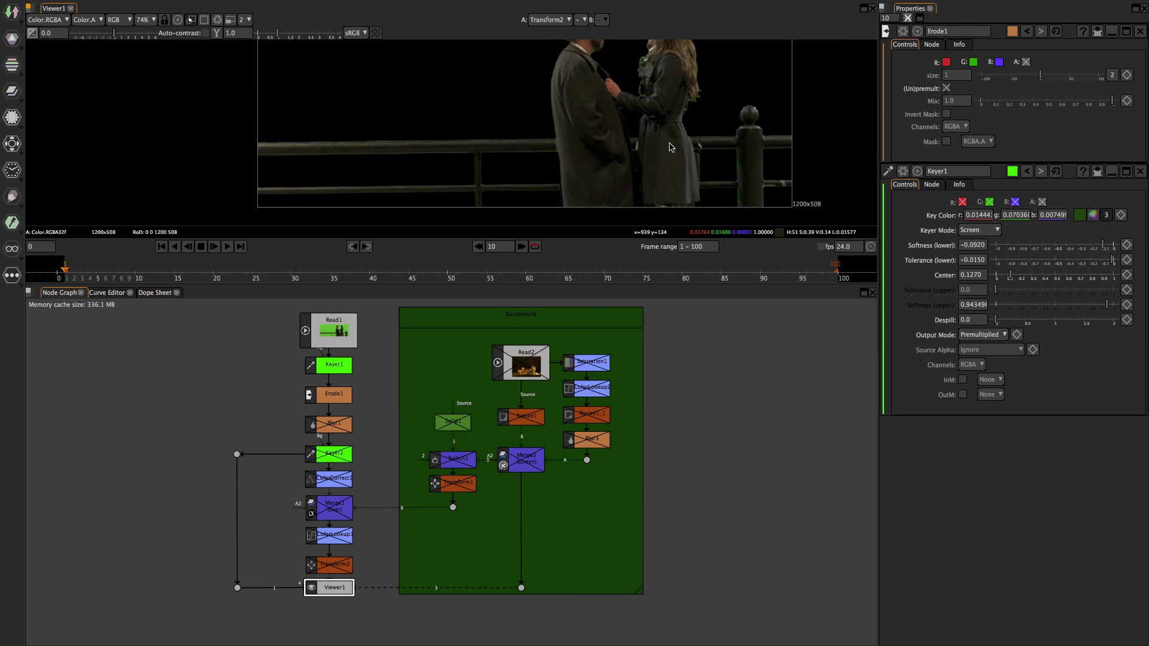
pyautogui.scroll(4, 659, 133)
pyautogui.scroll(-4, 658, 133)
pyautogui.scroll(2, 659, 133)
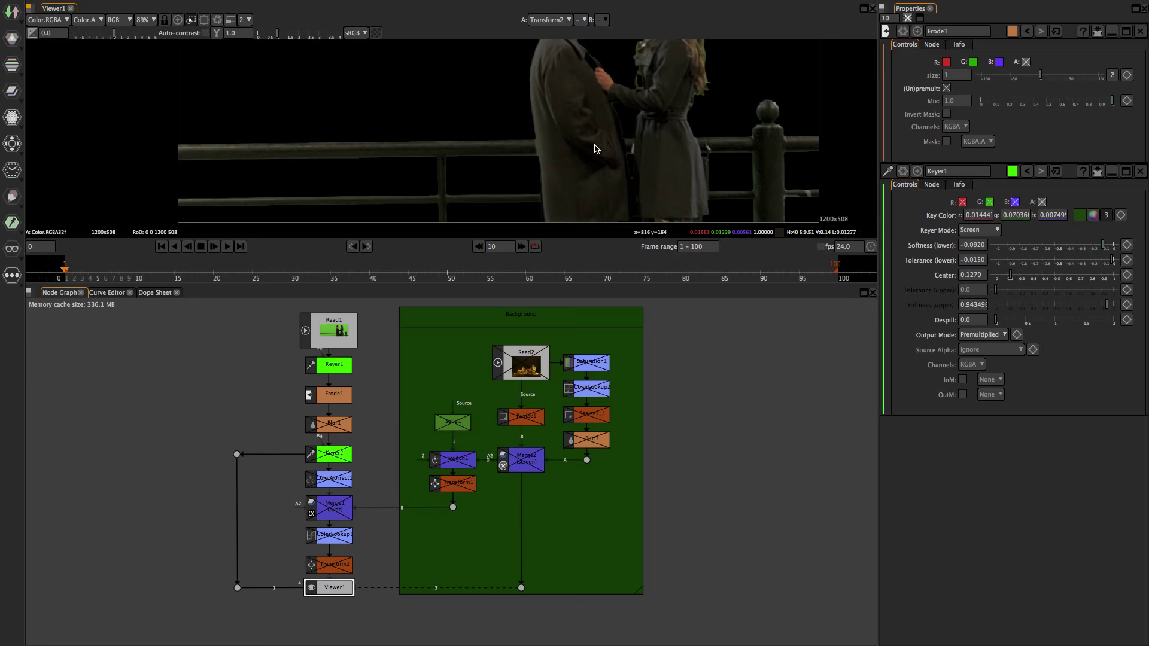
pyautogui.scroll(2, 596, 149)
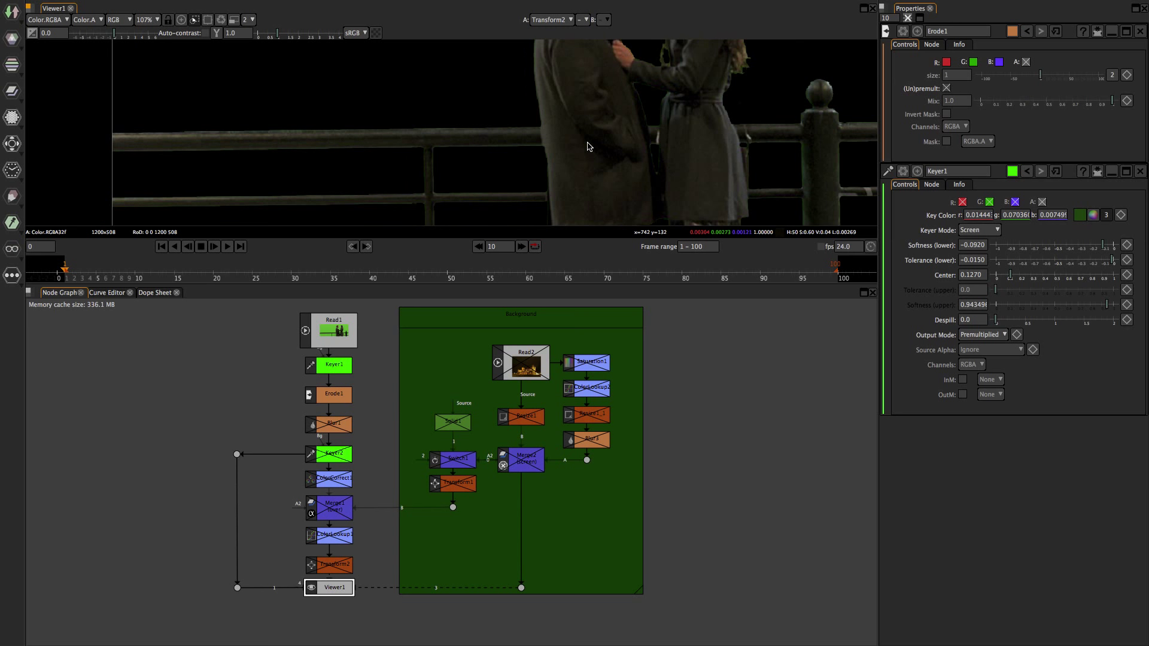
pyautogui.press('a')
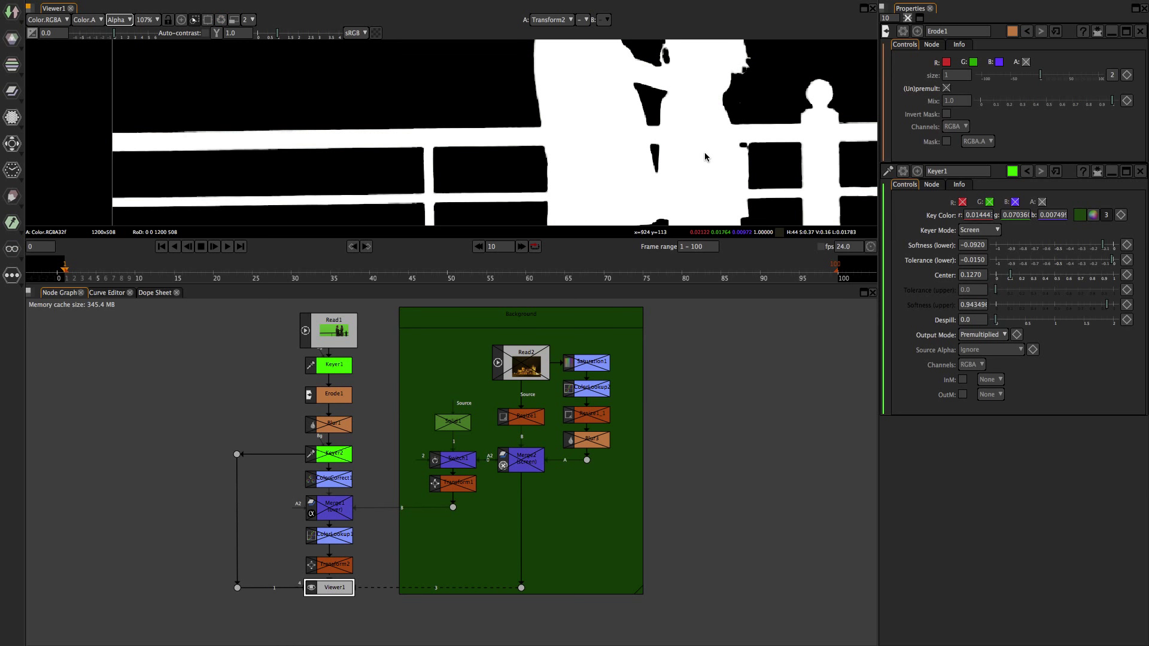
pyautogui.scroll(12, 533, 161)
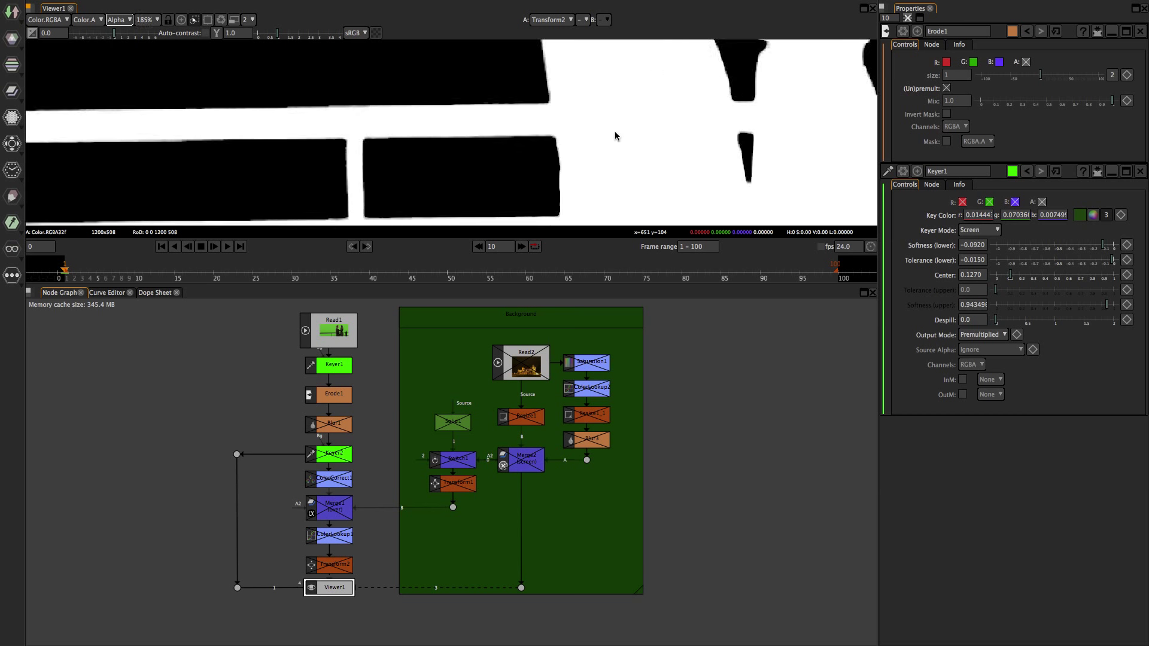
pyautogui.scroll(6, 596, 147)
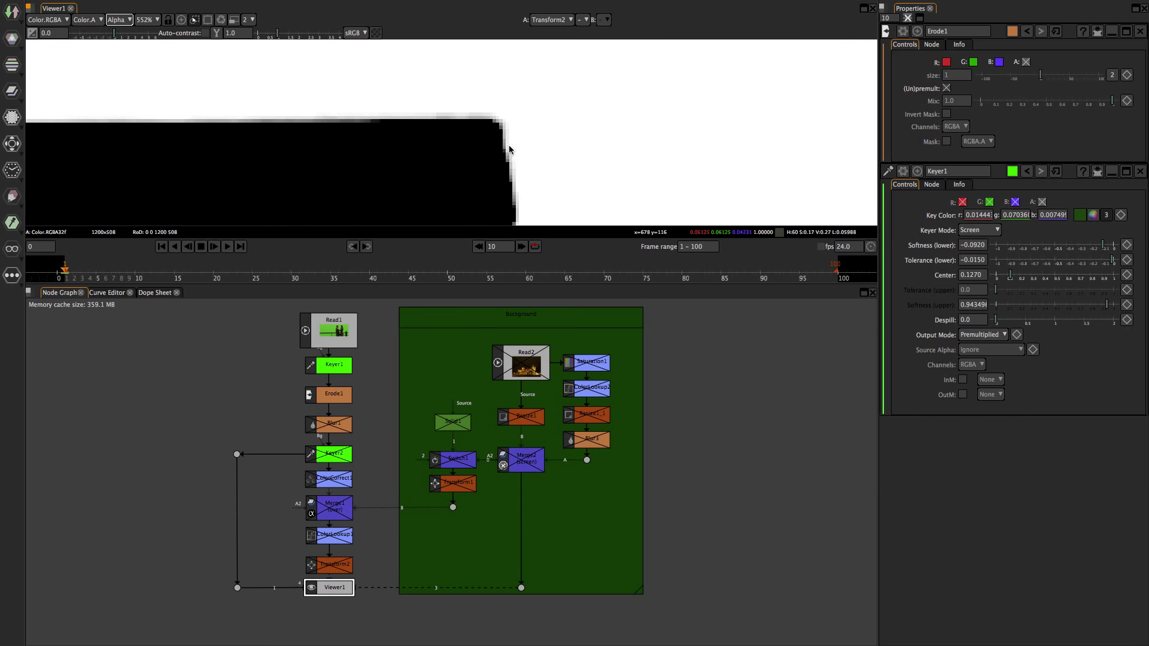
pyautogui.scroll(-6, 565, 156)
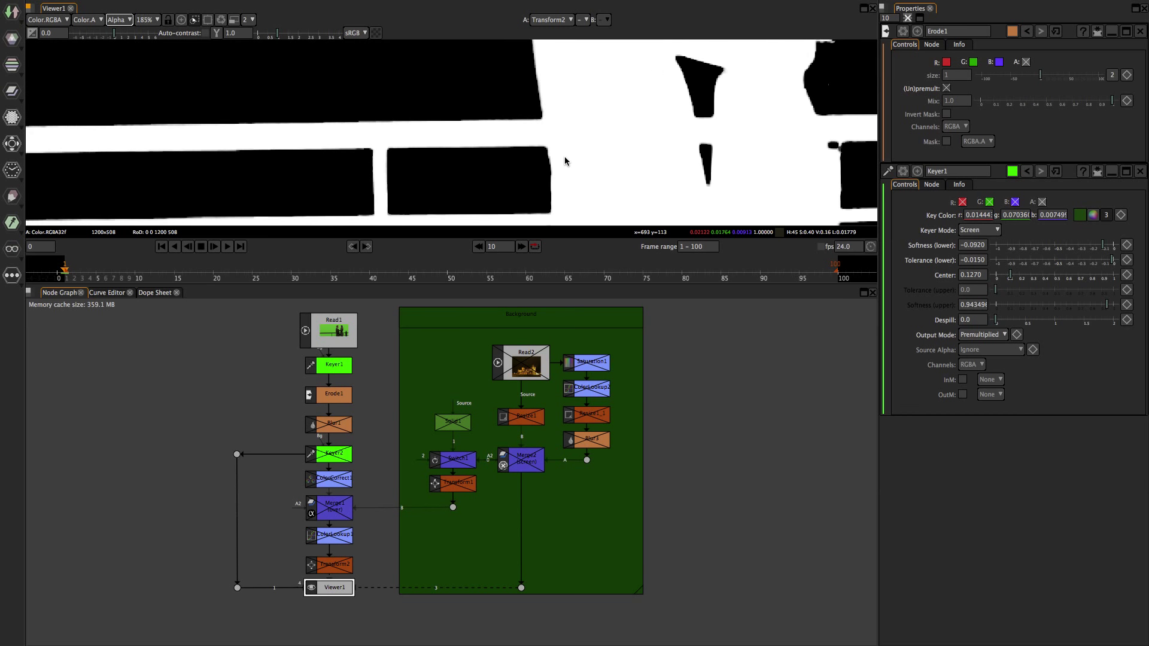
# Open Blur1's settings and toggle the node on and off to compare the softness of the matte edges.
pyautogui.click(336, 428)
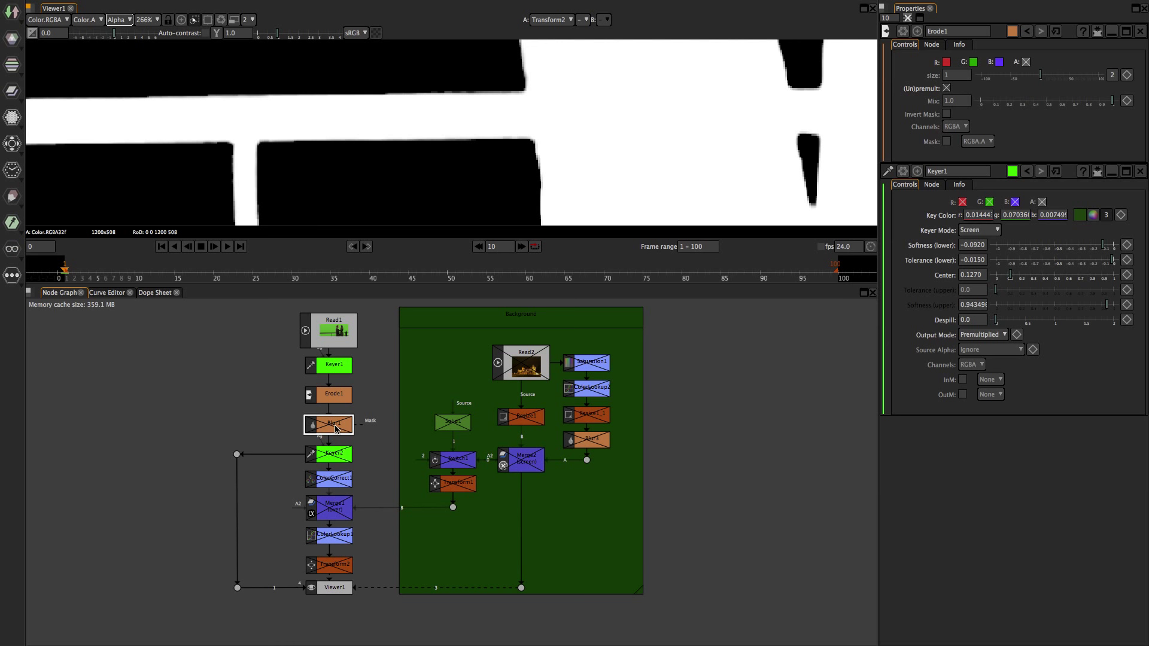
pyautogui.press('d')
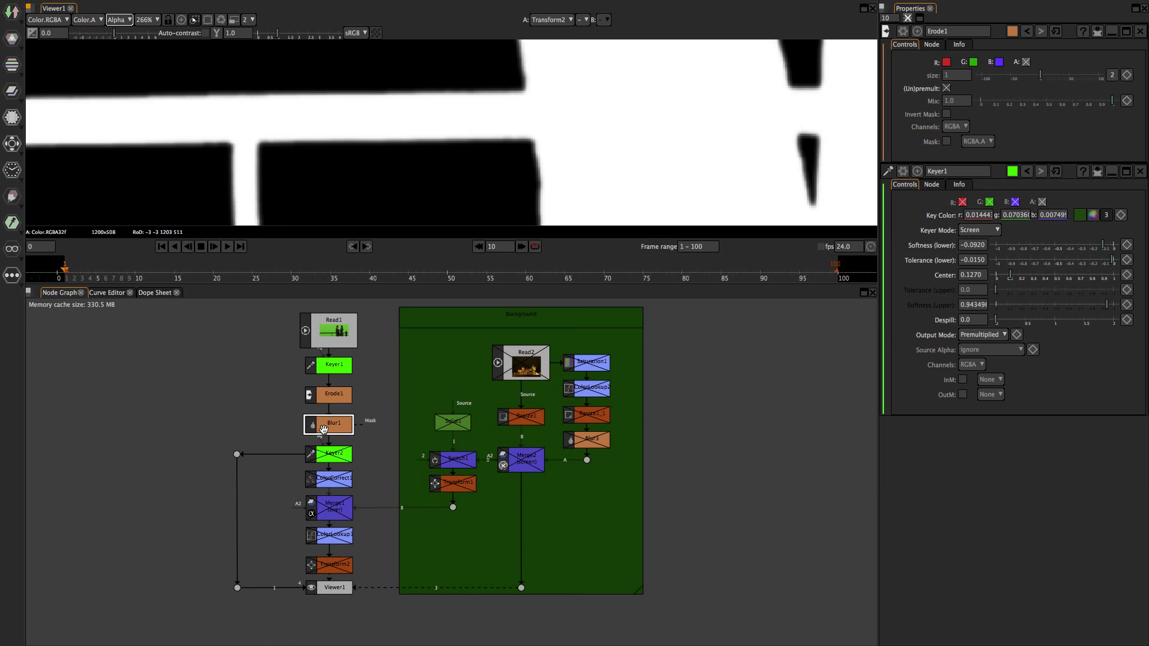
pyautogui.press('d')
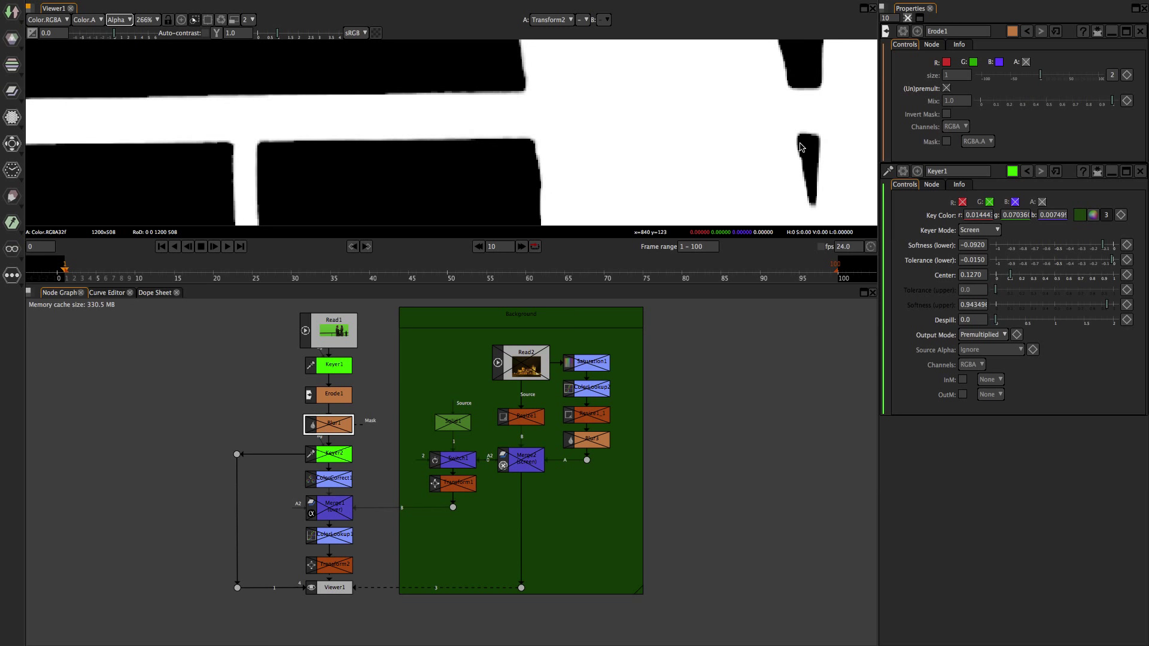
pyautogui.doubleClick(331, 429)
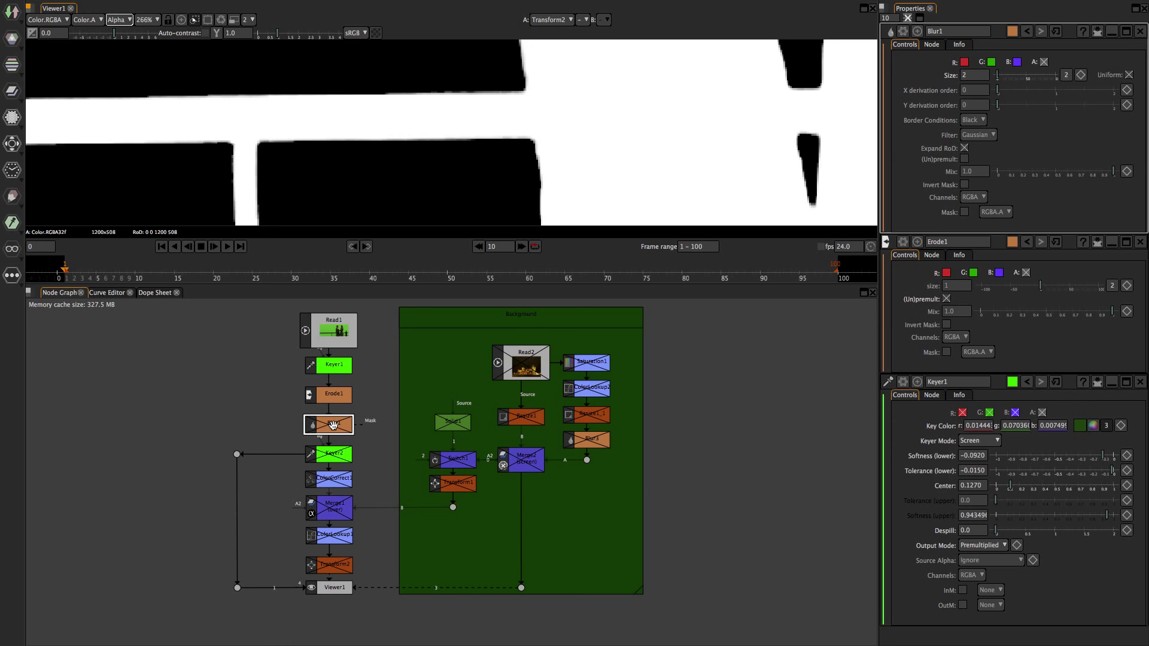
pyautogui.press('d')
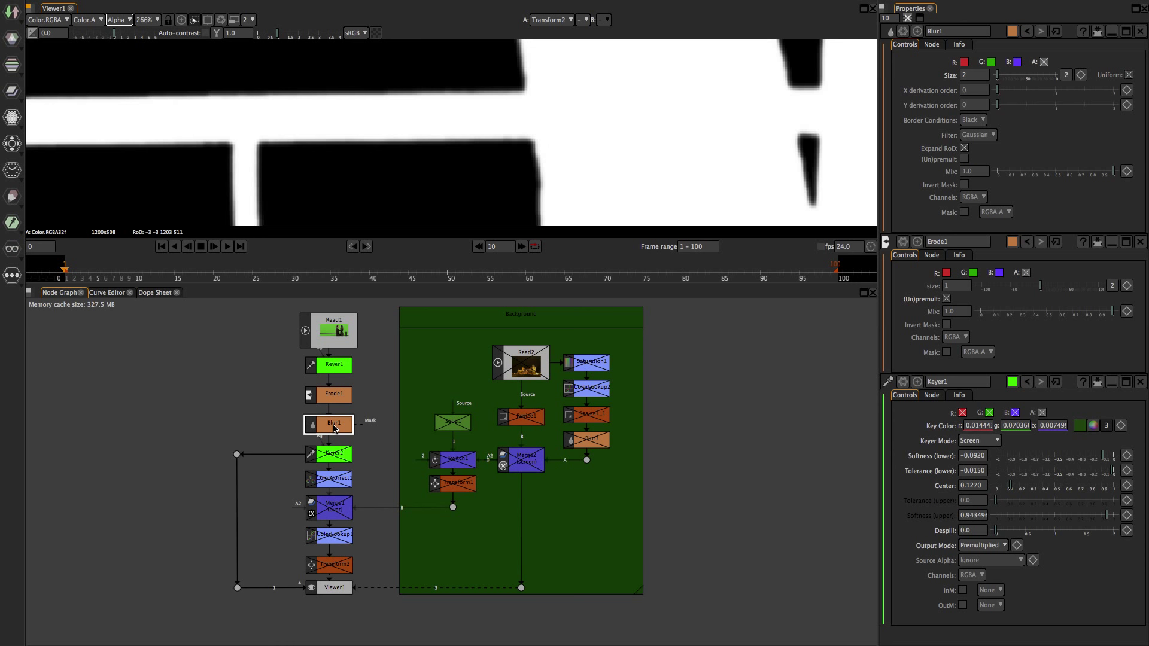
pyautogui.press('d')
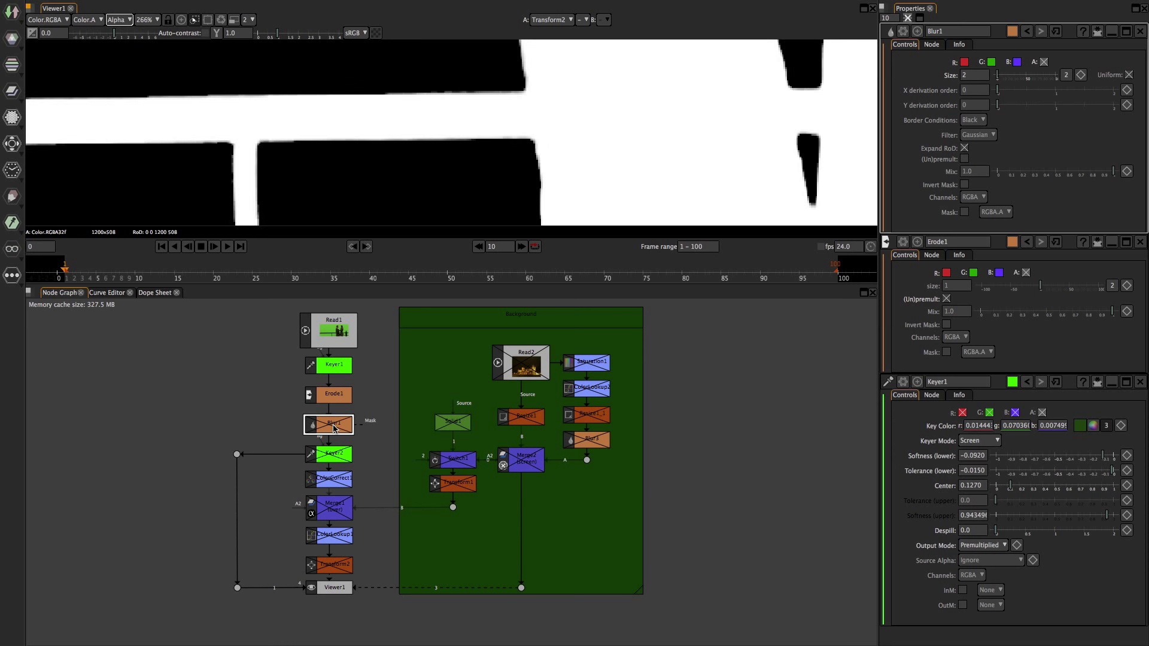
pyautogui.press('d')
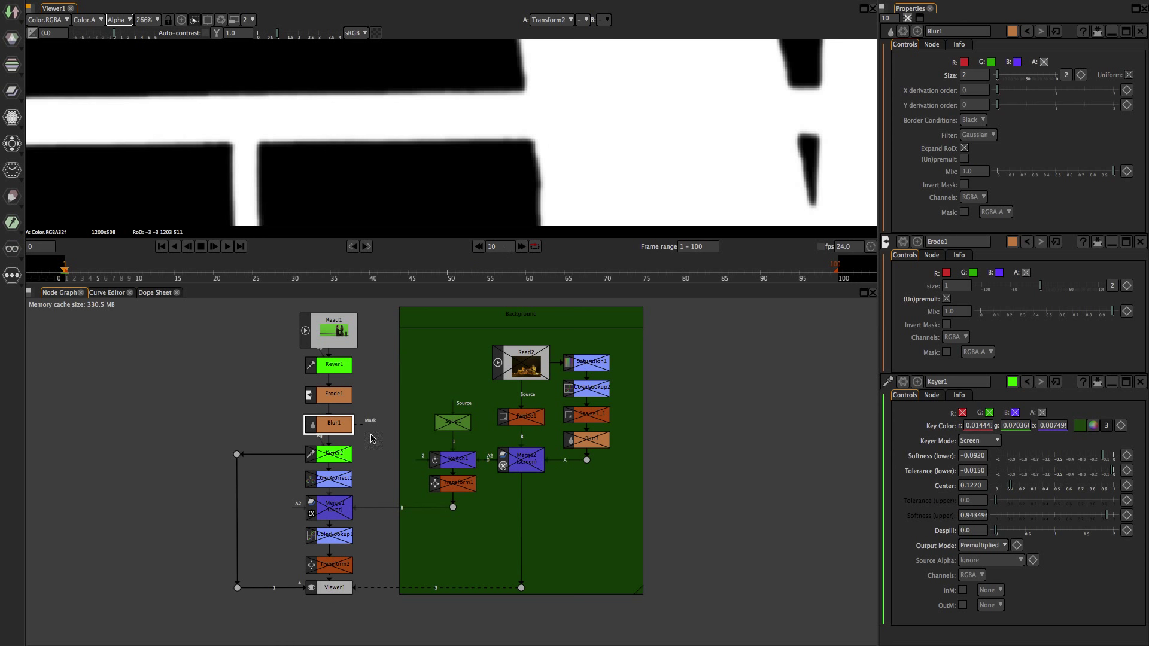
pyautogui.press('d')
# Enable Blur1, comparing the alpha edge at the railing corner close up with and without the blur.
pyautogui.scroll(10, 558, 133)
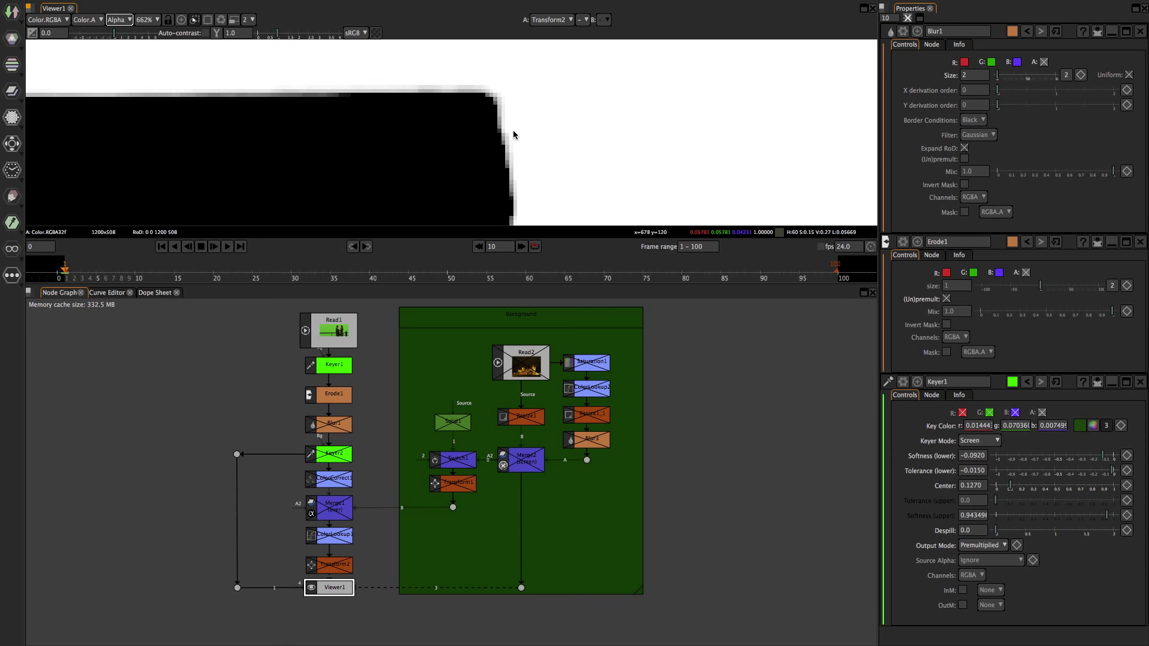
pyautogui.click(345, 418)
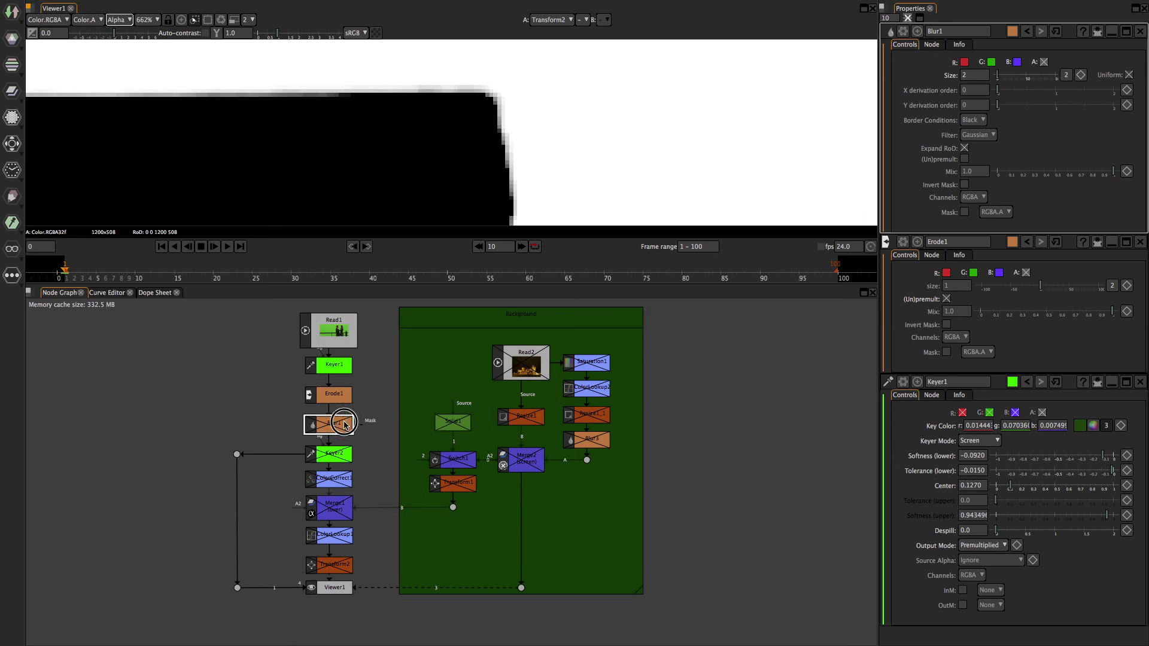
pyautogui.press('d')
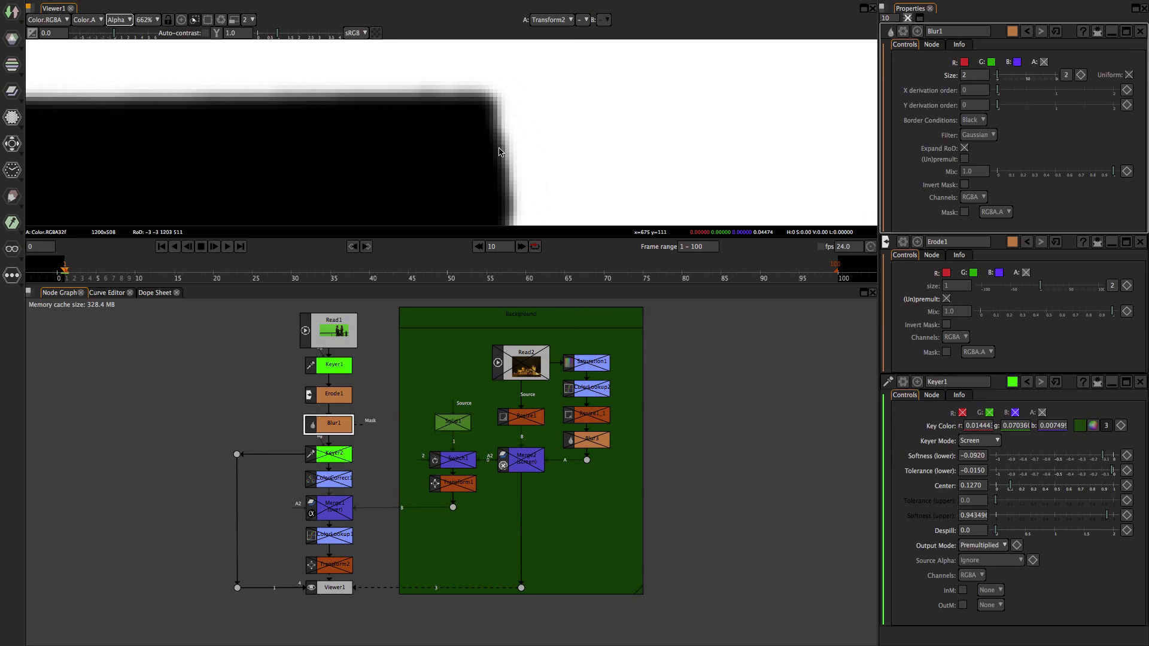
pyautogui.press('d')
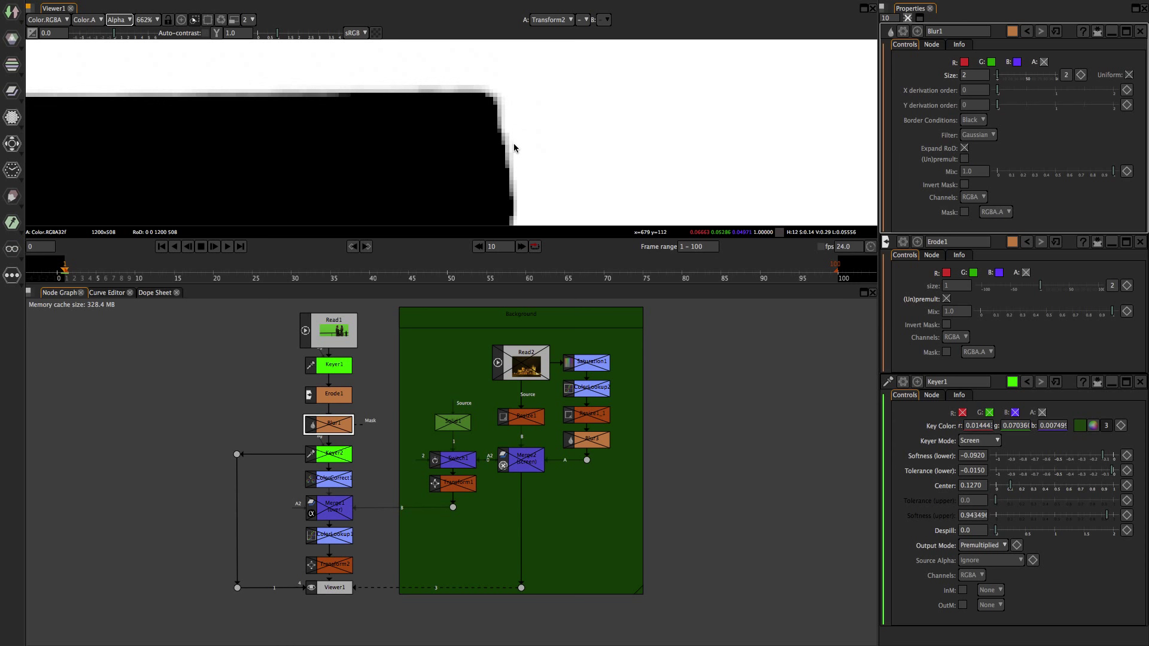
pyautogui.press('d')
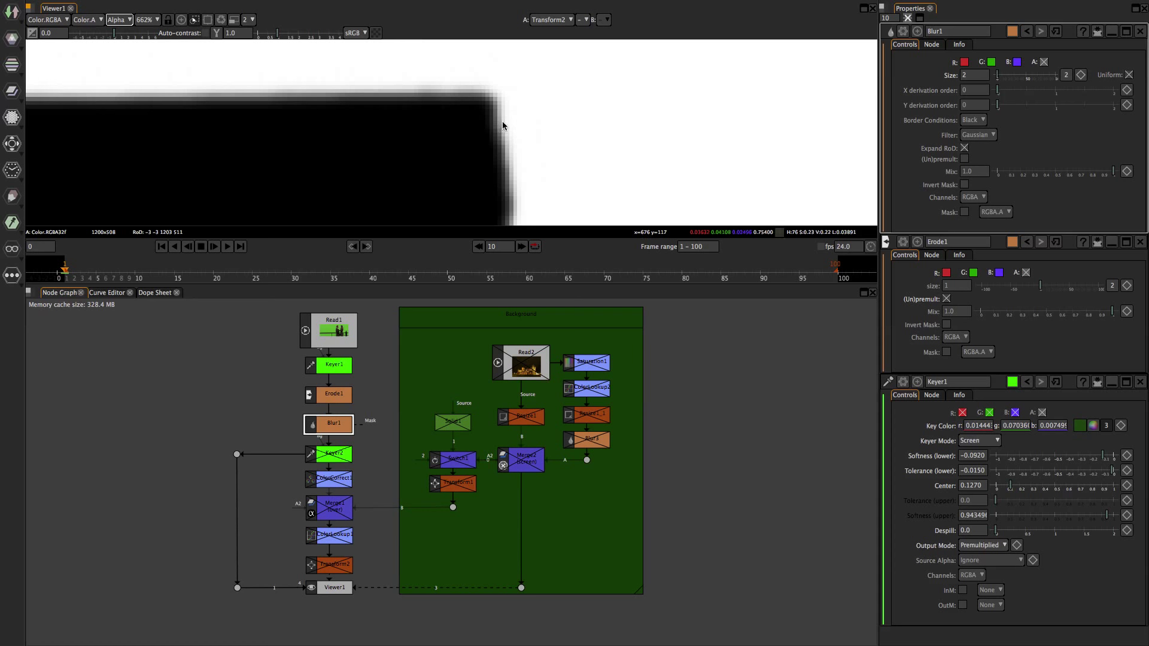
# Review the whole blurred matte in alpha, then return to the colour view and inspect the couple and railing.
pyautogui.scroll(-5, 513, 141)
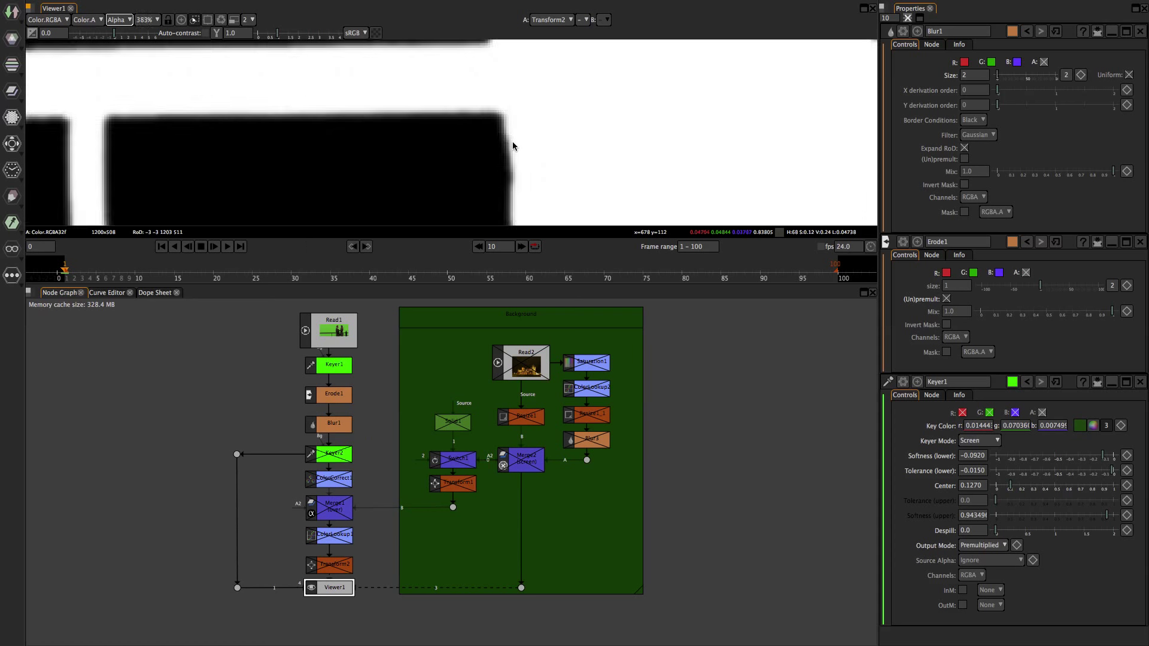
pyautogui.scroll(-8, 513, 142)
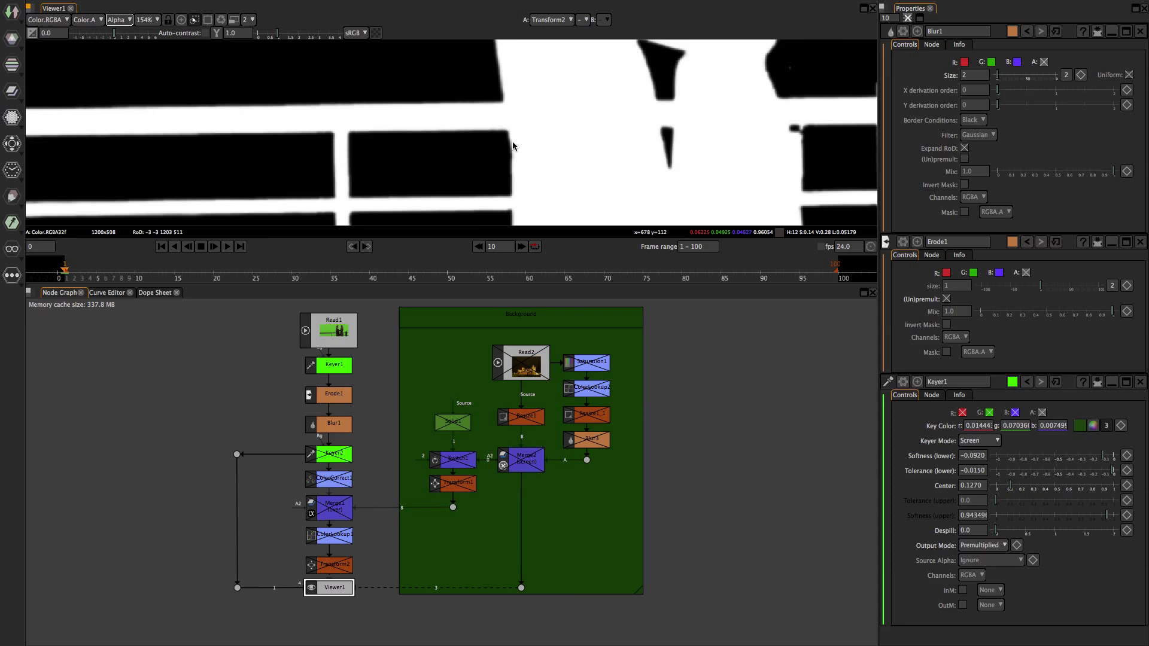
pyautogui.scroll(-8, 512, 141)
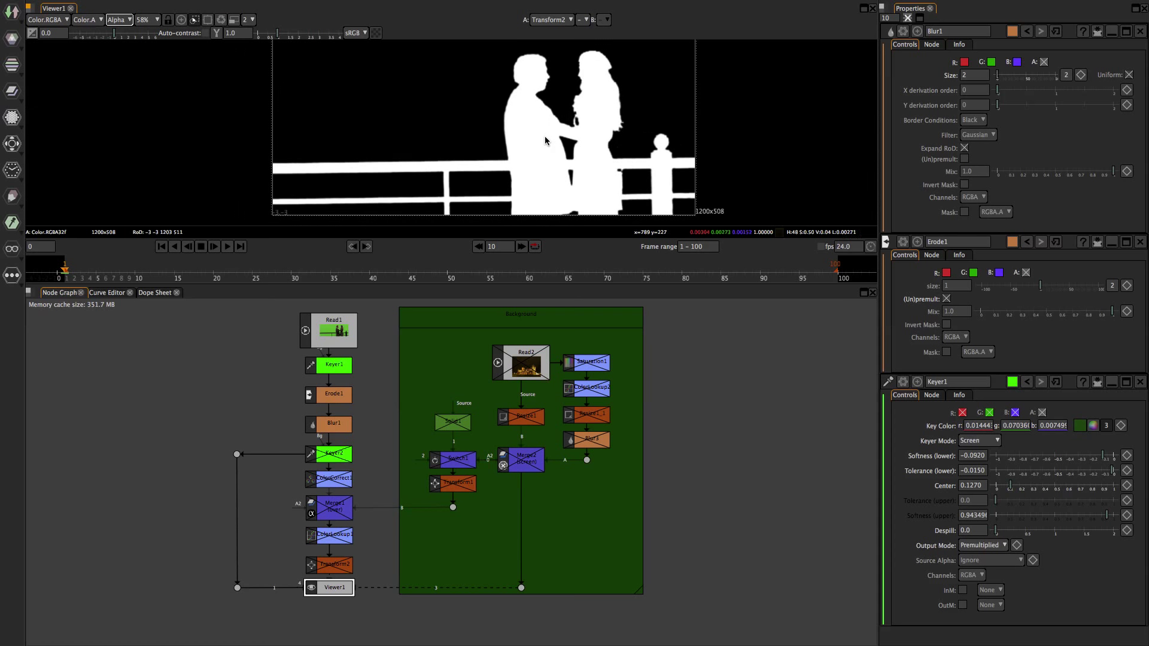
pyautogui.press('a')
pyautogui.scroll(8, 485, 157)
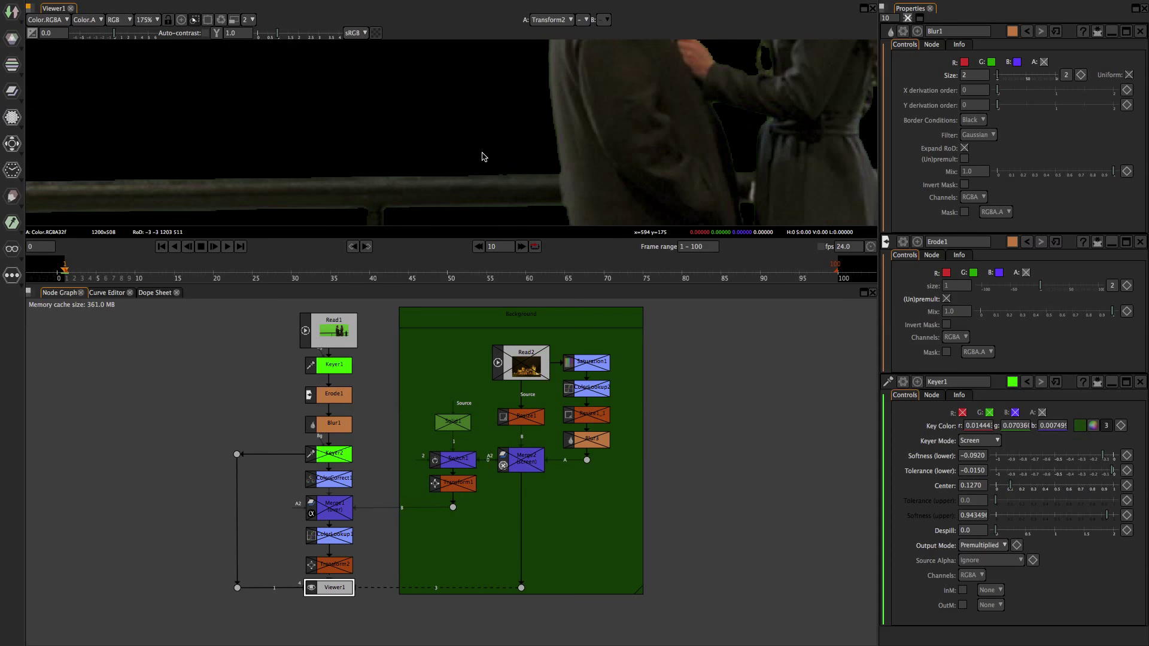
pyautogui.scroll(-8, 484, 157)
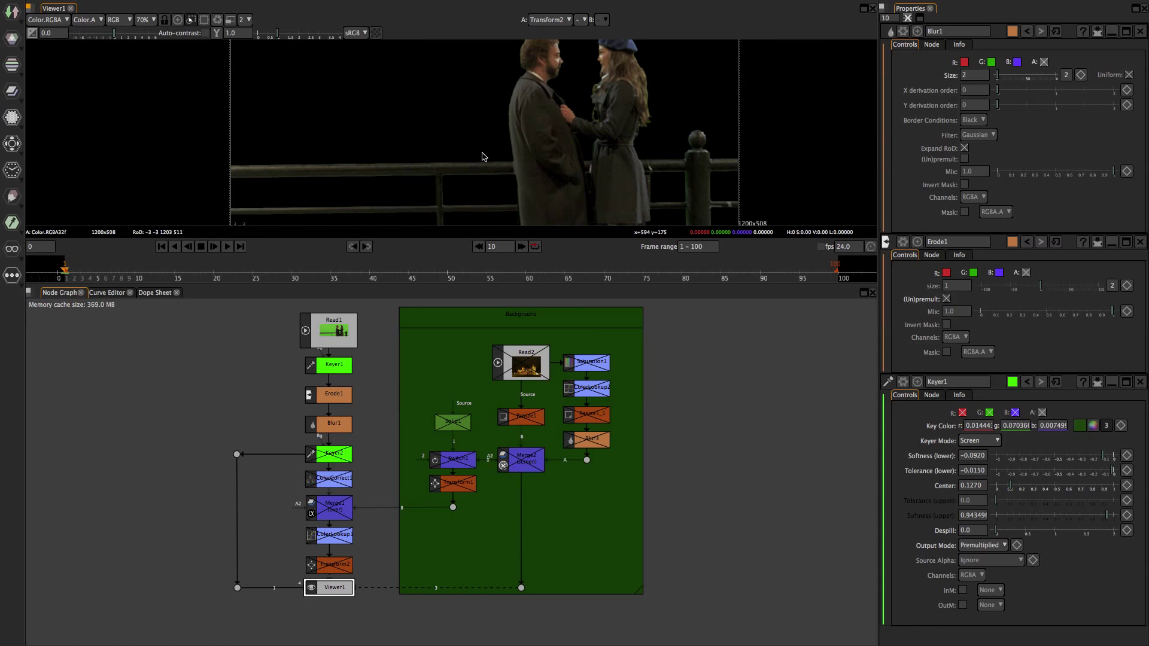
# Compare the blurred matte in alpha with the colour view around the couple's coats and the railing, close up.
pyautogui.scroll(3, 484, 157)
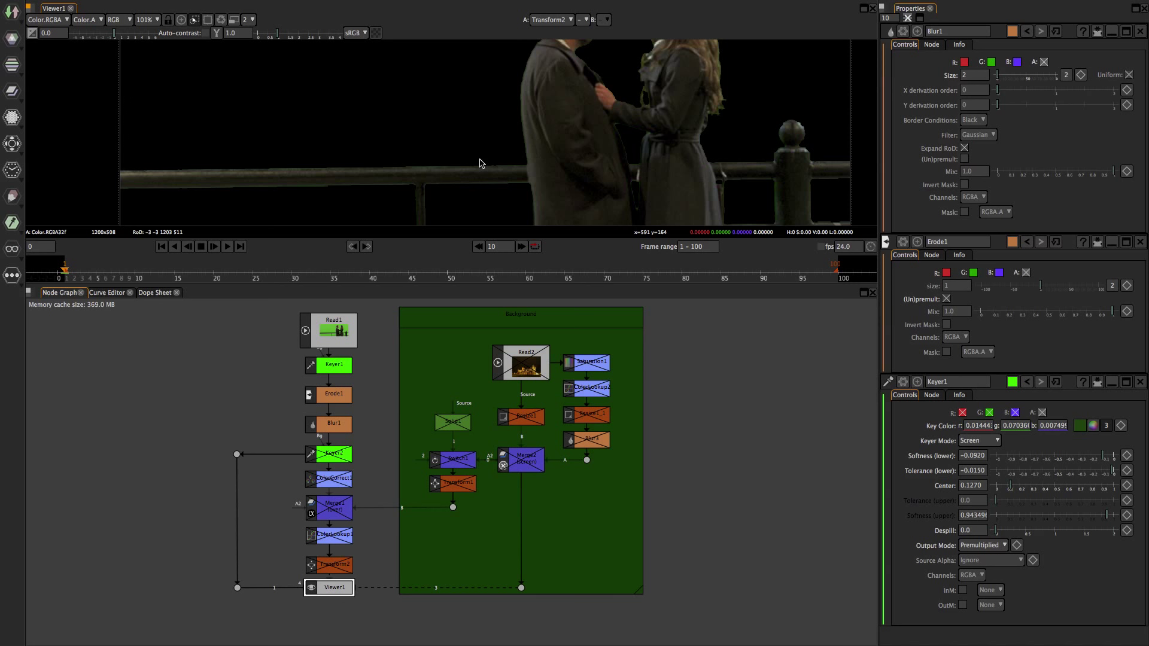
pyautogui.press('a')
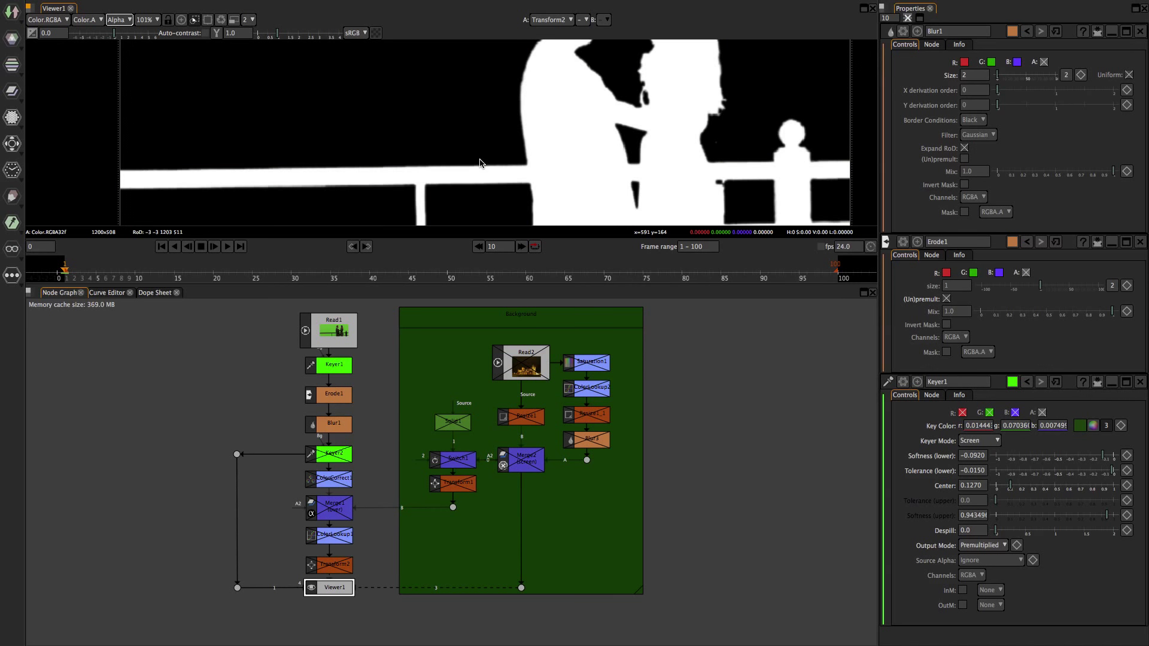
pyautogui.press('a')
pyautogui.press('a')
pyautogui.press('a')
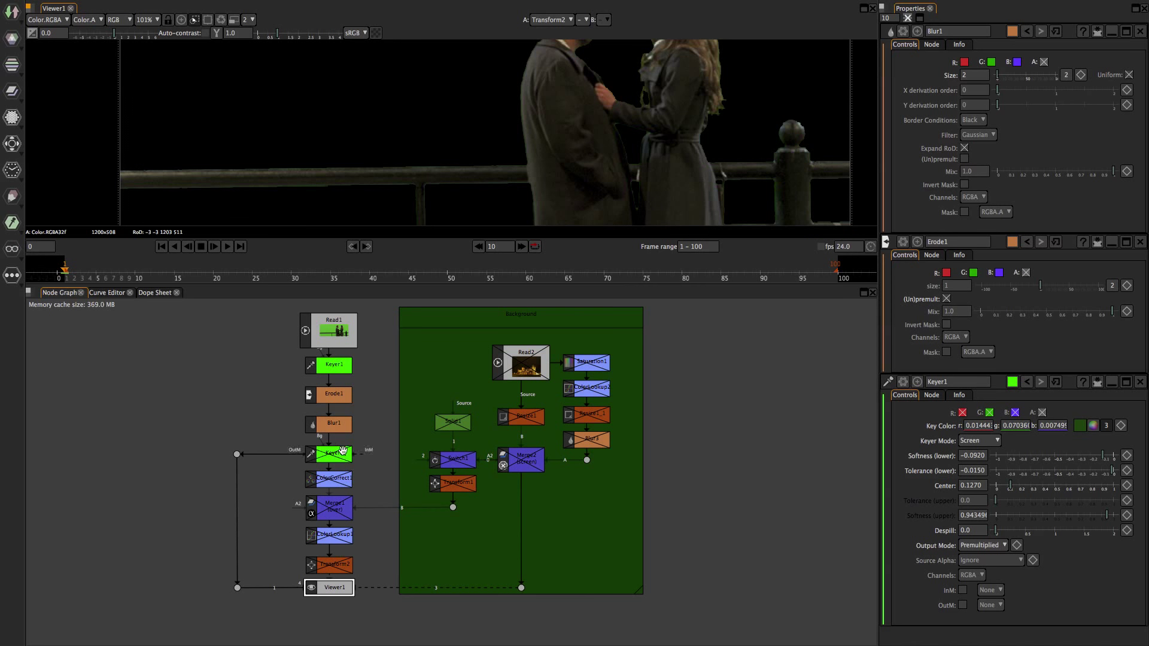
pyautogui.scroll(3, 603, 125)
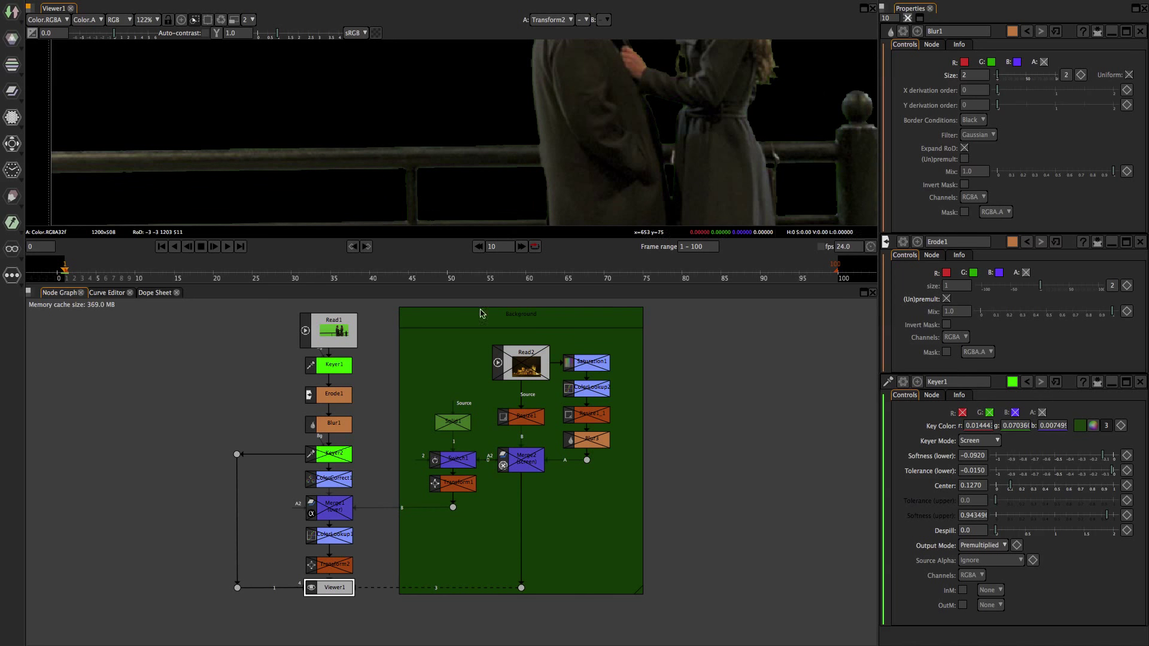
# Enable Keyer2, open its despill and source alpha settings, and compare the couple with the node on and off.
pyautogui.click(334, 456)
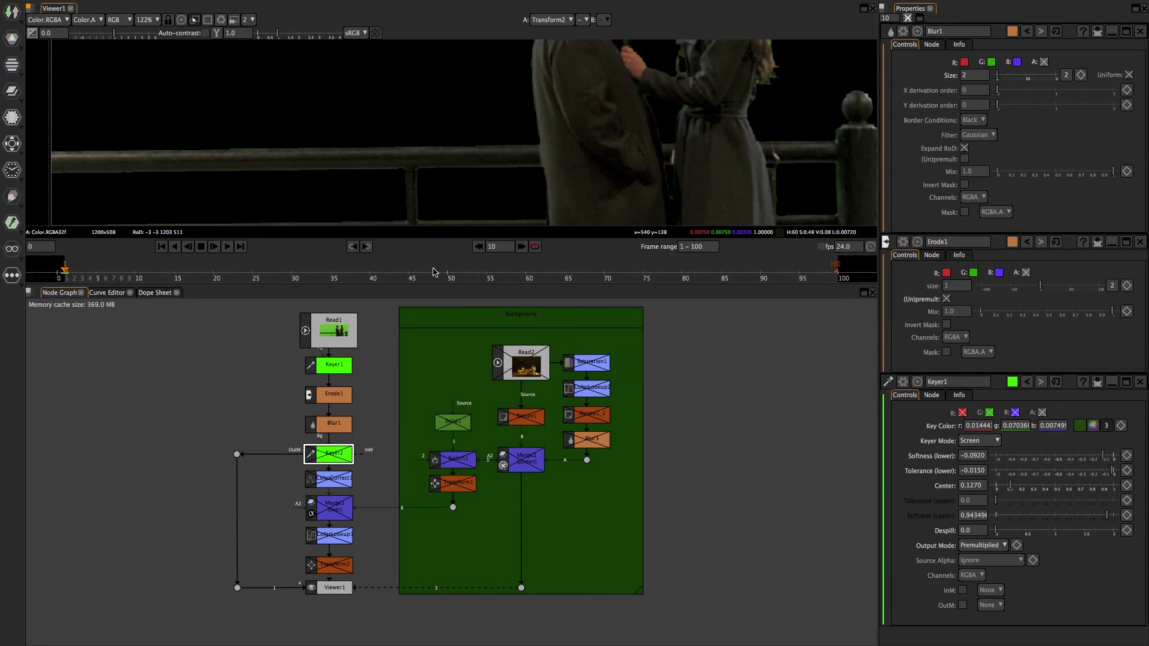
pyautogui.click(334, 365)
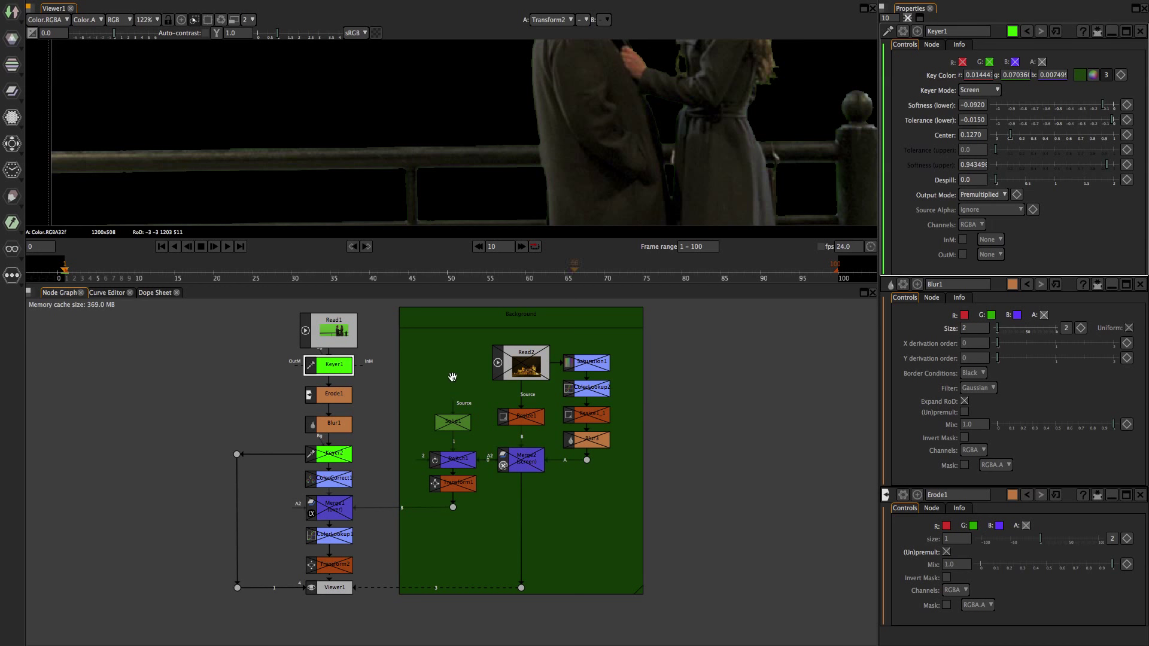
pyautogui.click(338, 456)
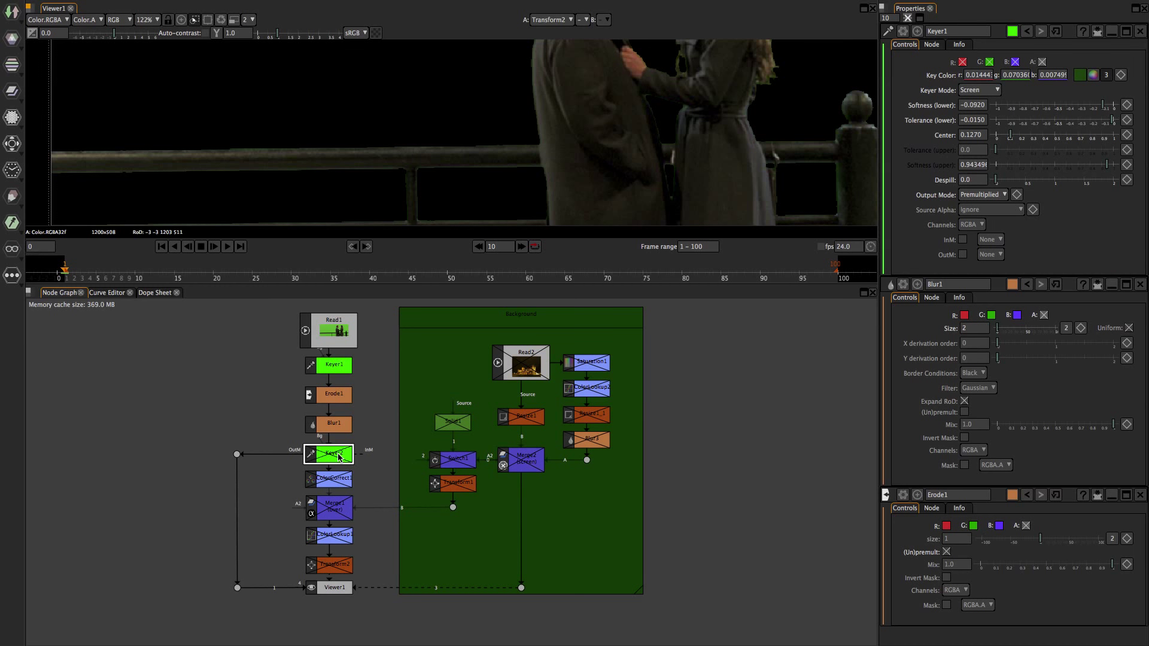
pyautogui.press('d')
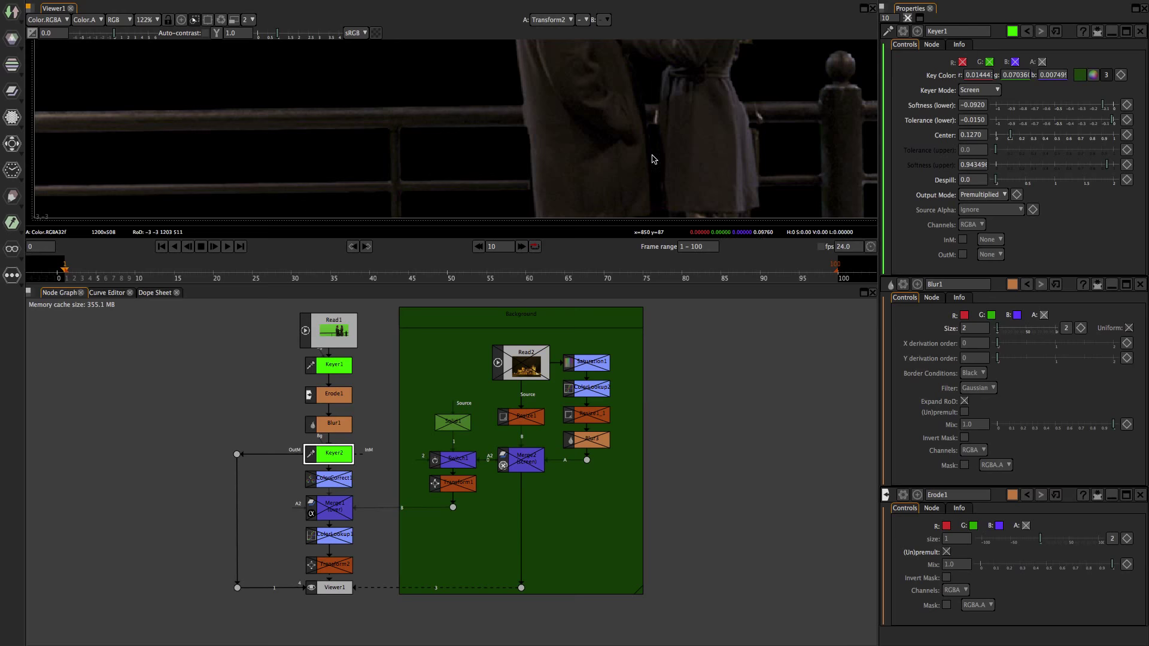
pyautogui.doubleClick(349, 456)
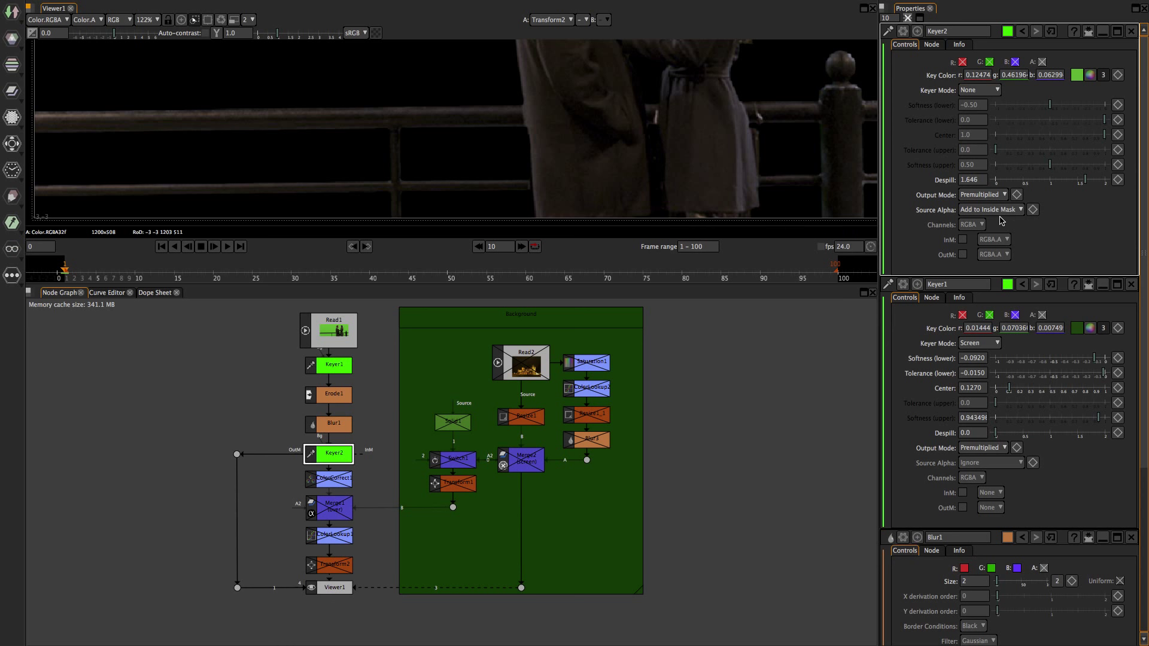
pyautogui.moveTo(996, 225)
pyautogui.press('d')
pyautogui.scroll(-2, 635, 105)
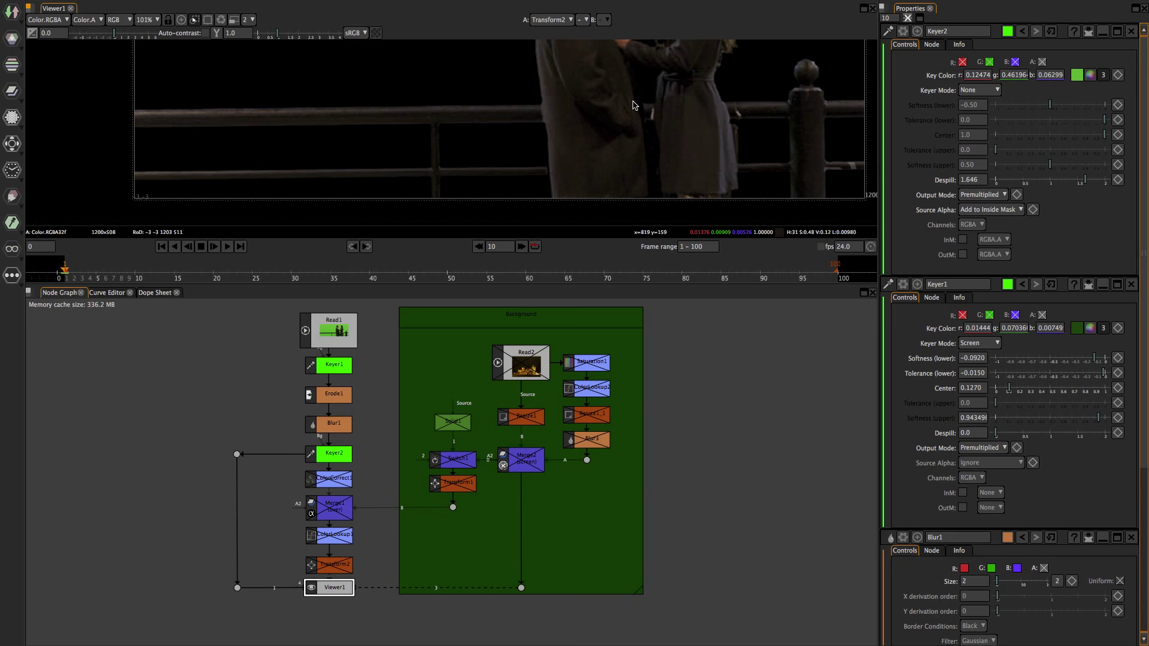
pyautogui.scroll(-1, 635, 105)
# Disable Keyer2, Blur1, Erode1 and Keyer1 to show the whole original green-screen plate.
pyautogui.click(334, 461)
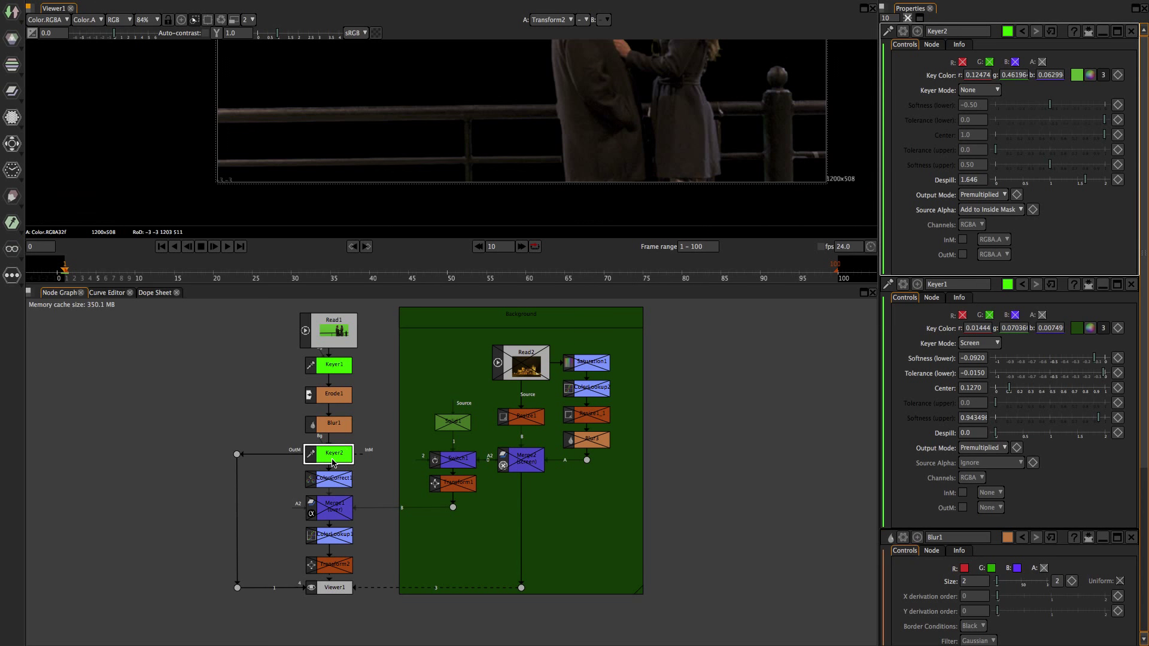
pyautogui.click(333, 425)
pyautogui.click(334, 400)
pyautogui.press('d')
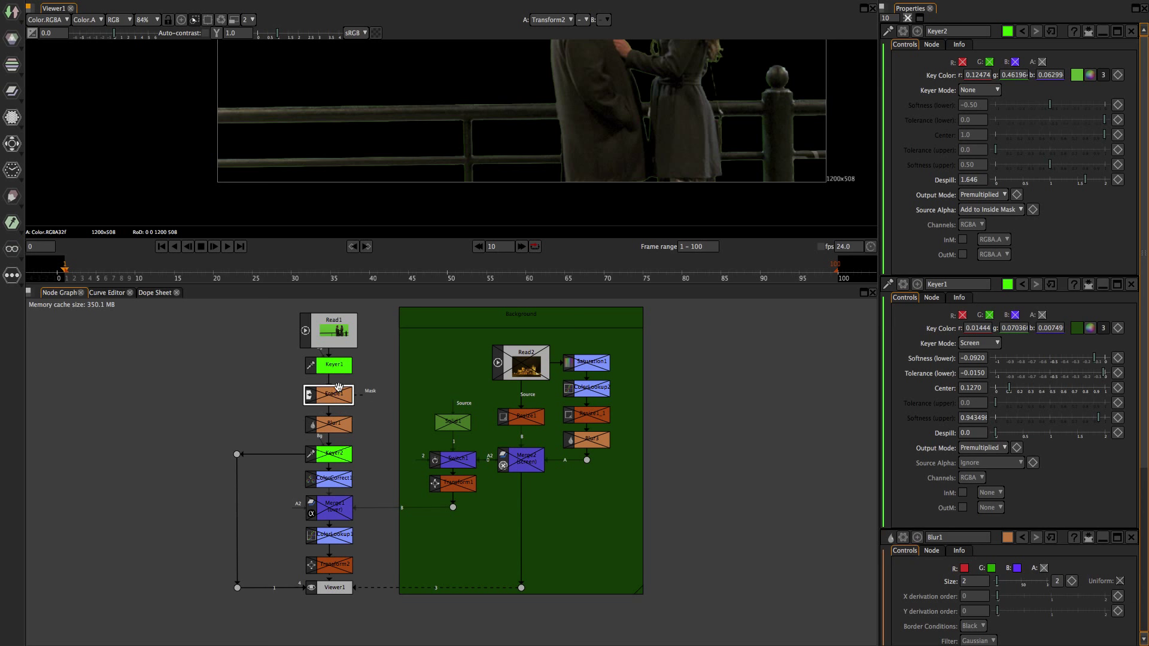
pyautogui.click(334, 366)
pyautogui.press('d')
pyautogui.click(516, 134)
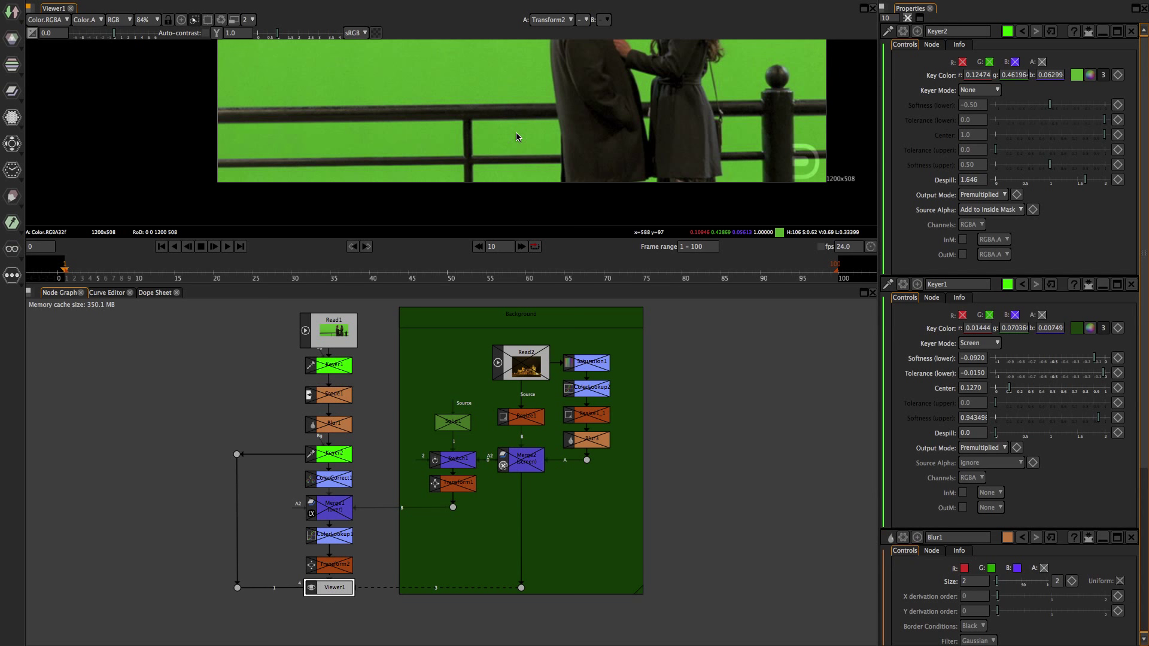
pyautogui.press('f')
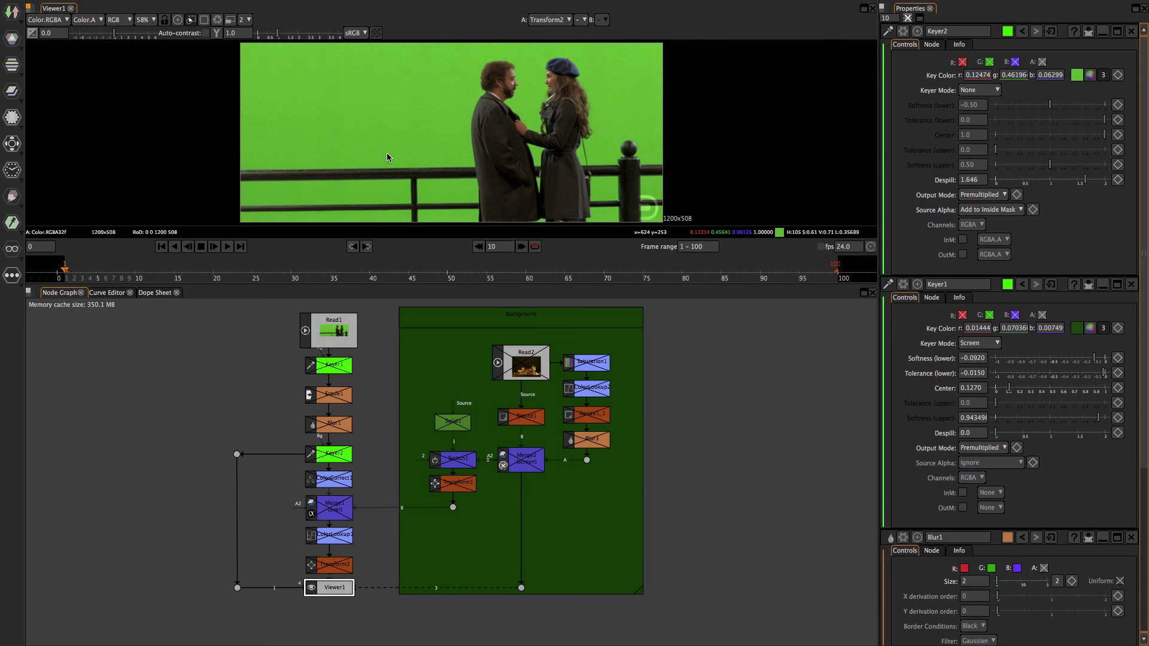
# Re-enable only Keyer1 and inspect the edges of the railing and the couple close up.
pyautogui.click(334, 365)
pyautogui.press('d')
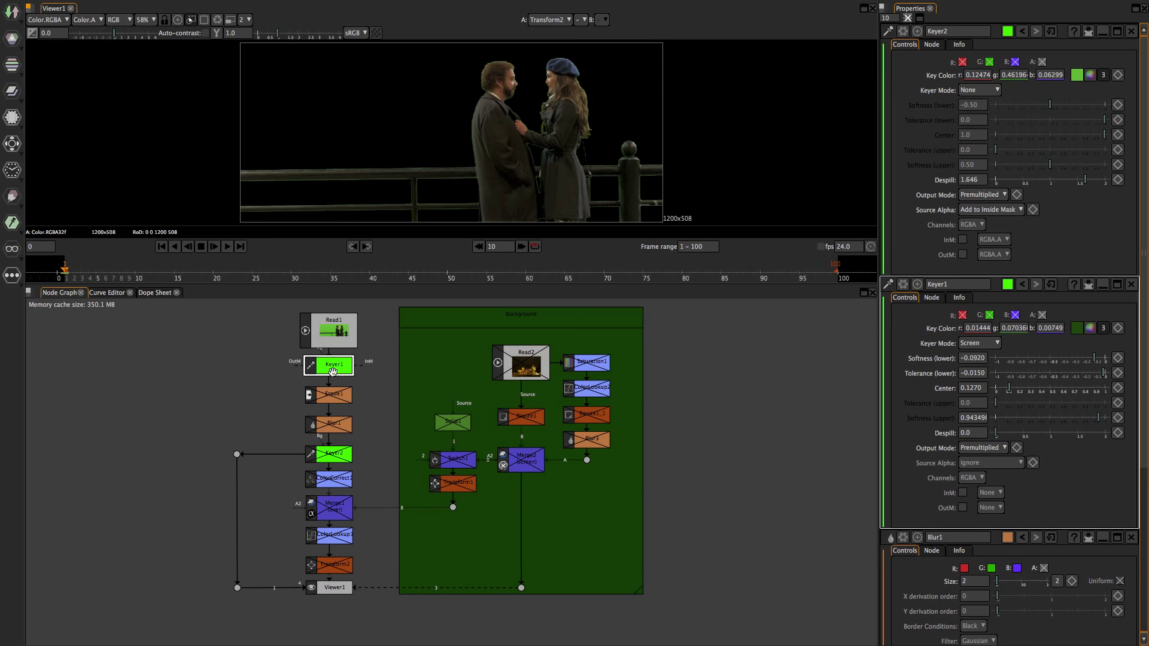
pyautogui.click(397, 192)
pyautogui.scroll(5, 397, 192)
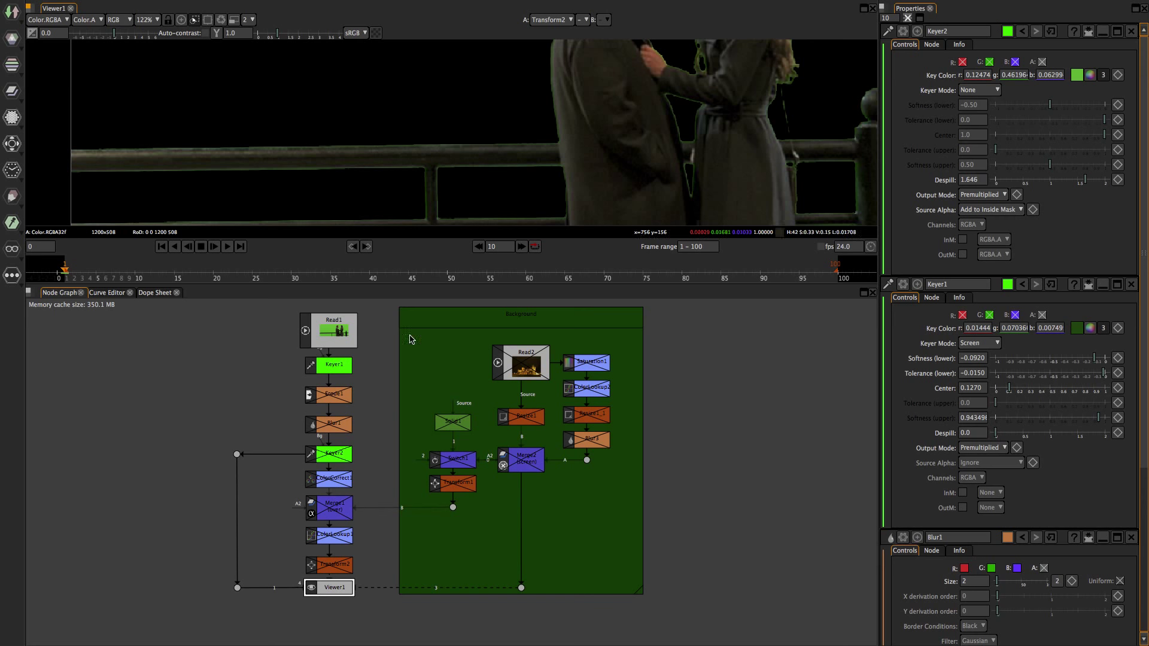
# Re-enable Erode1 and Blur1 below Keyer1 to shrink and soften the matte edges.
pyautogui.click(330, 398)
pyautogui.press('d')
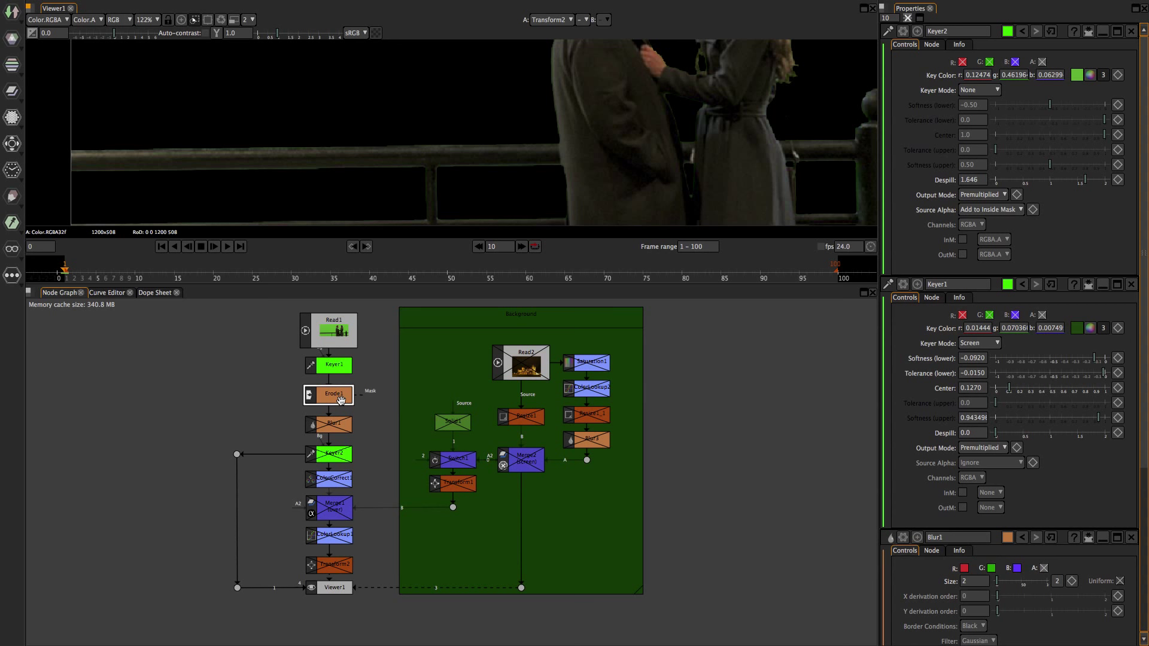
pyautogui.click(400, 194)
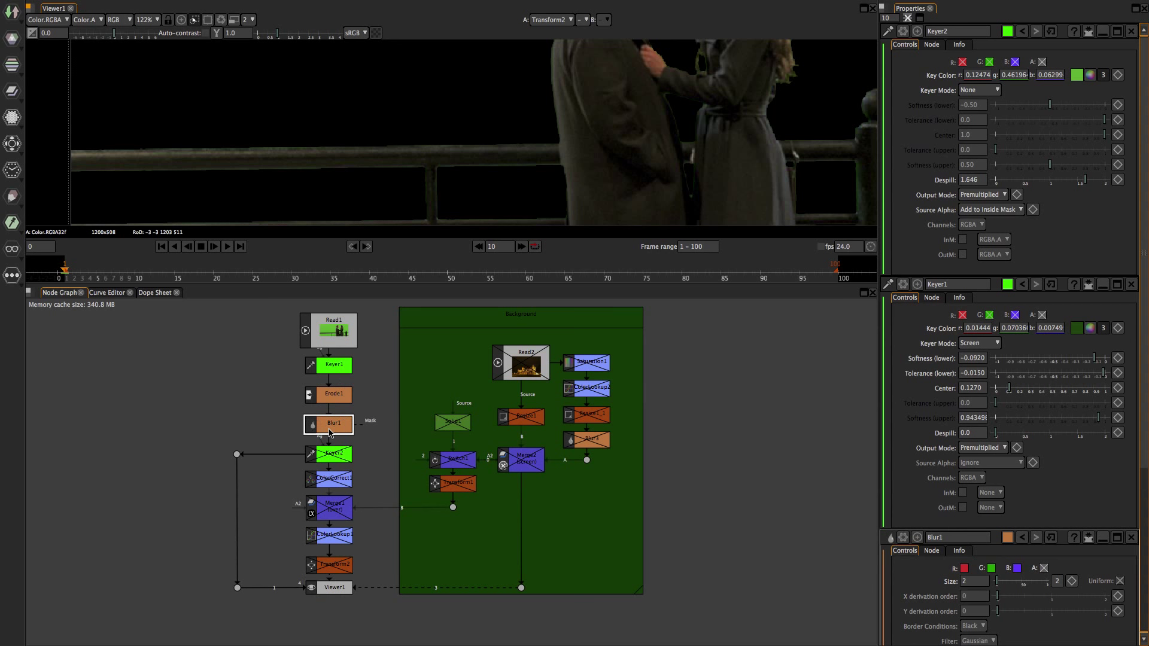
pyautogui.click(451, 187)
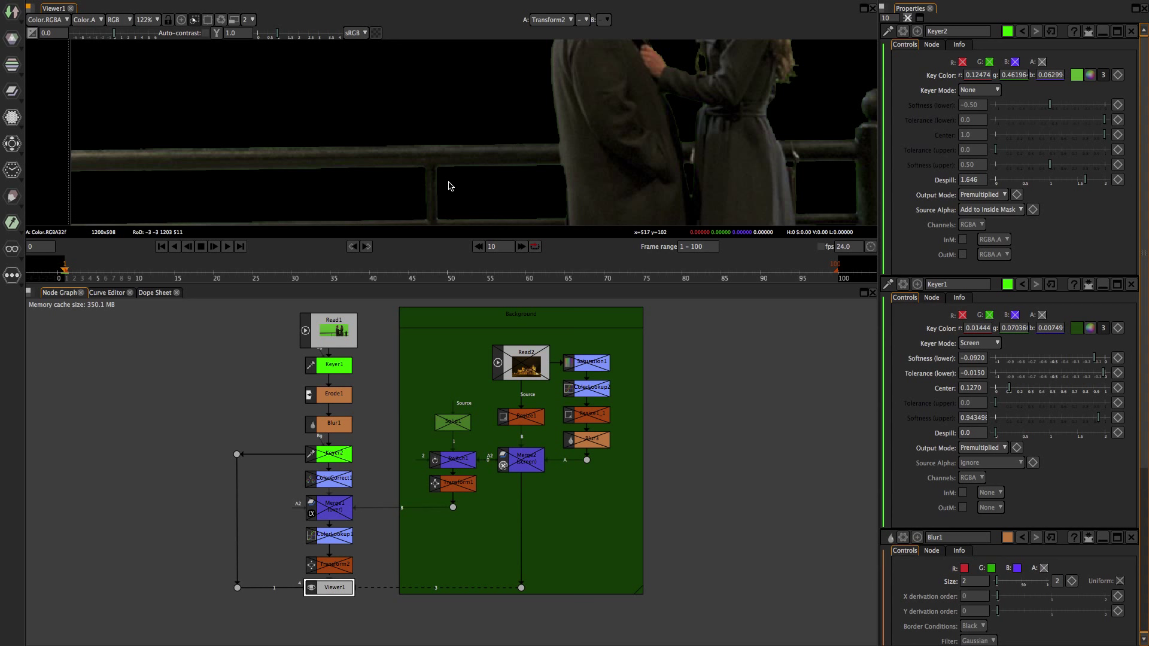
# Compare the railing corner's matte edge in alpha with Blur1 off and on, and return to the colour view.
pyautogui.press('a')
pyautogui.scroll(10, 451, 187)
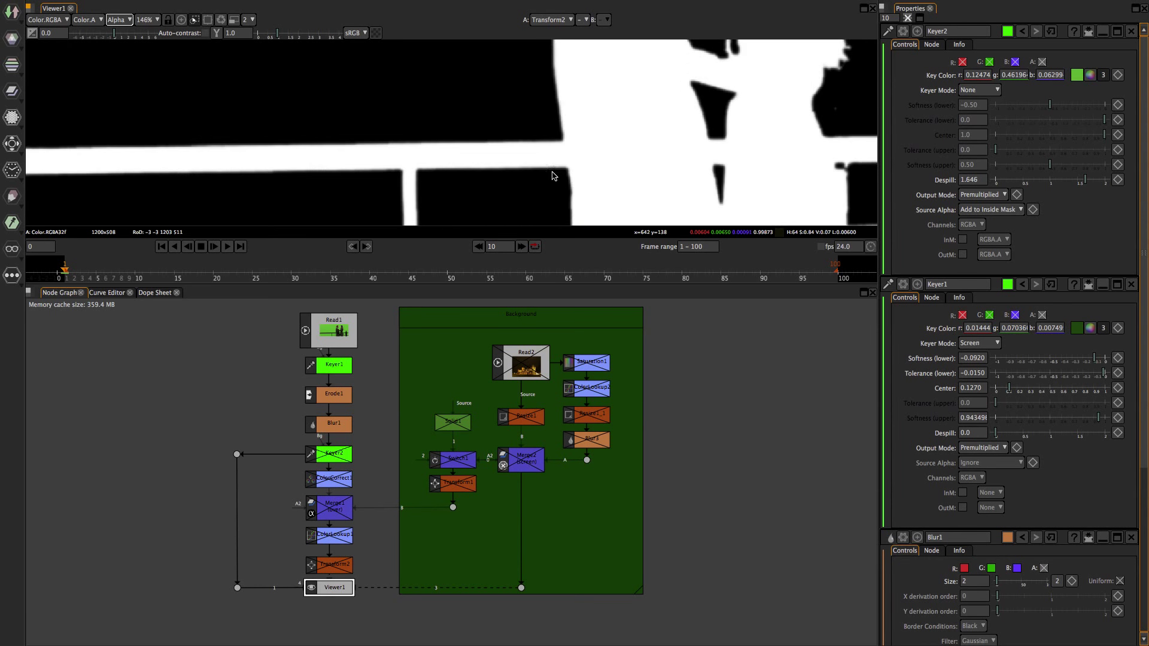
pyautogui.click(339, 431)
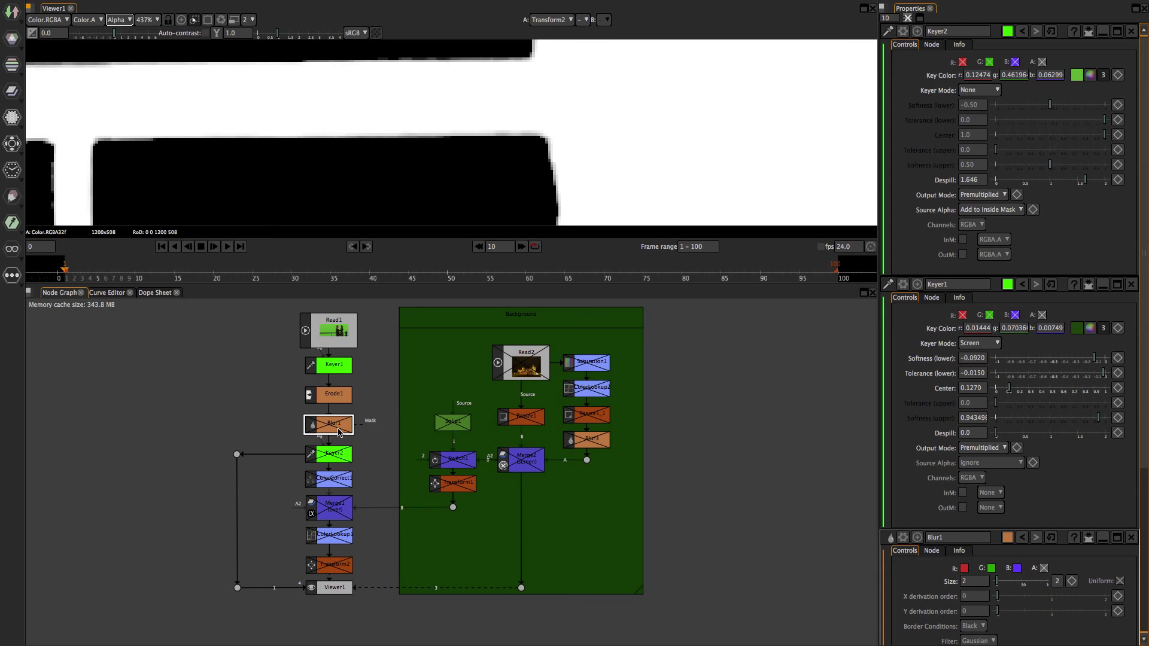
pyautogui.press('d')
pyautogui.press('d')
pyautogui.press('d')
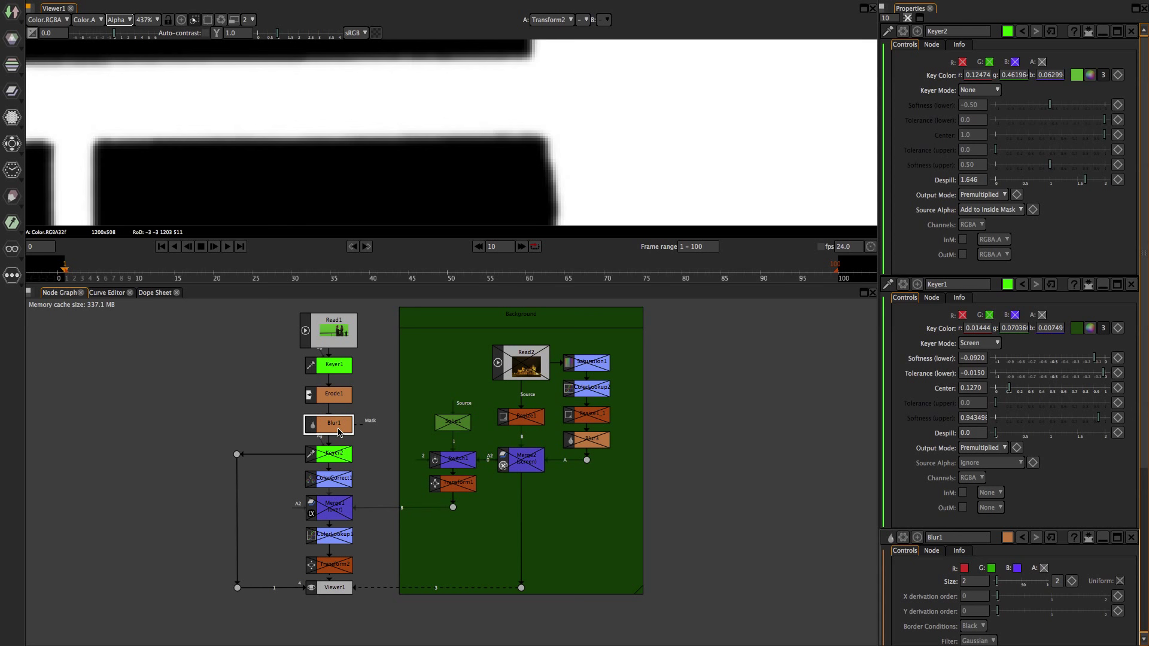
pyautogui.click(451, 193)
pyautogui.press('a')
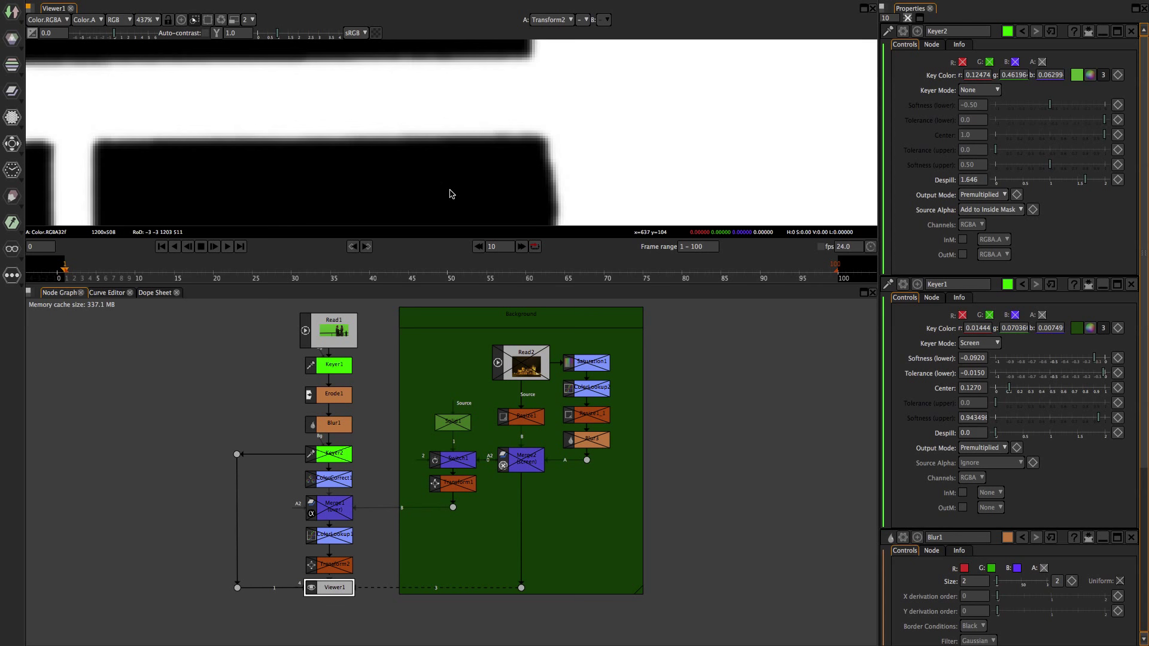
# Re-enable Keyer2 and review the despilled railing edges and the whole couple.
pyautogui.click(335, 460)
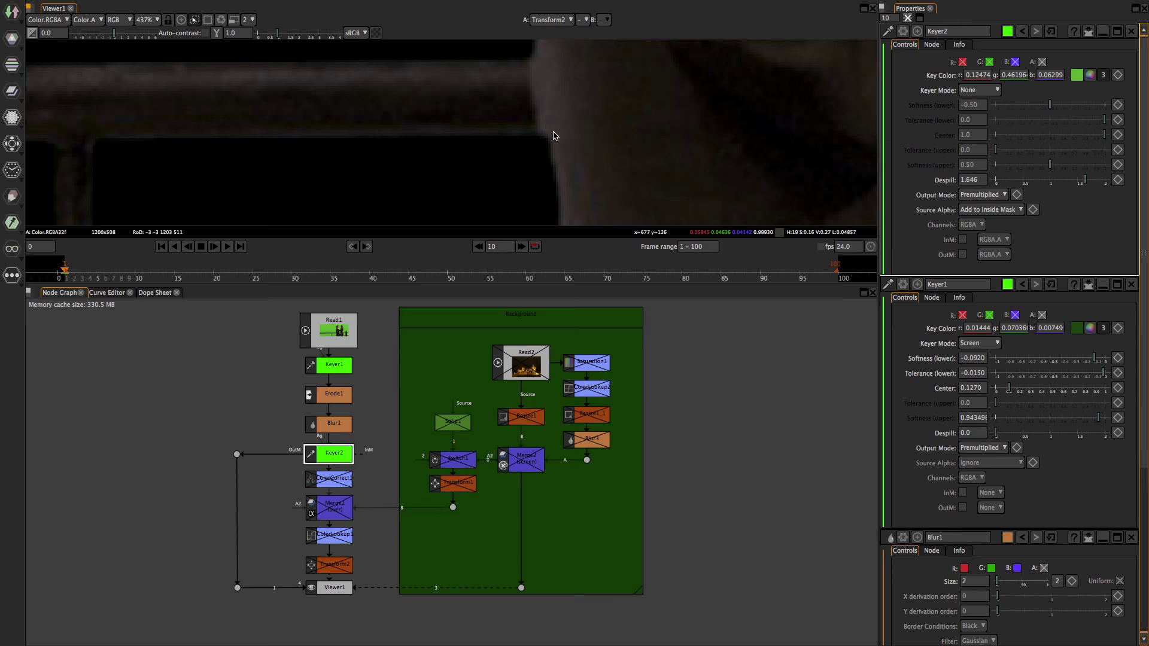
pyautogui.scroll(-10, 472, 165)
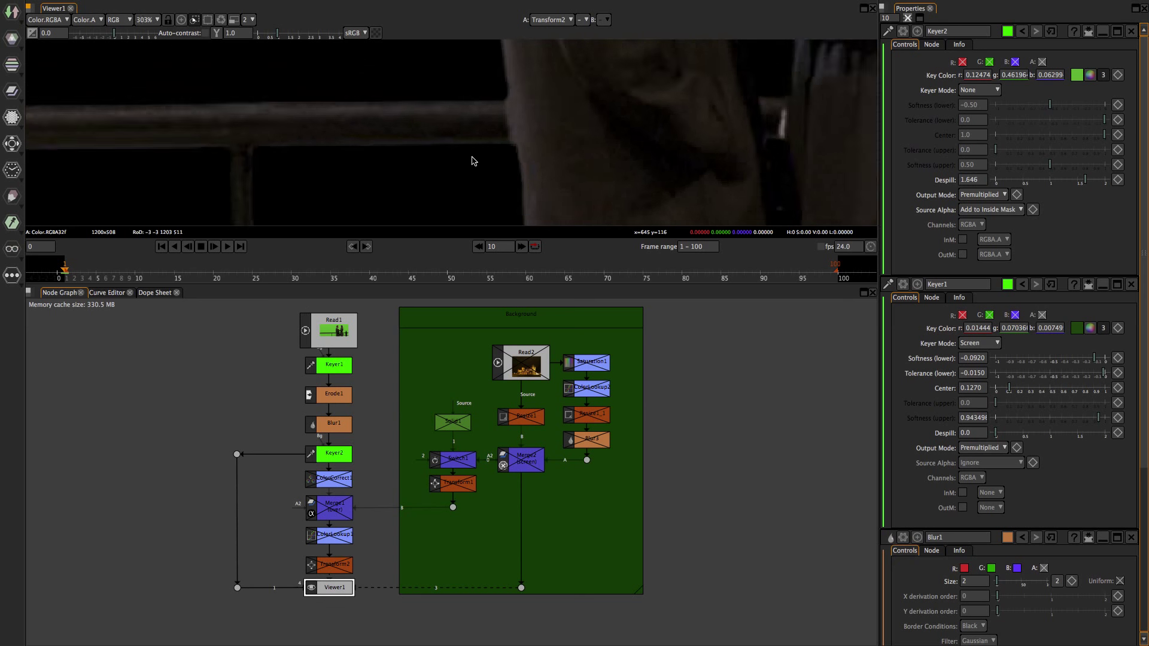
pyautogui.moveTo(472, 161); pyautogui.dragTo(494, 168)
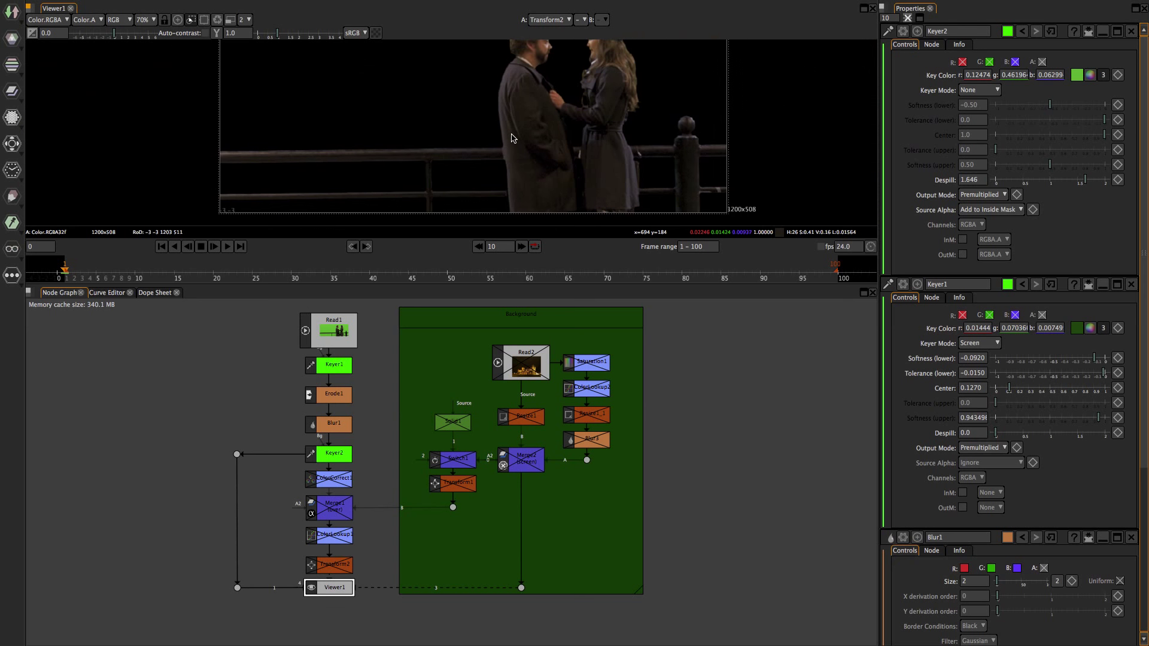
# Enable ColorCorrect1 and toggle it to compare the couple's colour with and without the correction.
pyautogui.click(332, 475)
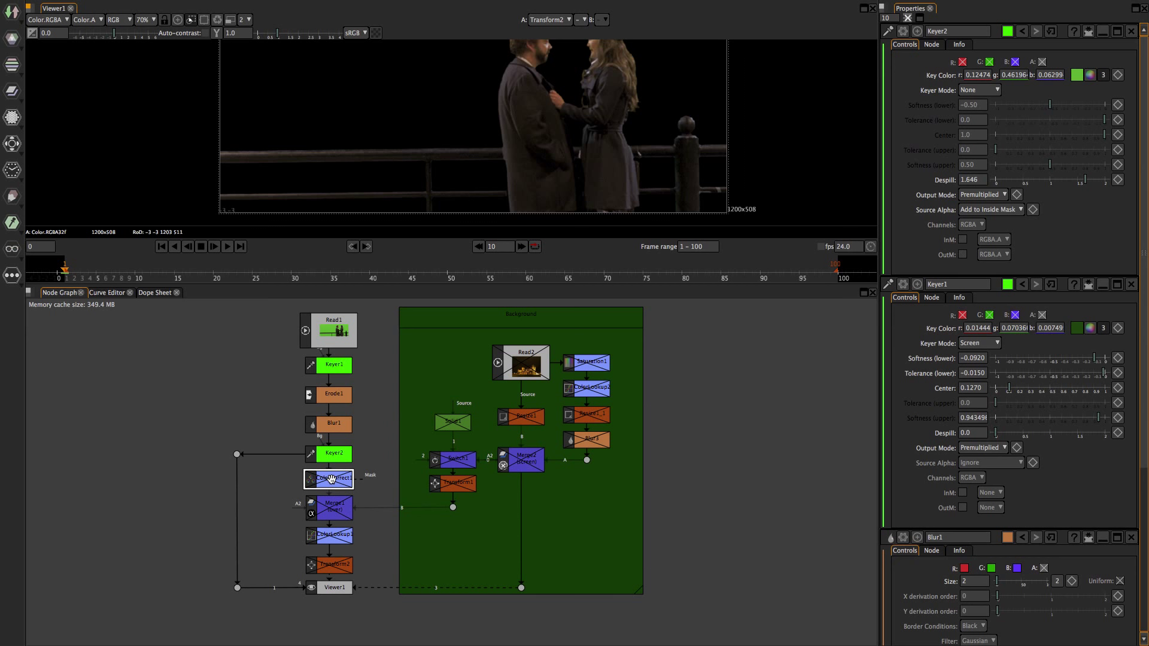
pyautogui.press('d')
pyautogui.press('d')
pyautogui.press('d')
pyautogui.click(458, 195)
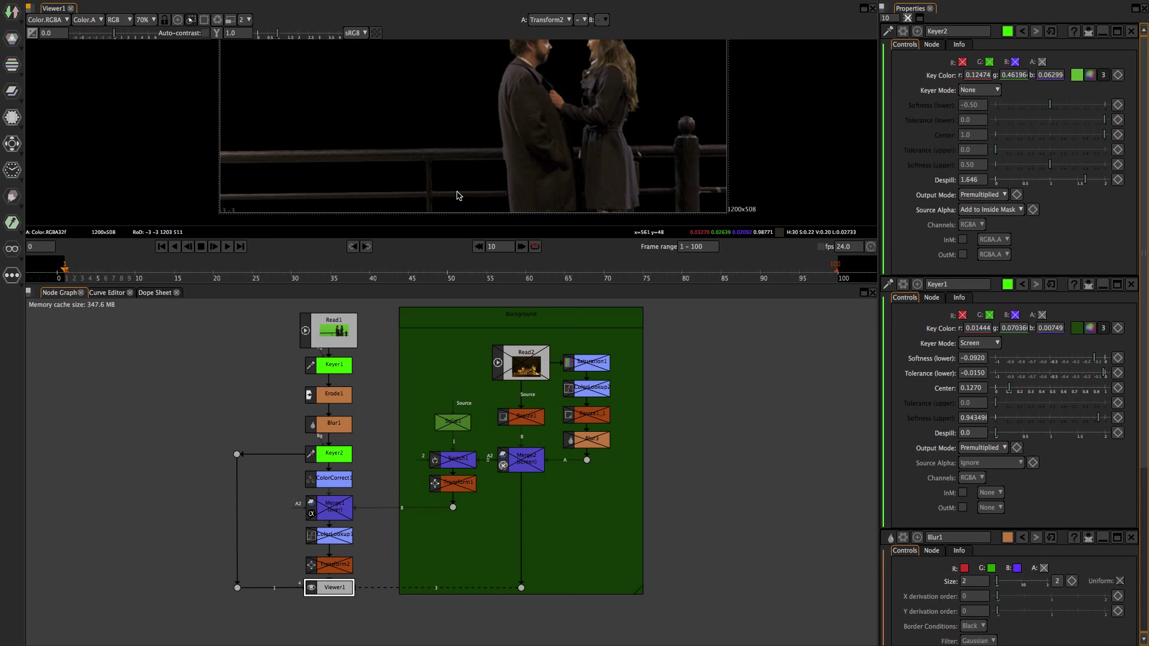
# Open ColorCorrect1's settings, show the Master controls instead of Highlights, and disable the node.
pyautogui.doubleClick(334, 482)
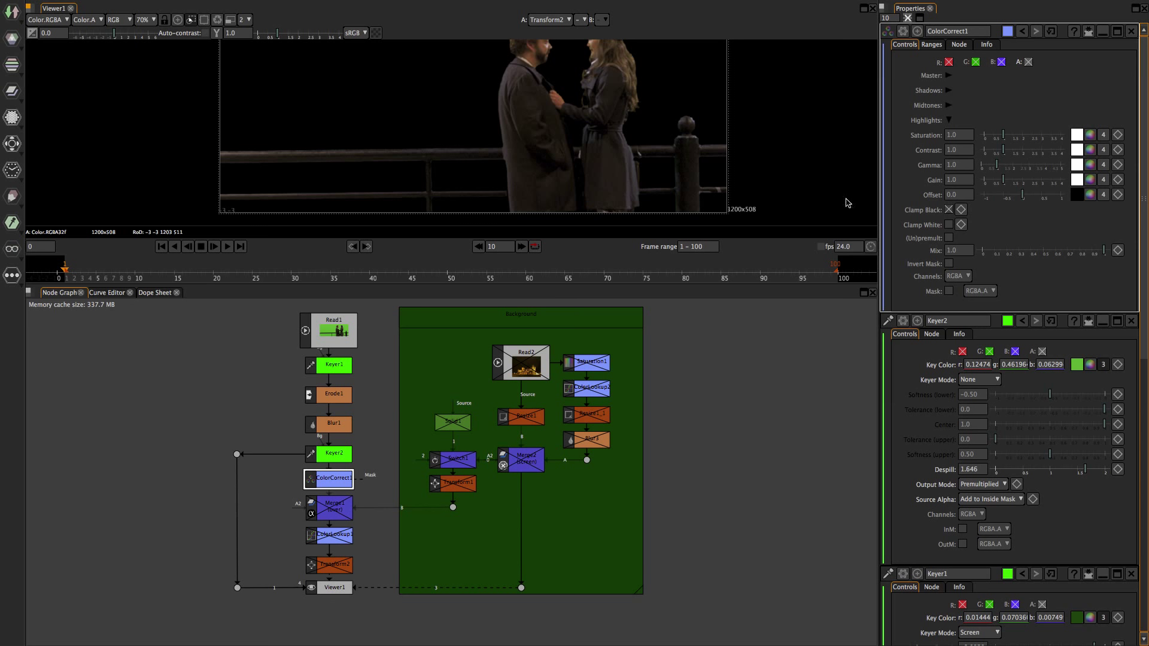
pyautogui.click(948, 121)
pyautogui.click(949, 76)
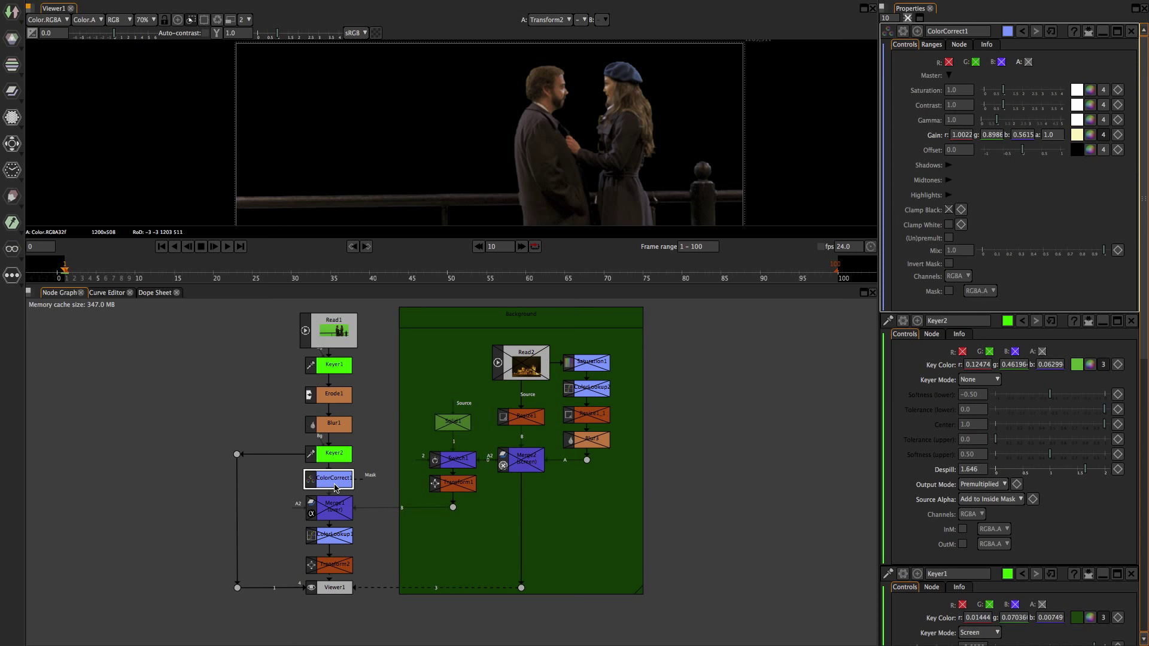
pyautogui.press('d')
# Enable Merge1 together with the Read2 clip, the screen-mode merge and Switch1 in the background group.
pyautogui.click(336, 515)
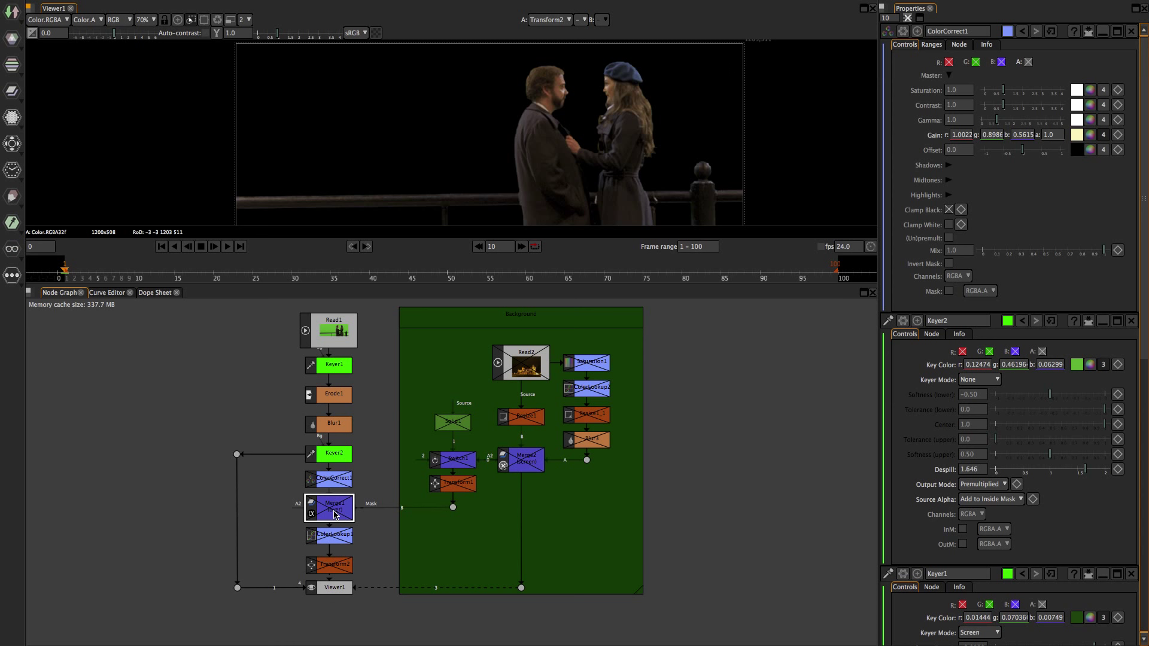
pyautogui.press('d')
pyautogui.click(533, 370)
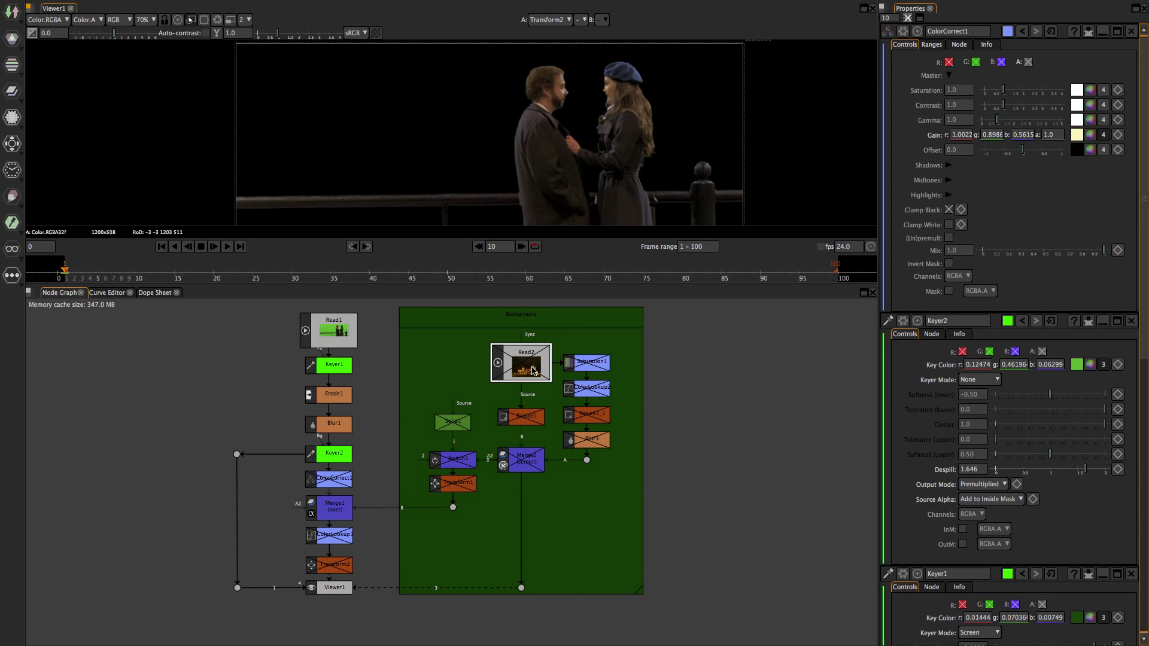
pyautogui.press('d')
pyautogui.click(545, 200)
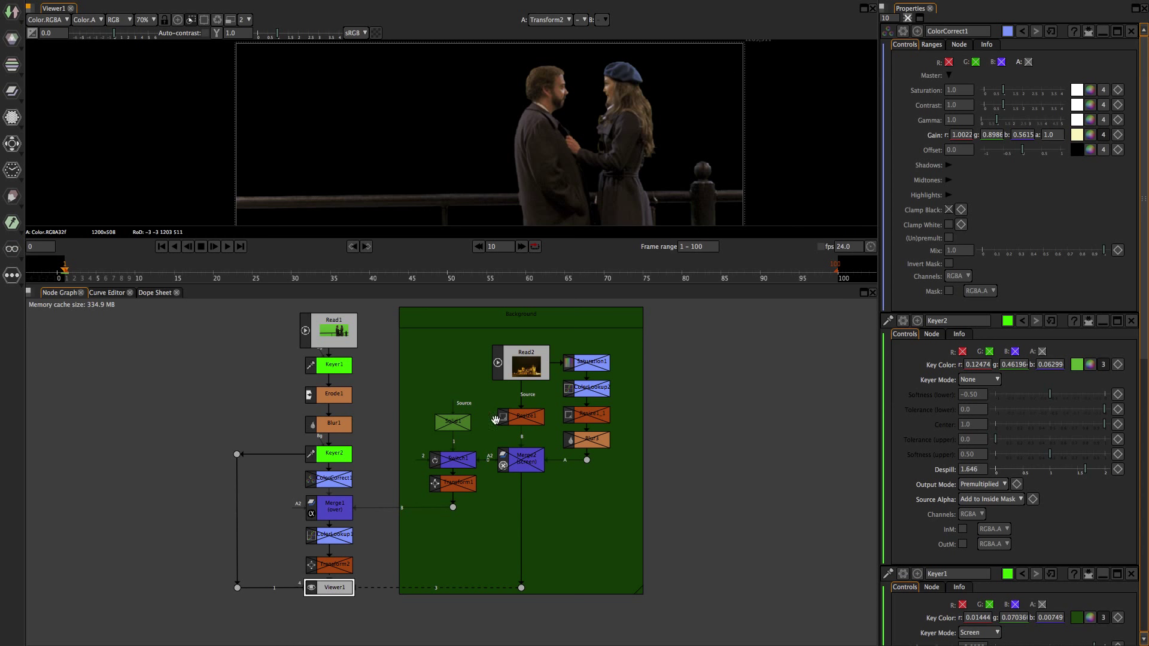
pyautogui.click(520, 464)
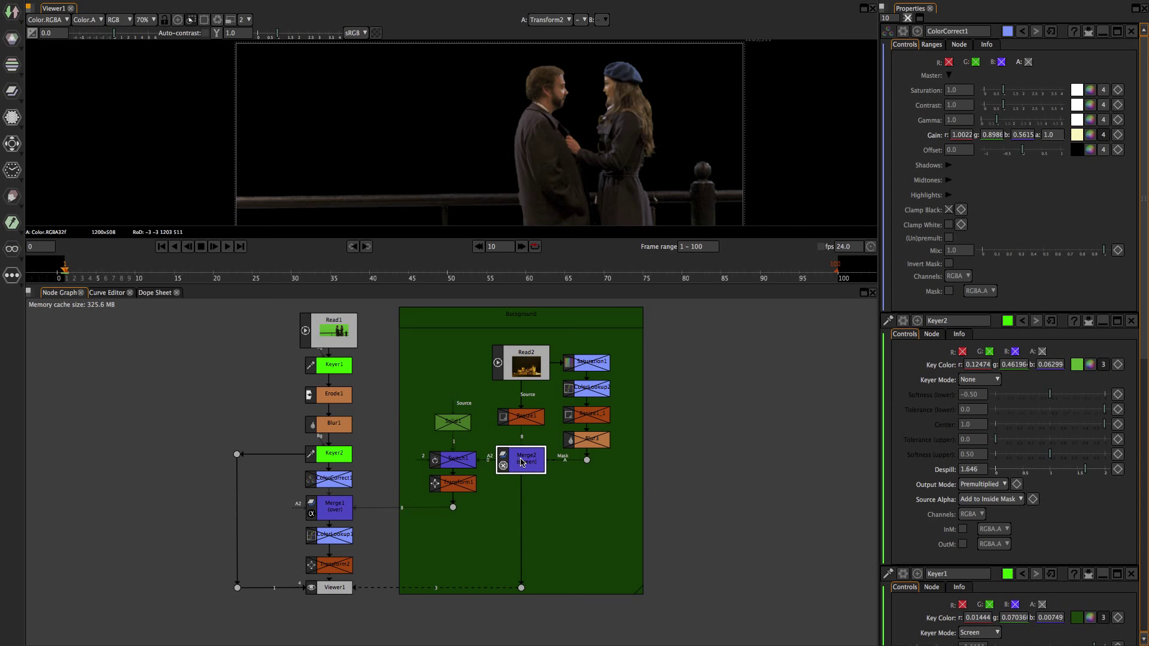
pyautogui.click(453, 460)
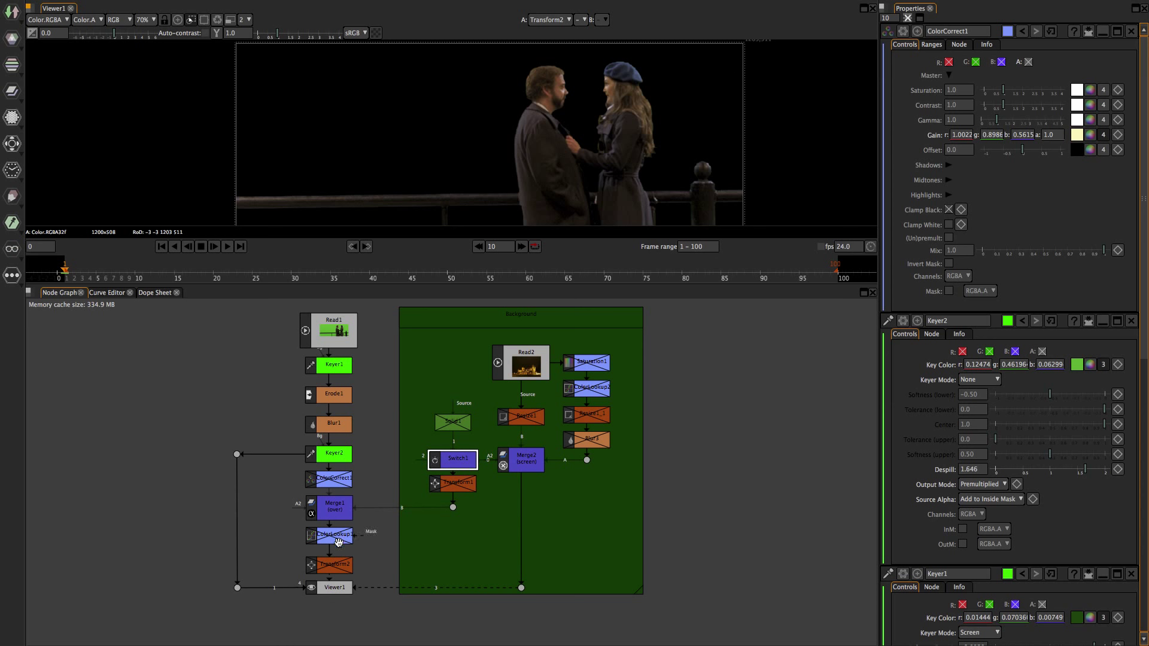
# Enable Resize1 in the background group and view the couple composited over the resized background.
pyautogui.click(527, 99)
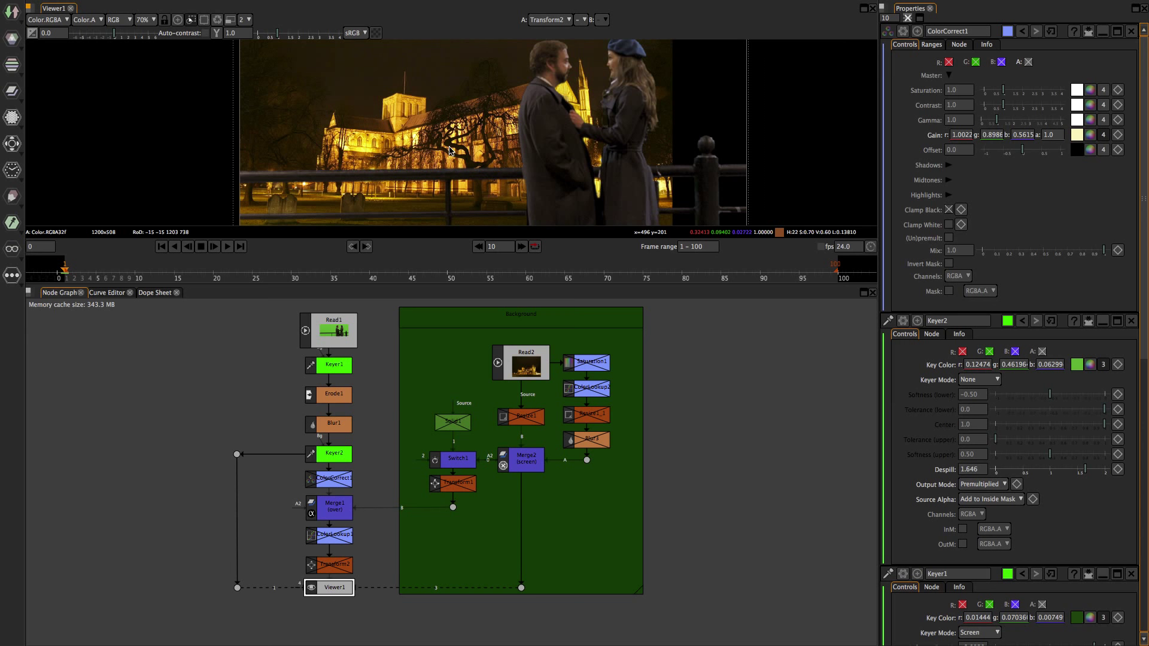
pyautogui.scroll(-2, 455, 154)
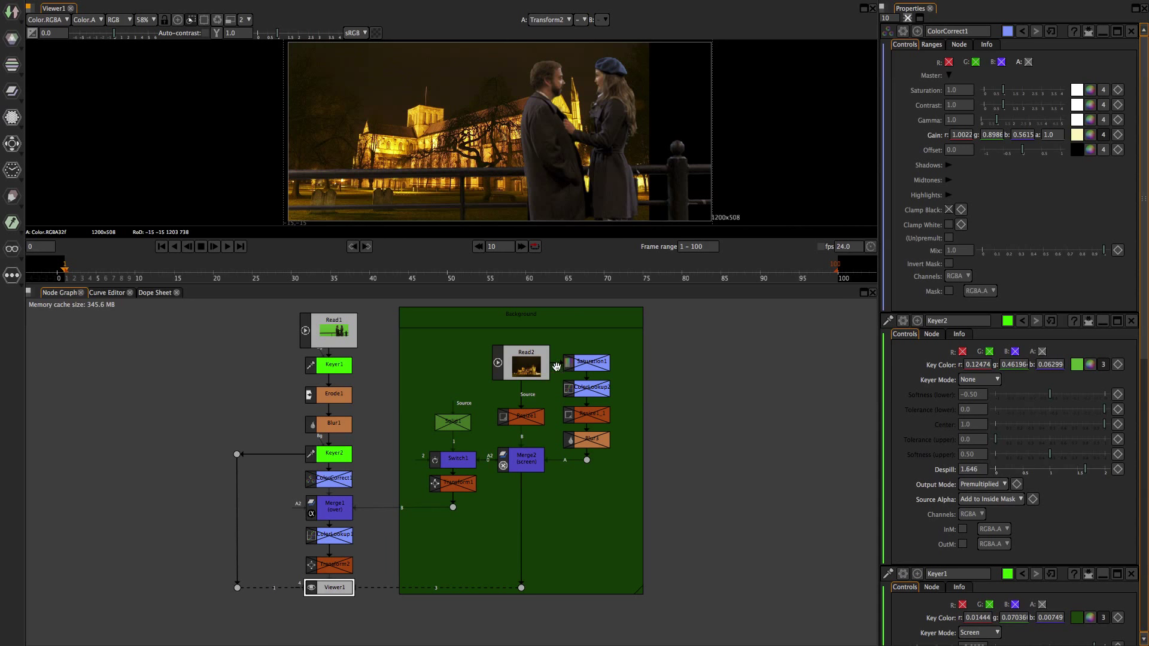
pyautogui.scroll(-3, 494, 113)
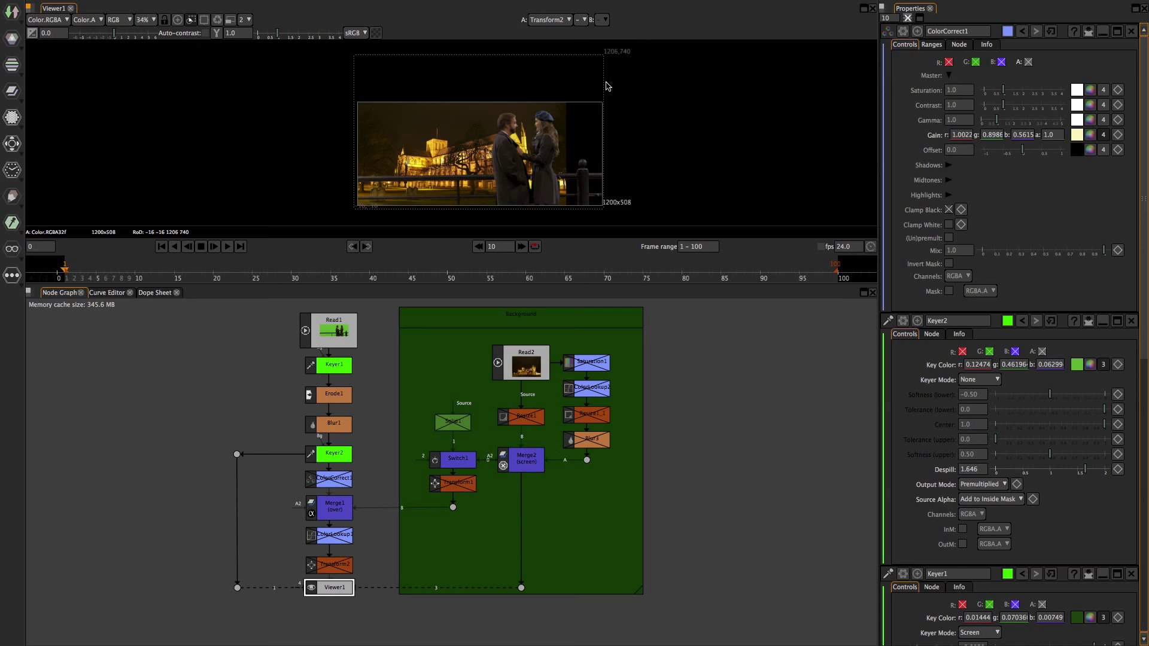
pyautogui.click(525, 424)
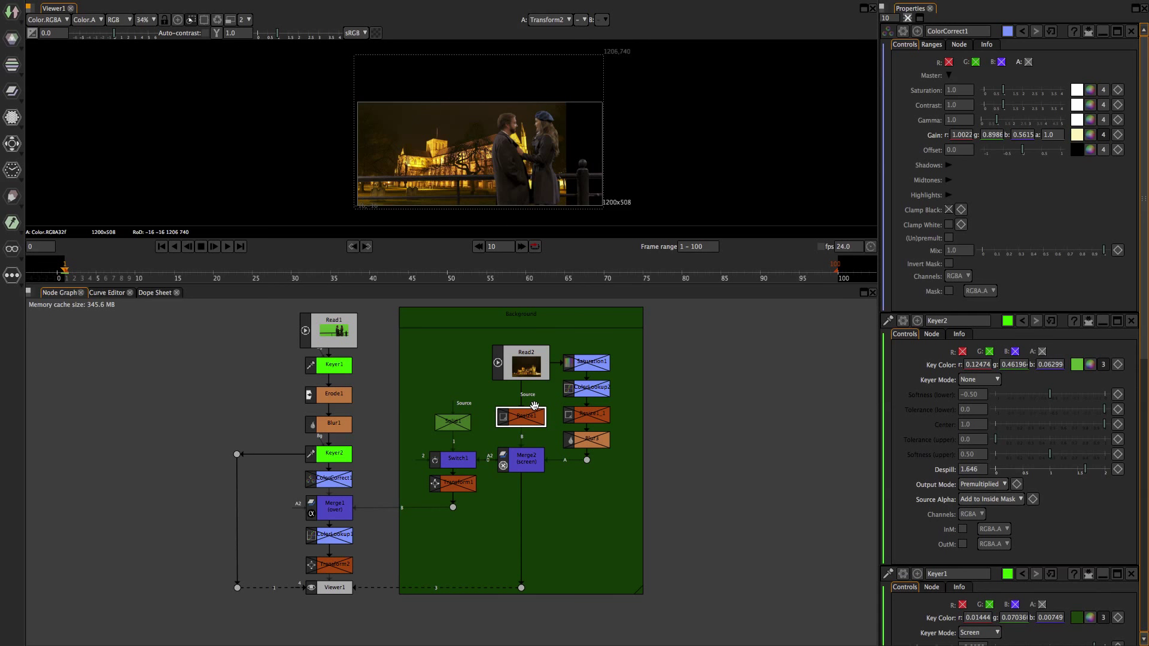
pyautogui.press('d')
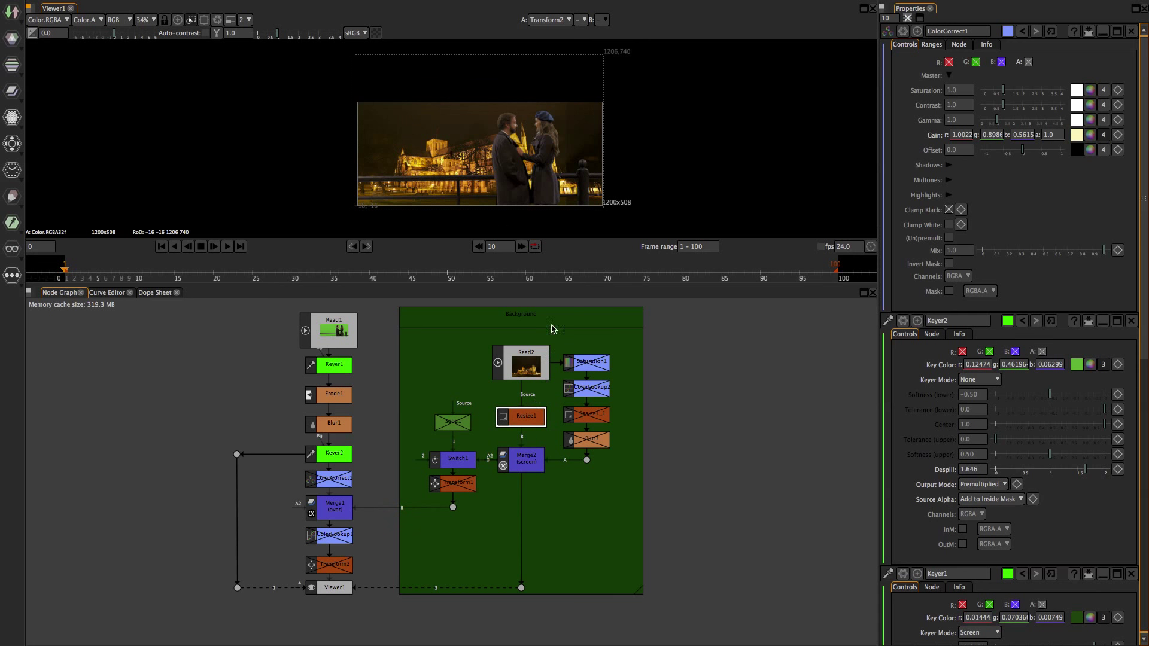
pyautogui.click(542, 156)
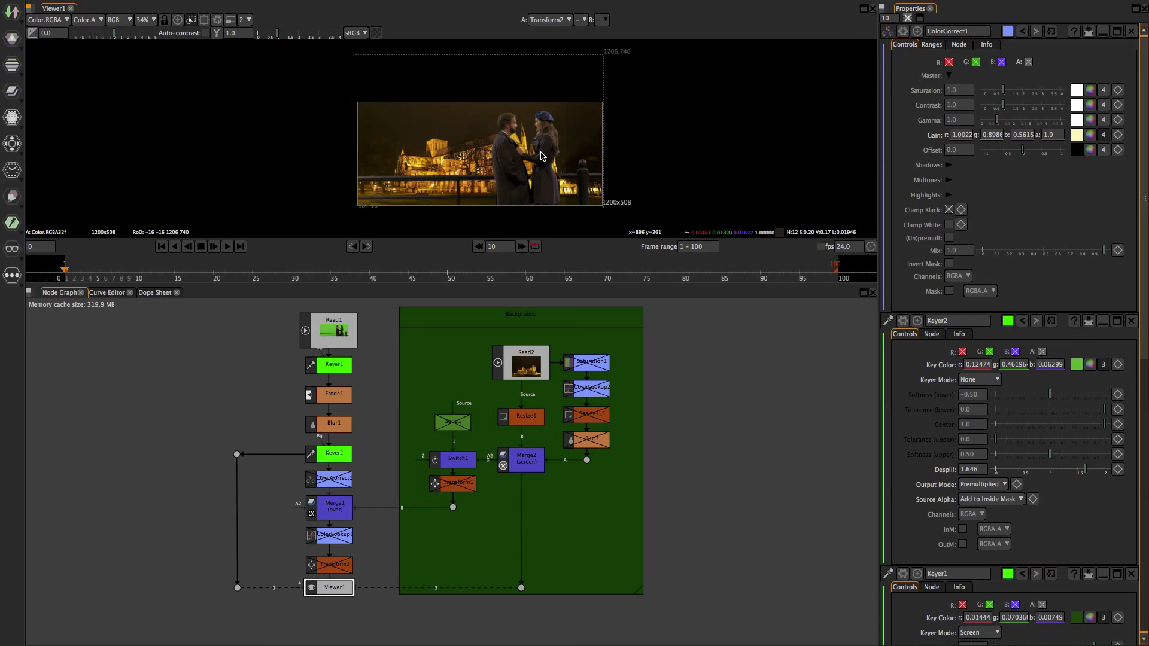
# Toggle Merge2 off and on to compare the background with and without the screen merge.
pyautogui.click(526, 461)
pyautogui.press('d')
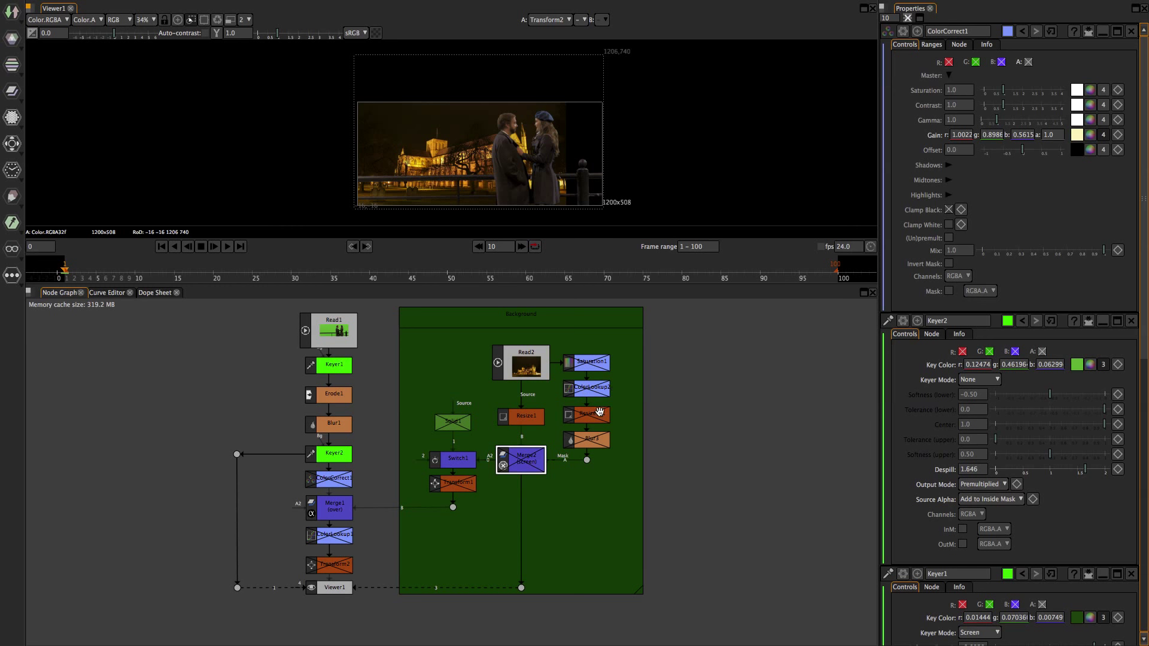
pyautogui.press('d')
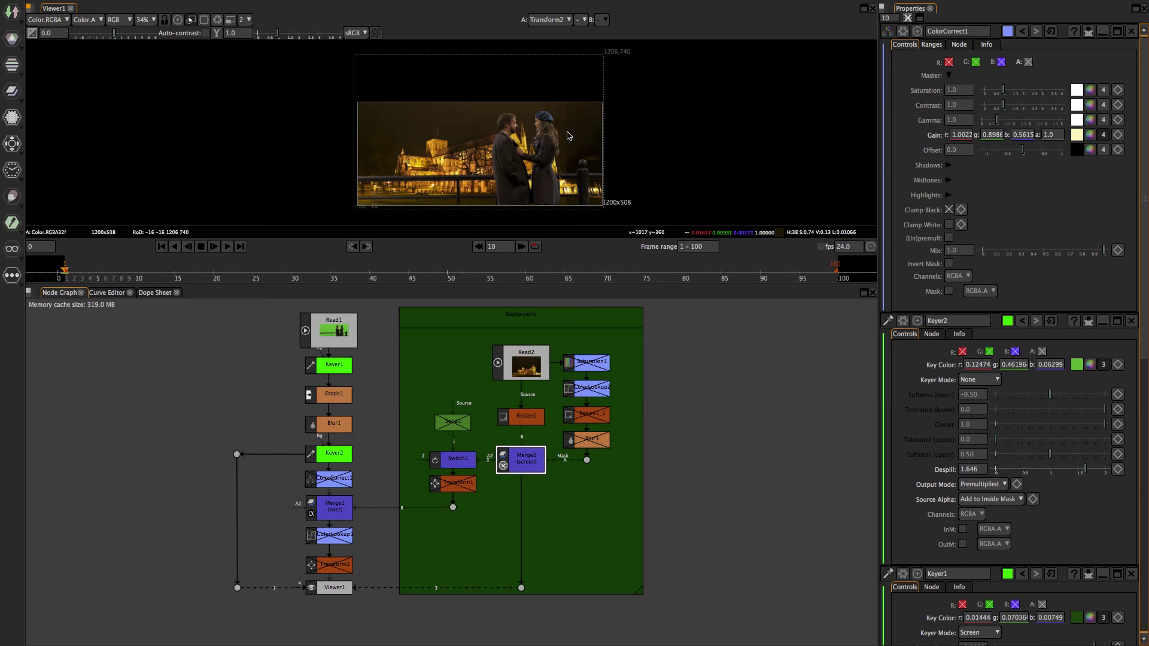
# Enable Saturation1, ColorLookup2, Resize1_1 and Blur3 in the branch feeding the background's screen merge.
pyautogui.scroll(5, 563, 134)
pyautogui.scroll(2, 568, 136)
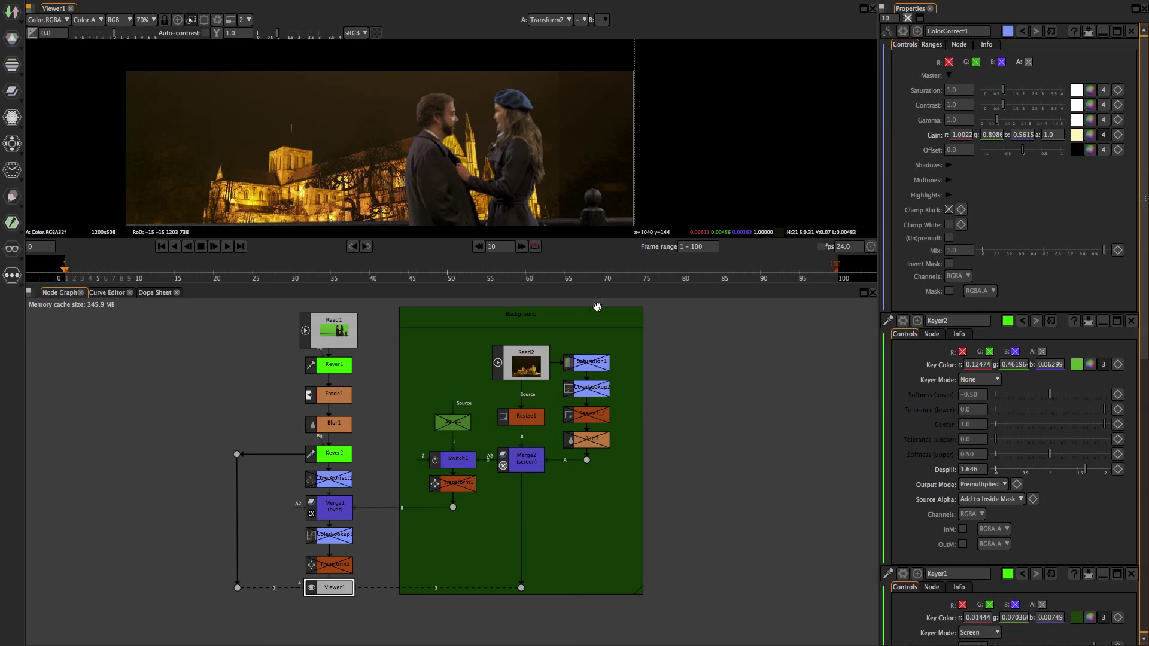
pyautogui.click(587, 364)
pyautogui.press('d')
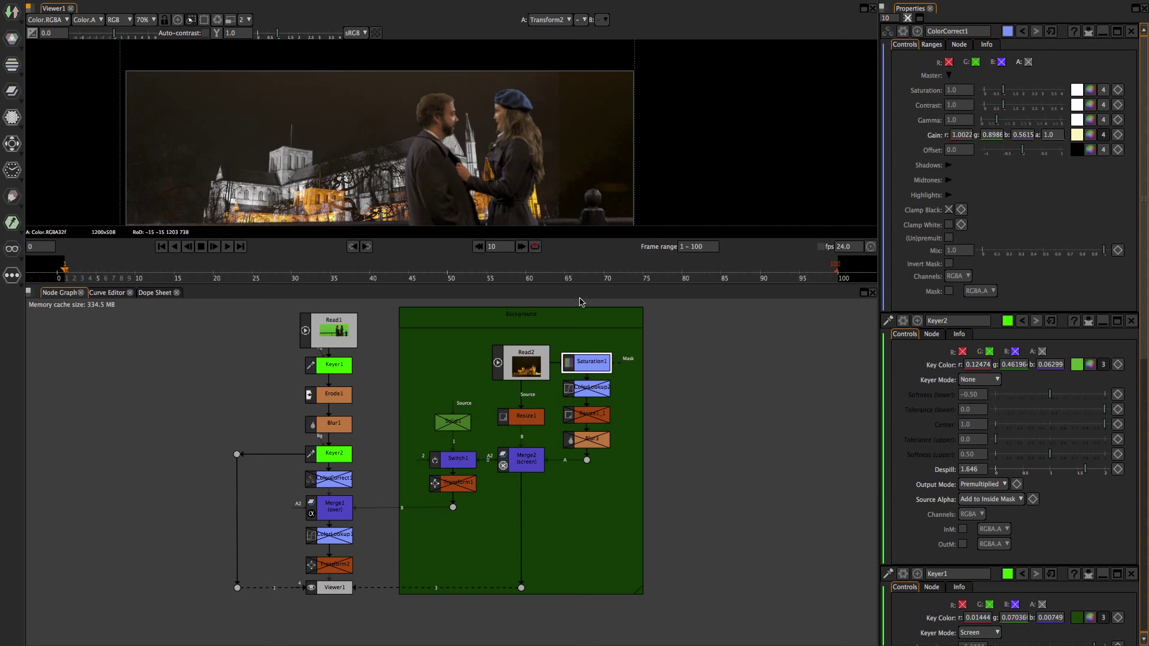
pyautogui.click(590, 390)
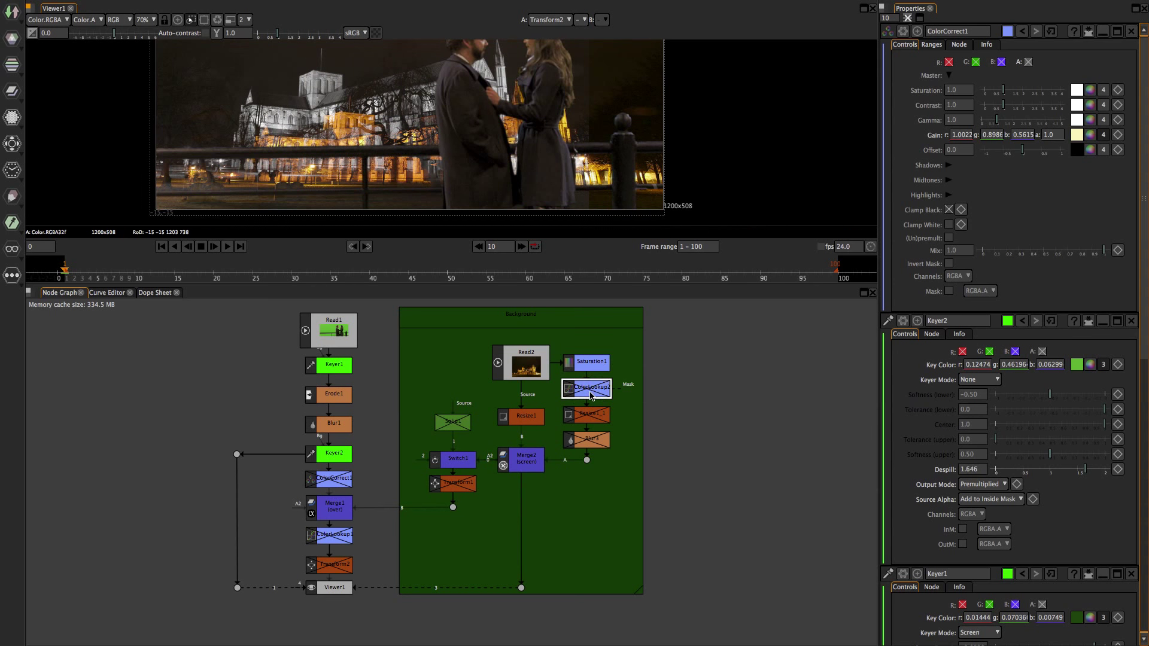
pyautogui.press('d')
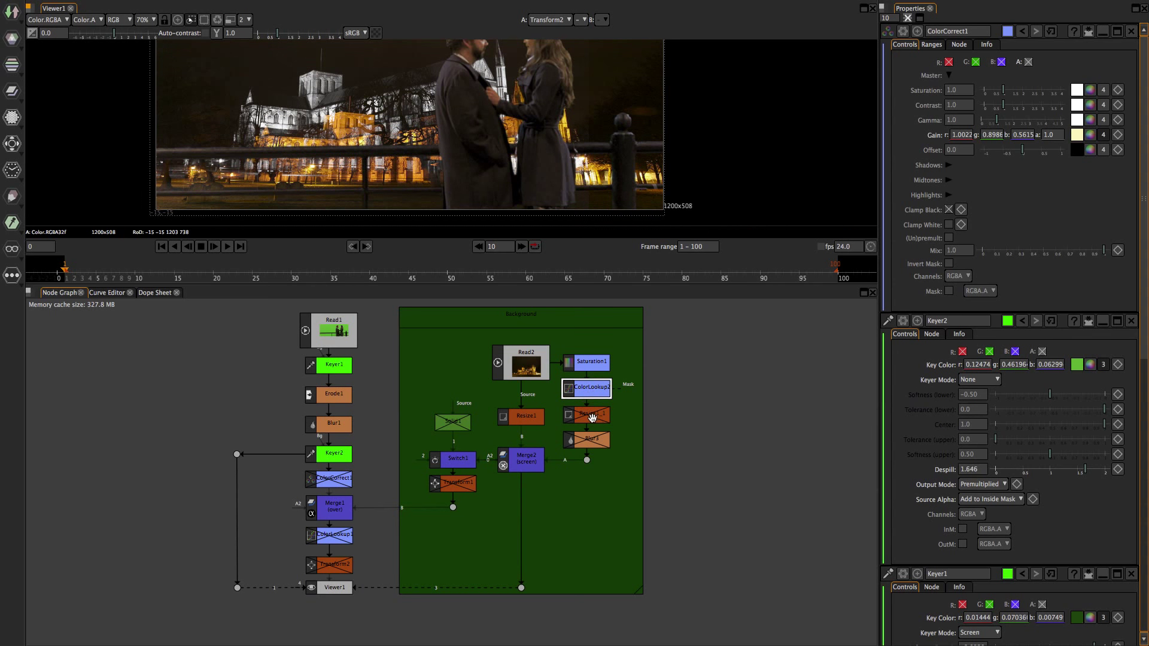
pyautogui.click(594, 420)
pyautogui.press('d')
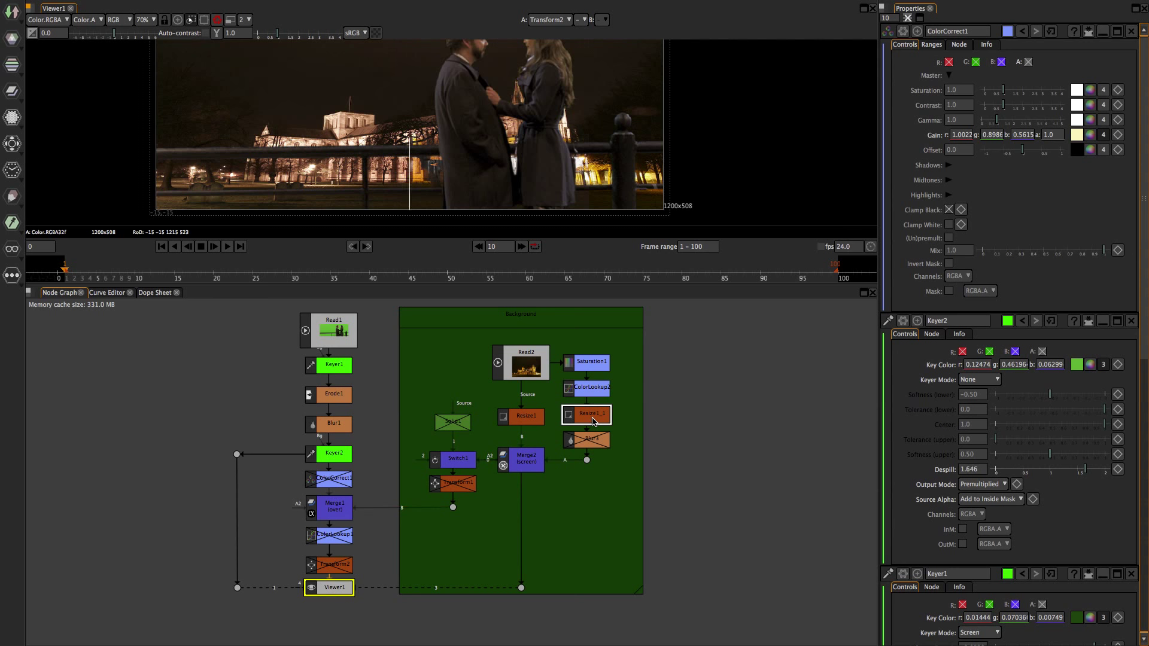
pyautogui.click(597, 446)
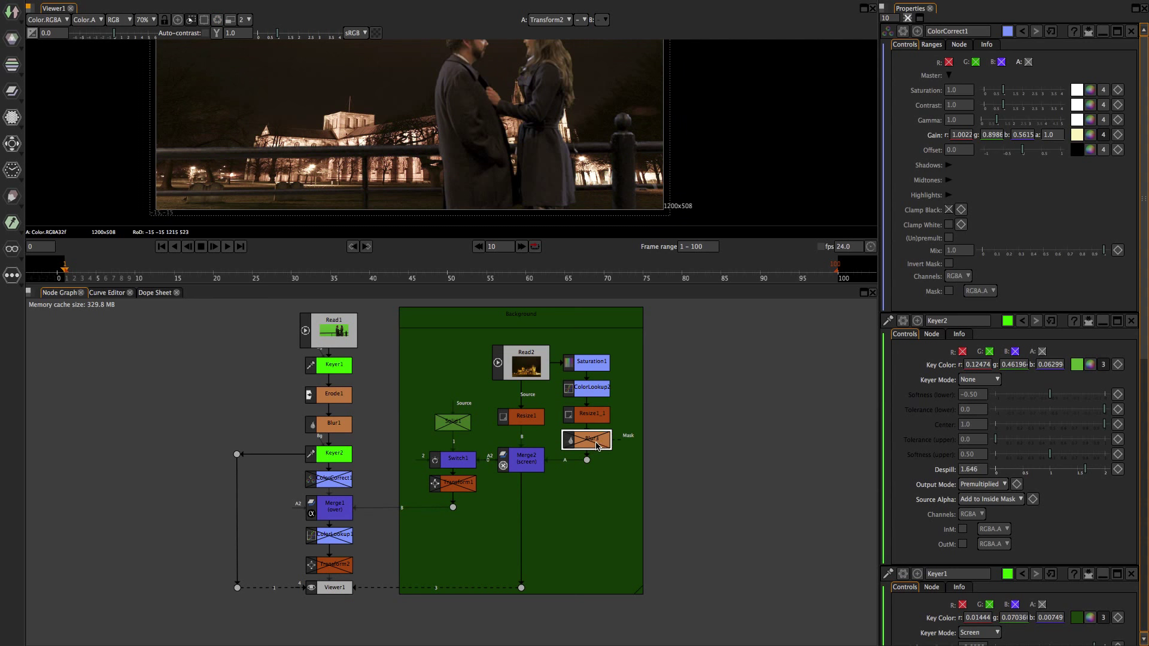
pyautogui.press('d')
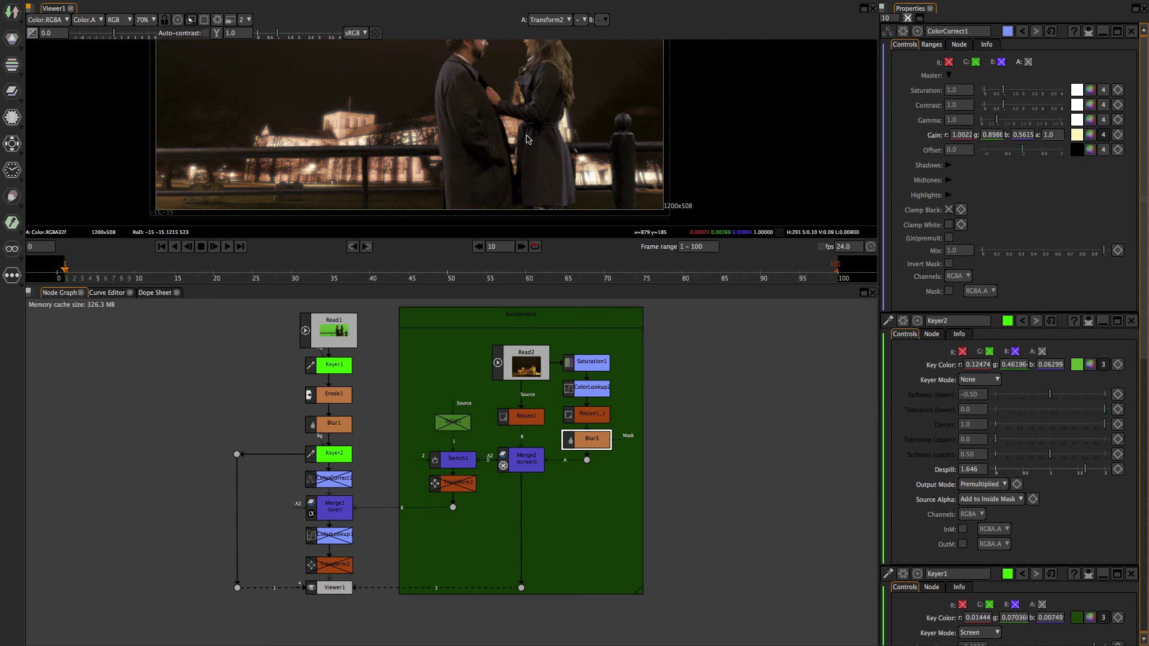
# Switch the viewer to input 3 to show the background group's output without the couple.
pyautogui.scroll(-3, 521, 128)
pyautogui.scroll(-2, 512, 124)
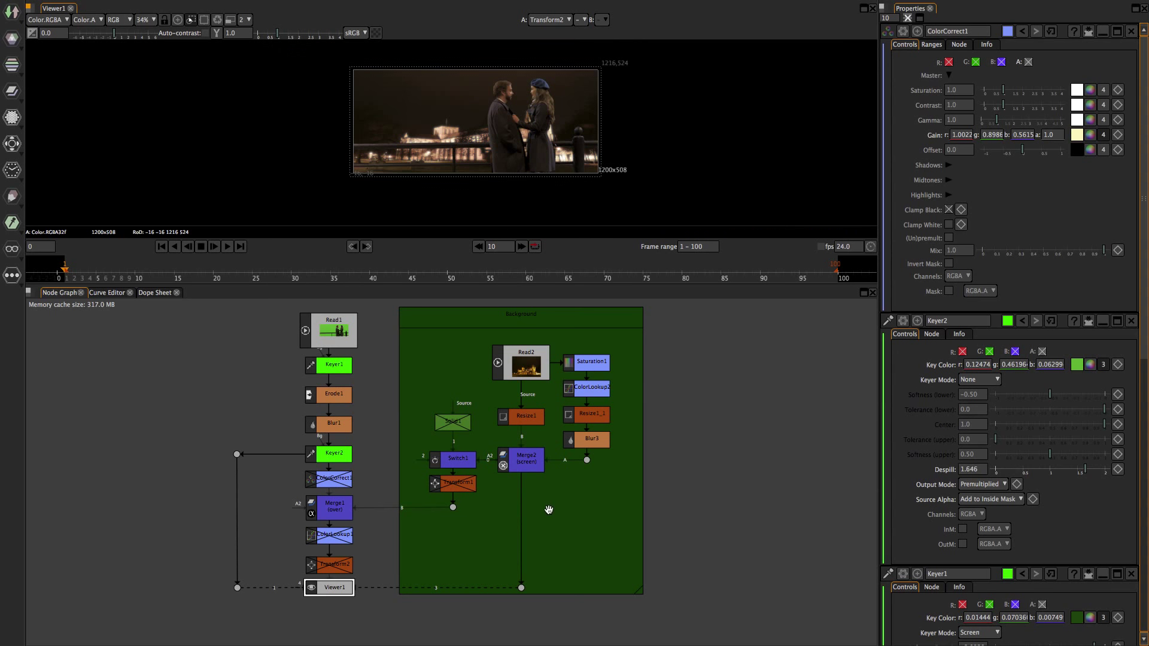
pyautogui.moveTo(542, 523); pyautogui.dragTo(543, 482)
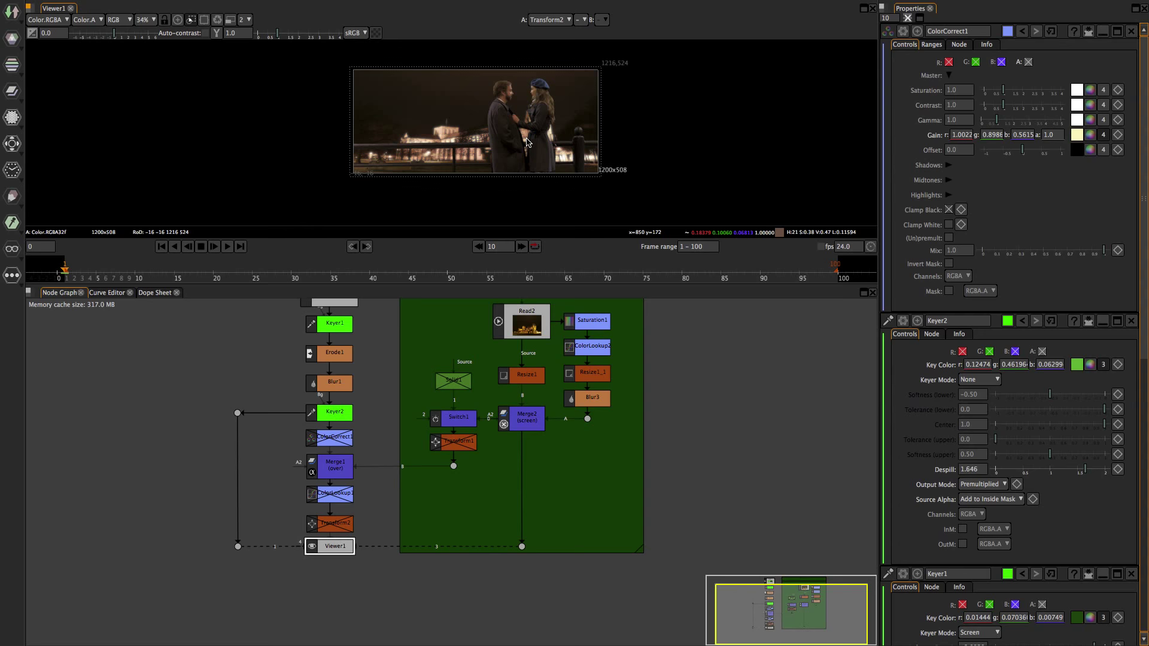
pyautogui.press('3')
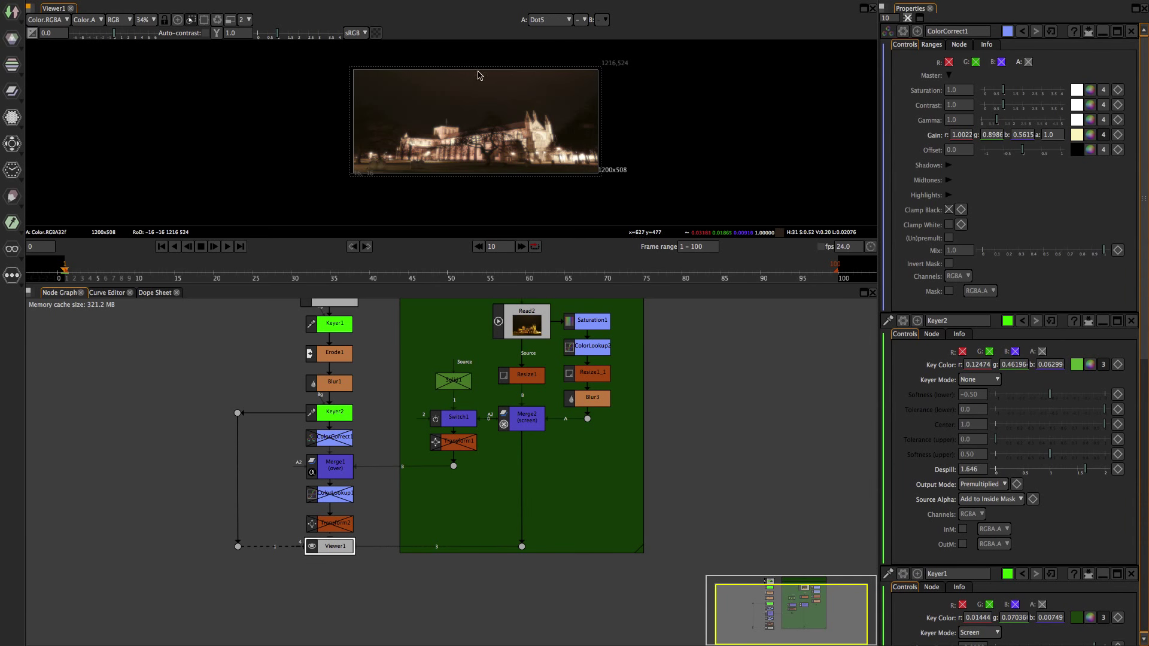
pyautogui.scroll(5, 501, 137)
pyautogui.scroll(-3, 501, 136)
# Disable Saturation1, ColorLookup2, Resize1_1 and Blur3 in the background's glow branch.
pyautogui.click(605, 333)
pyautogui.press('d')
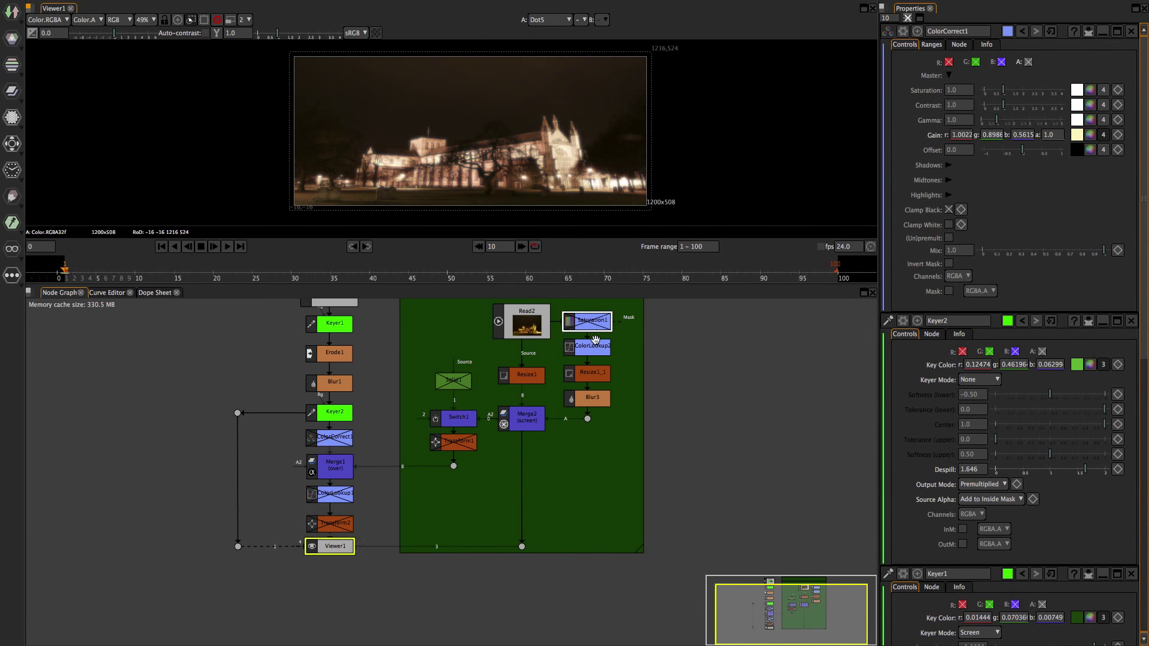
pyautogui.click(589, 347)
pyautogui.press('d')
pyautogui.click(590, 373)
pyautogui.press('d')
pyautogui.click(572, 402)
pyautogui.press('d')
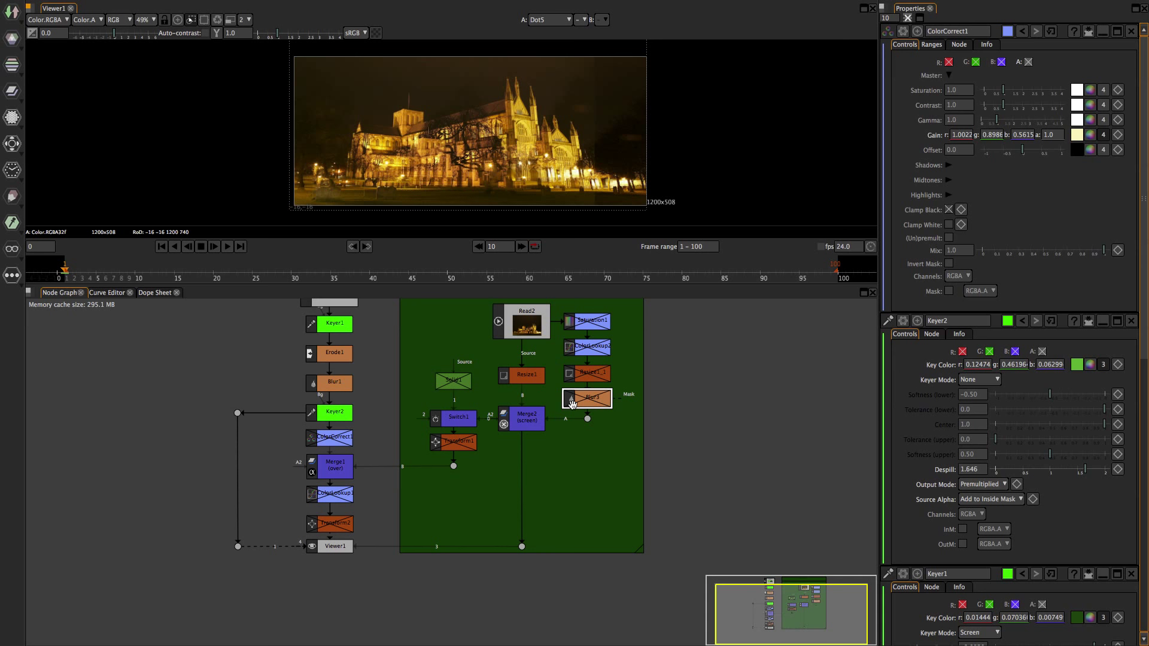
# Toggle Resize1 off and on to compare the background's original and resized framing.
pyautogui.click(527, 375)
pyautogui.press('d')
pyautogui.click(537, 116)
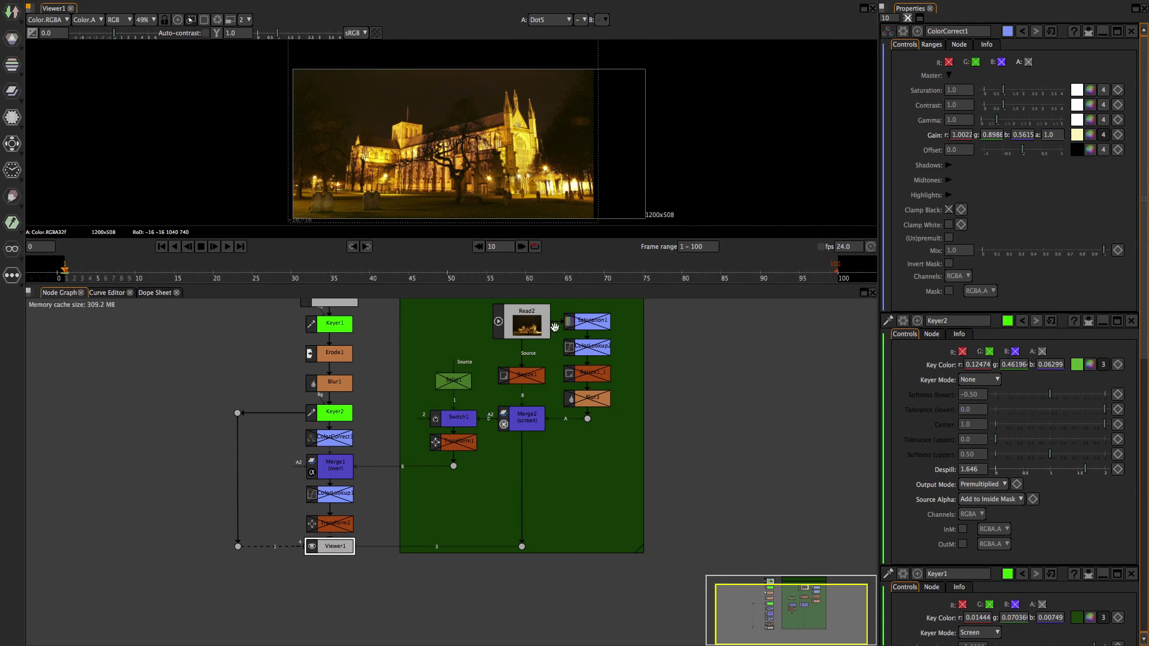
pyautogui.click(527, 375)
pyautogui.press('d')
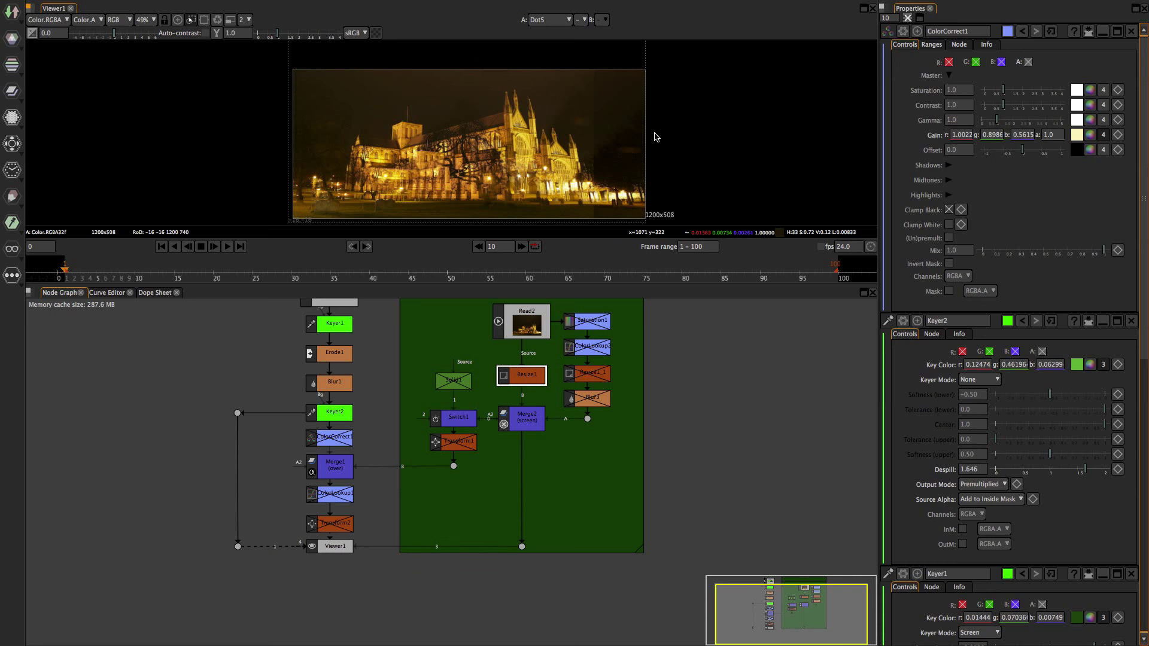
# Enable Resize1_1 so the second branch matches the framing of the main background.
pyautogui.click(593, 372)
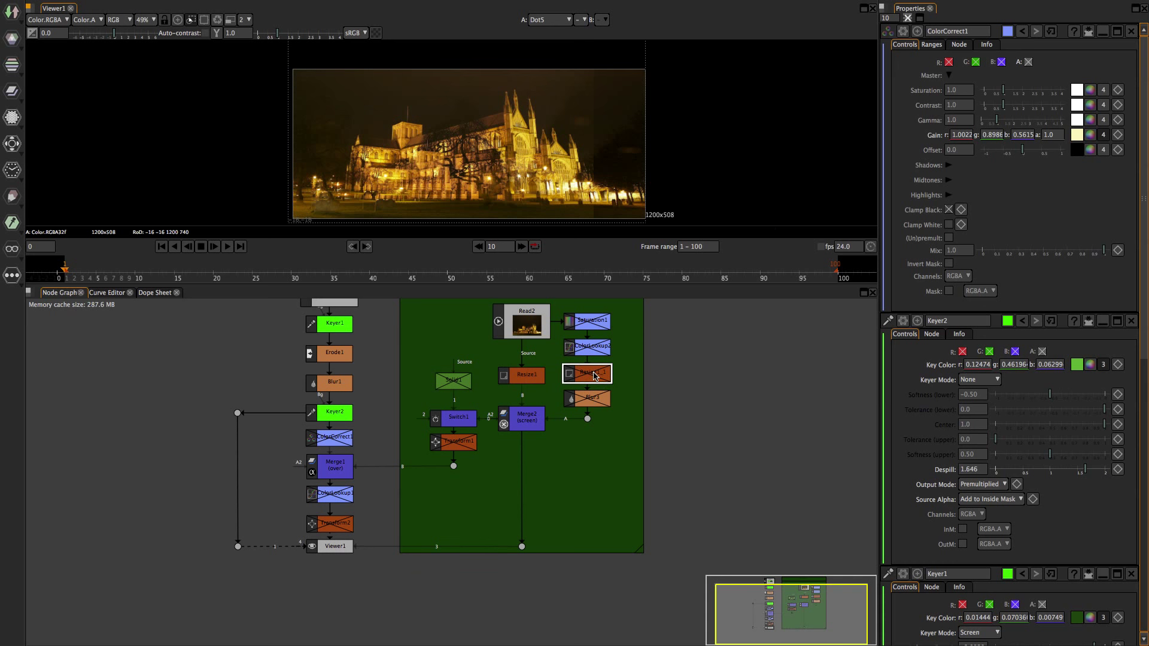
pyautogui.press('d')
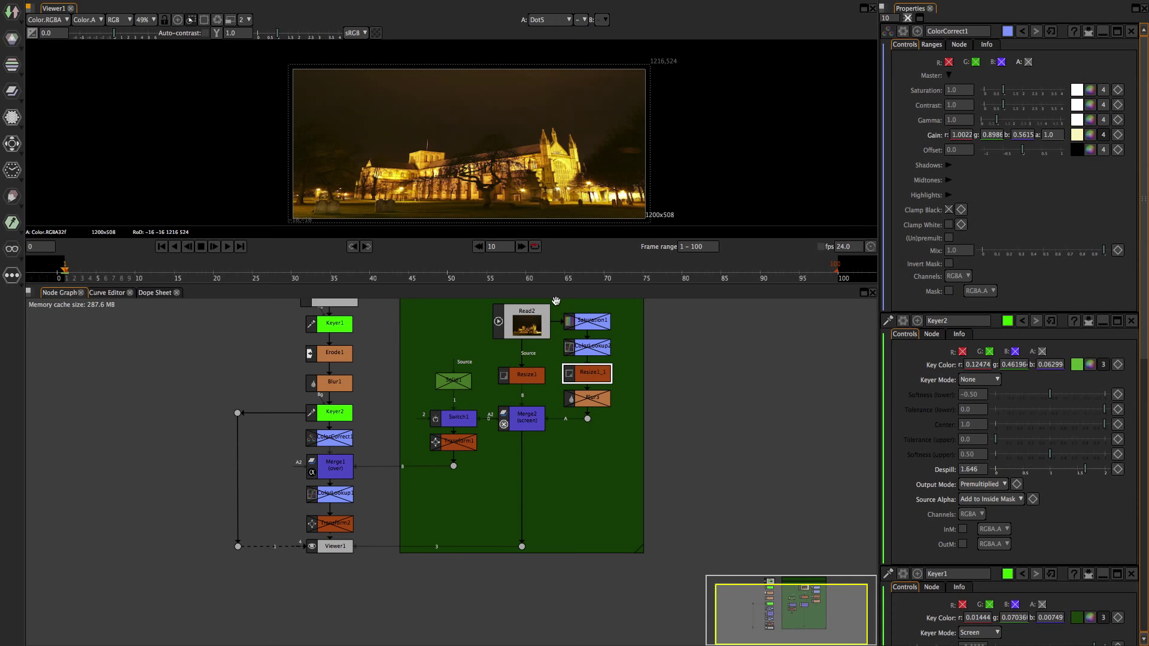
pyautogui.click(518, 377)
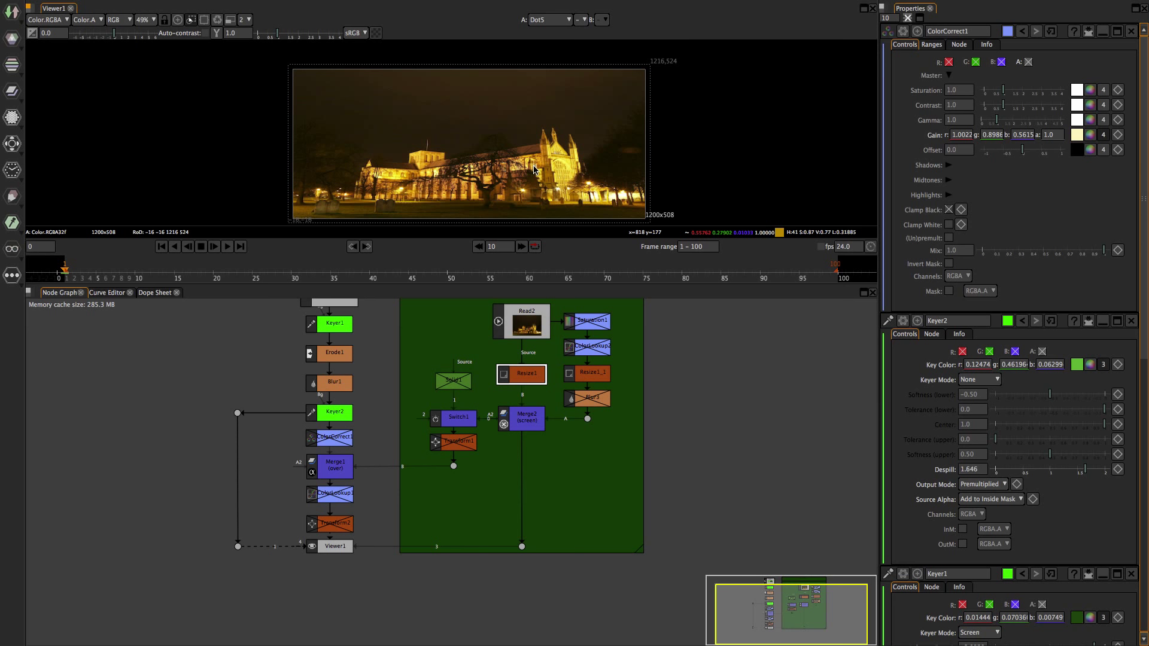
# Enable Saturation1 to desaturate the second background branch and open its settings.
pyautogui.click(593, 322)
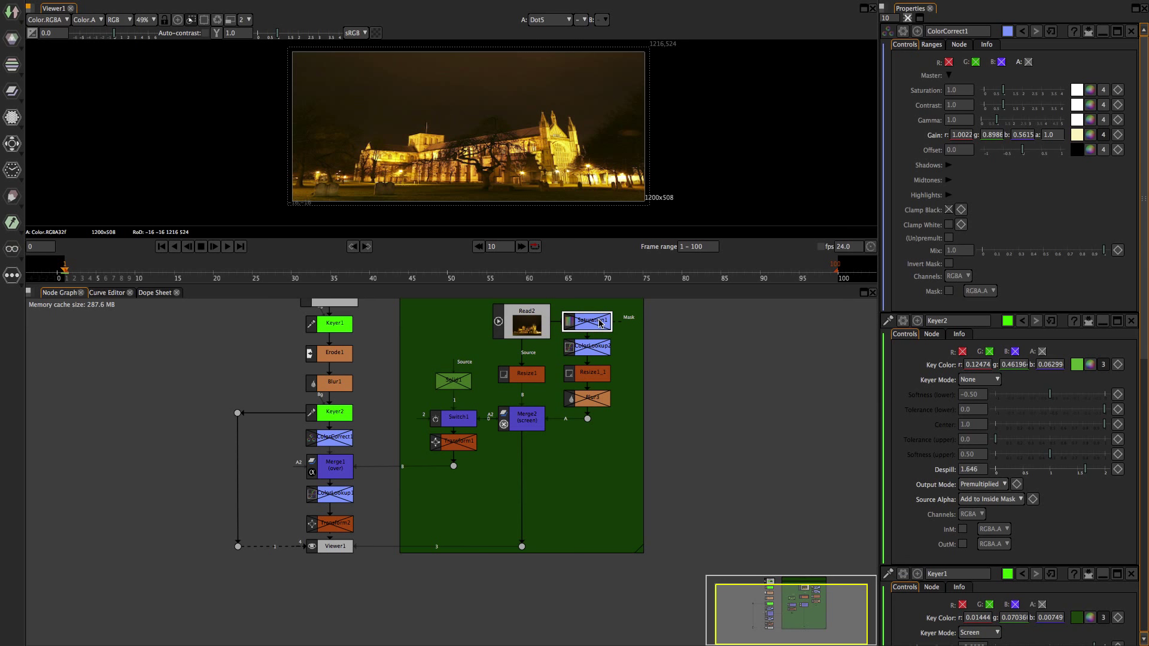
pyautogui.press('d')
pyautogui.doubleClick(593, 321)
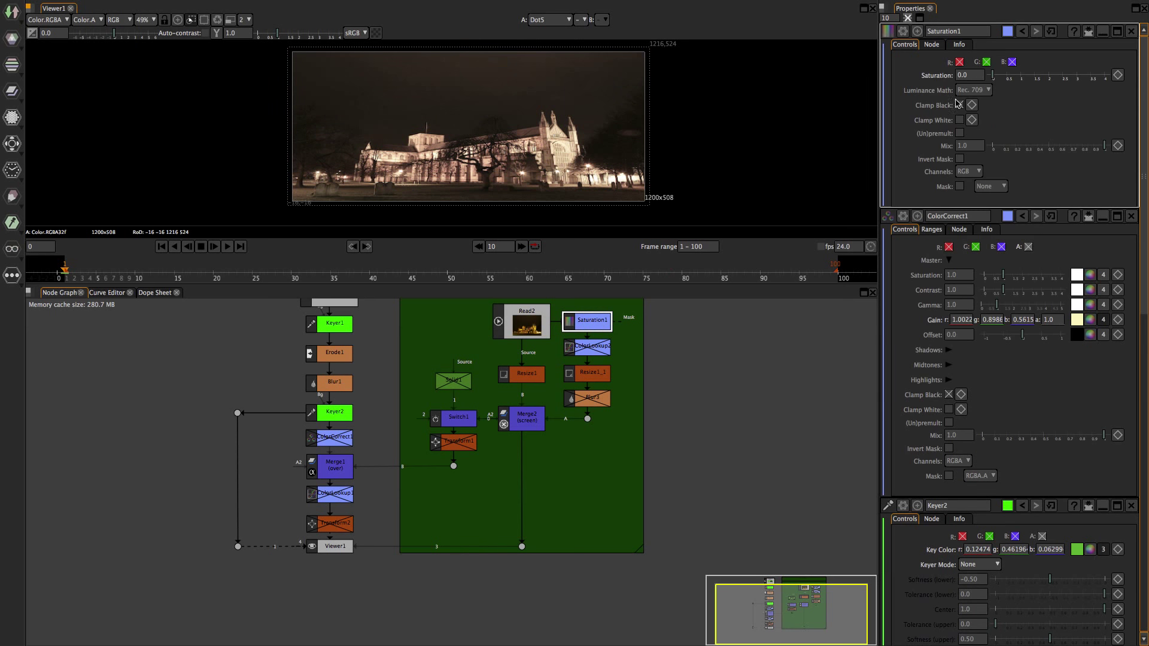
# Compare Saturation1's CCIR 601 and Average luminance math, and set it to Max.
pyautogui.click(976, 91)
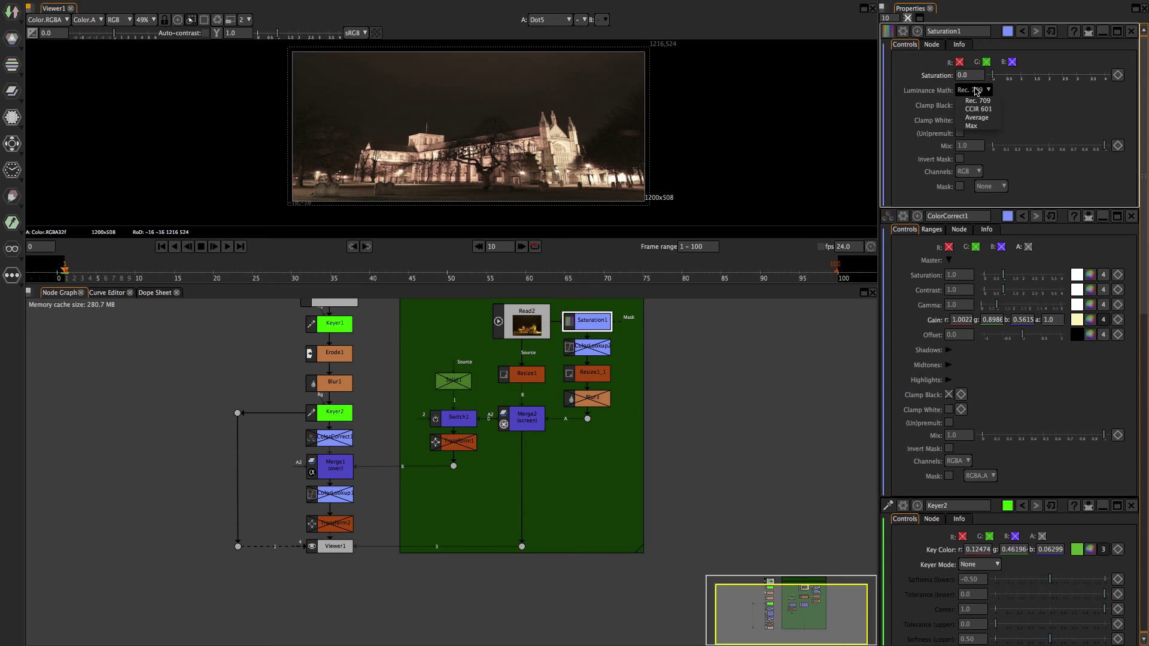
pyautogui.click(979, 109)
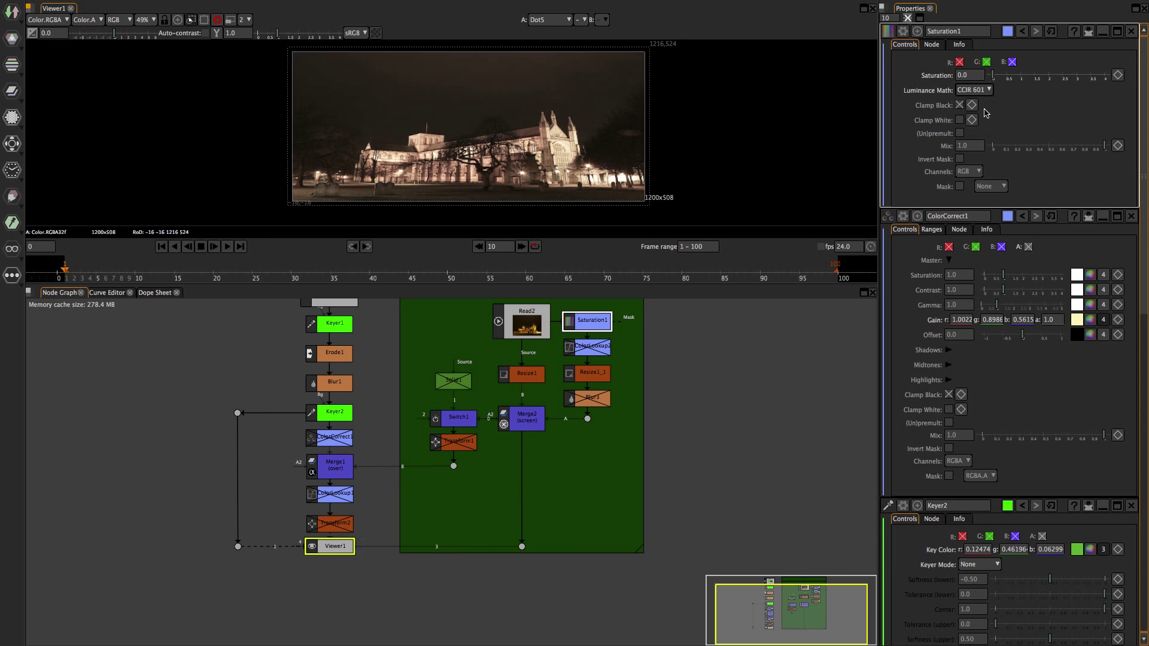
pyautogui.click(977, 90)
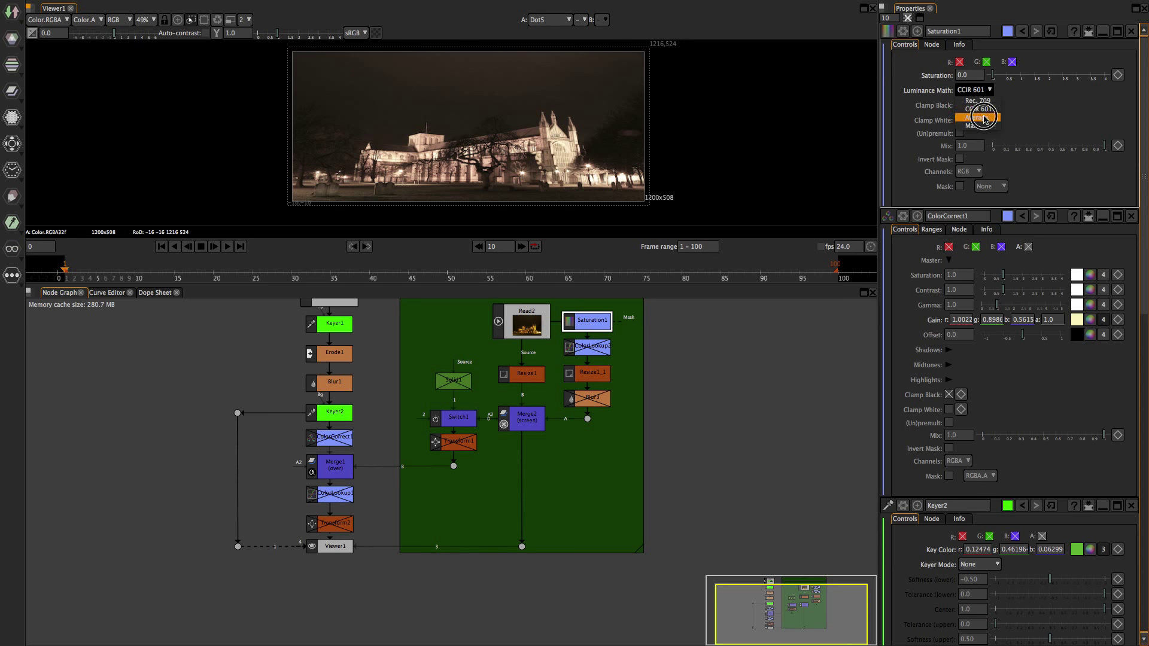
pyautogui.click(981, 105)
pyautogui.click(973, 90)
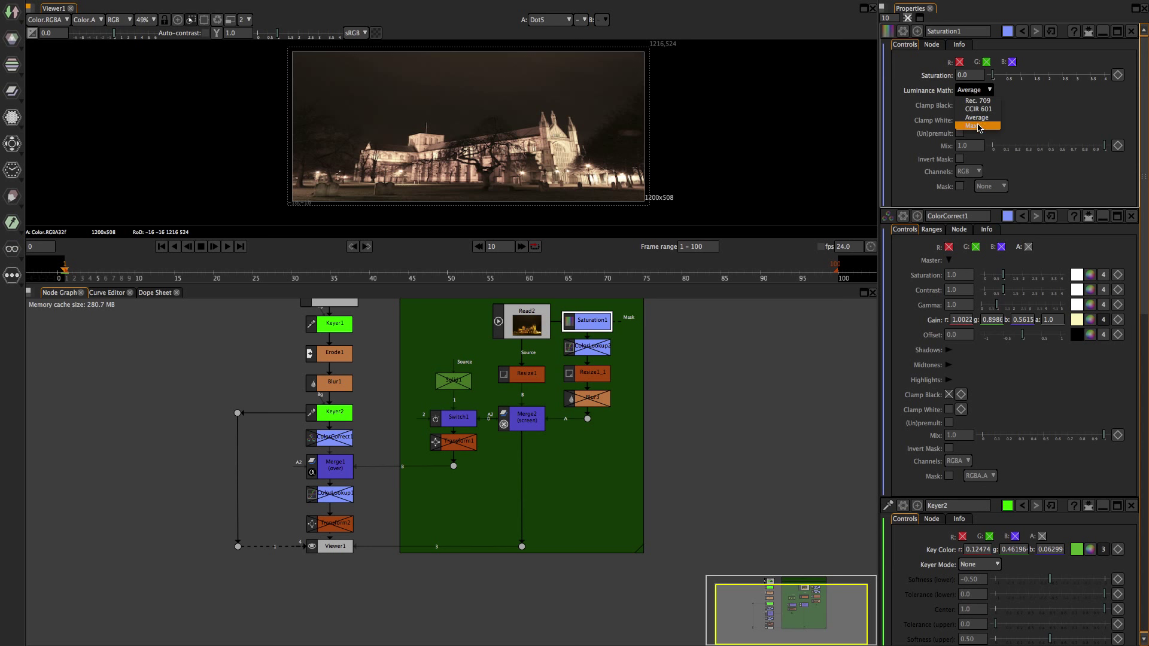
pyautogui.click(975, 119)
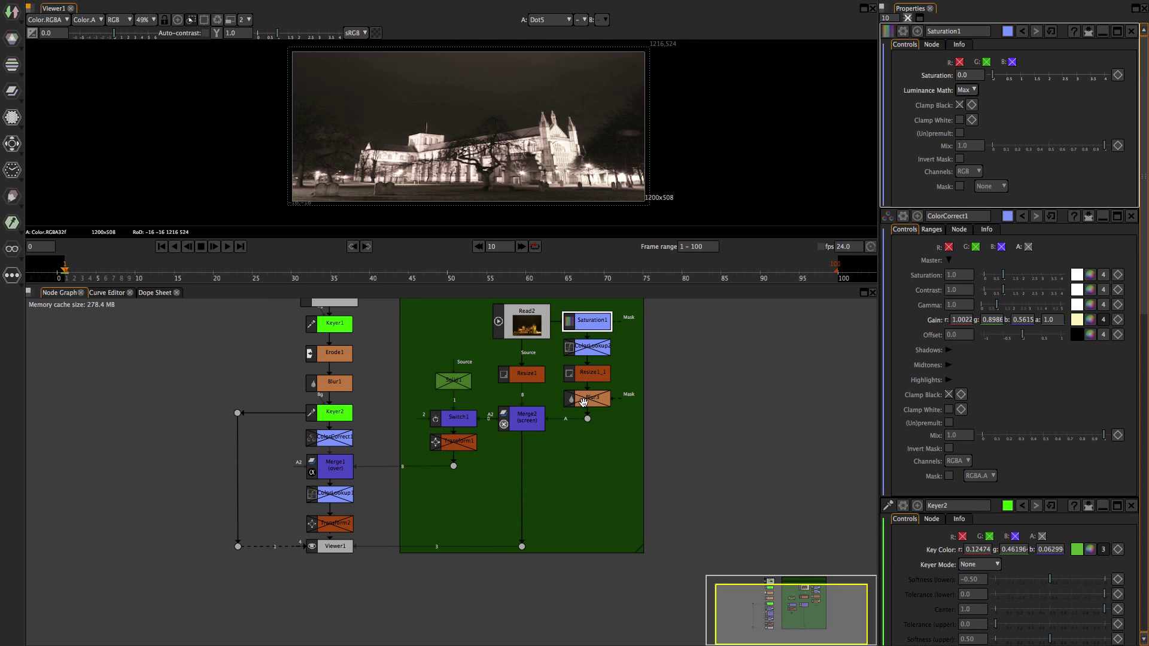
# Enable ColorLookup2 to add contrast to the desaturated branch and open its master curve settings.
pyautogui.click(589, 351)
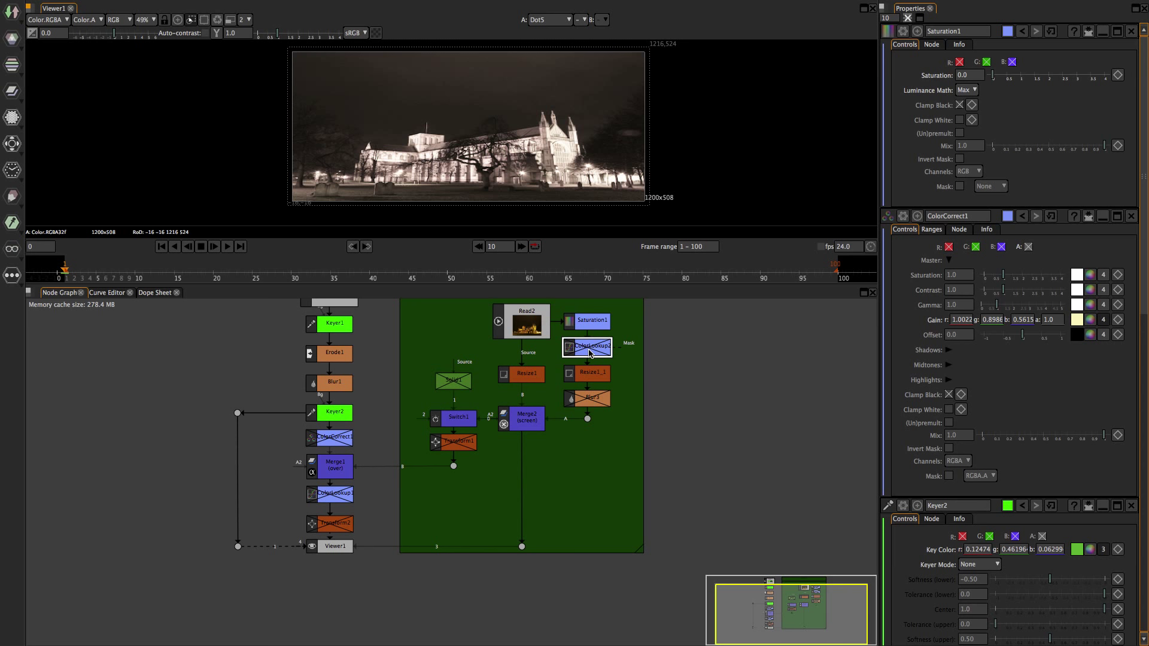
pyautogui.press('d')
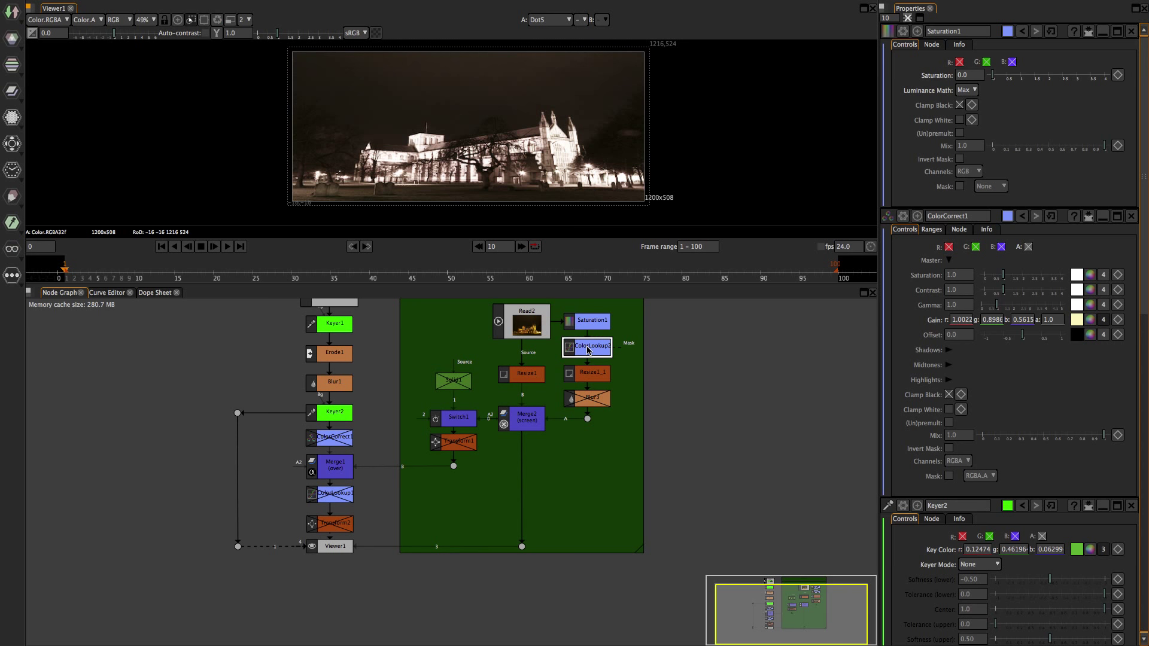
pyautogui.doubleClick(589, 352)
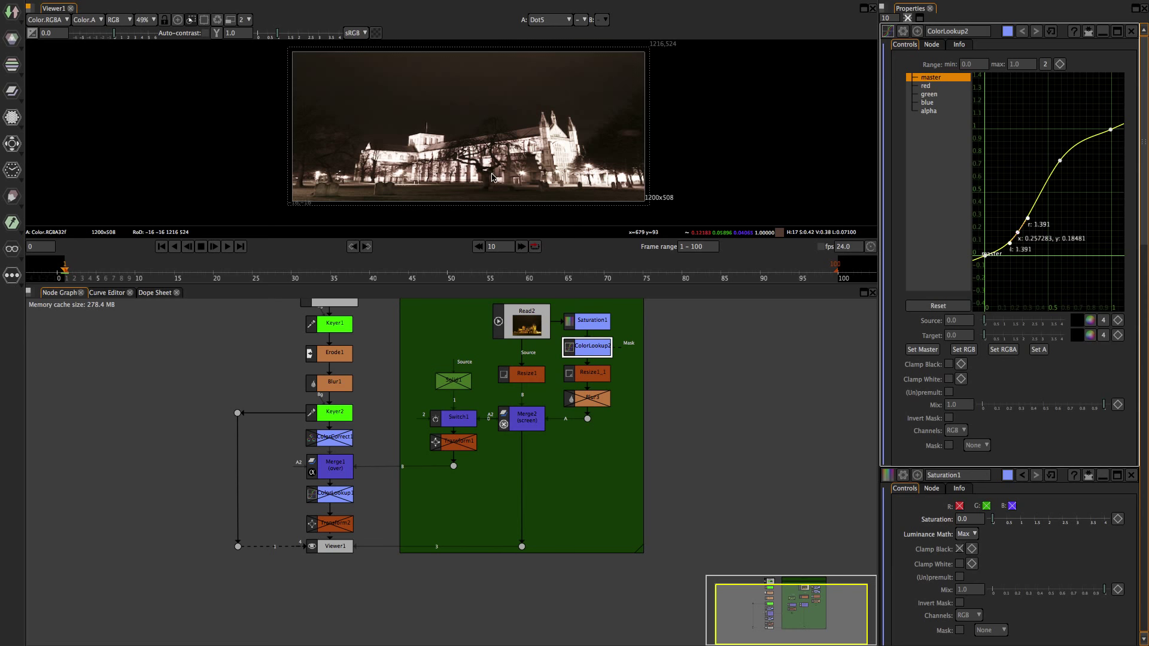
# Enable Blur3 to soften the desaturated branch and lower the screen merge Merge2's mix to 0.49.
pyautogui.click(599, 403)
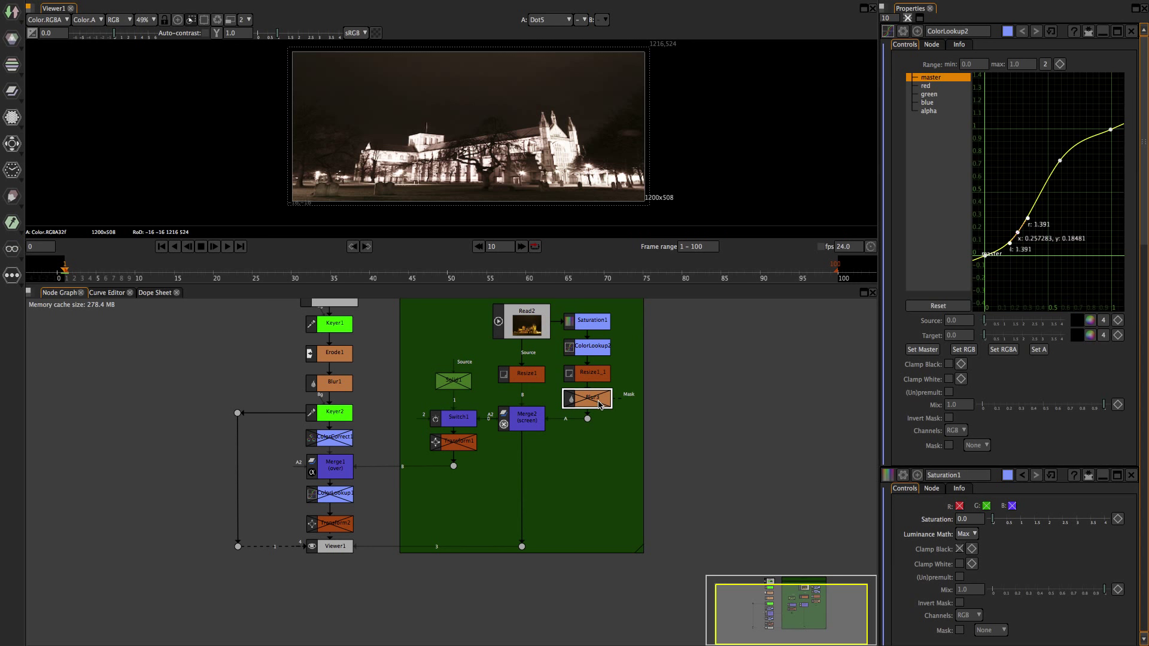
pyautogui.press('d')
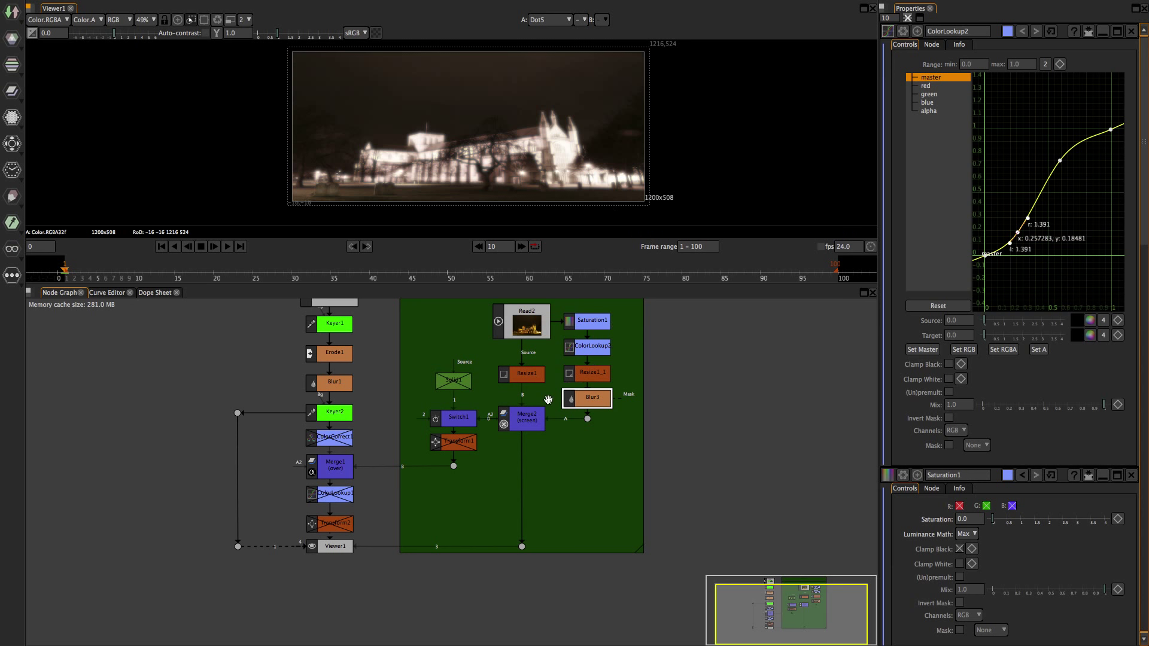
pyautogui.doubleClick(530, 424)
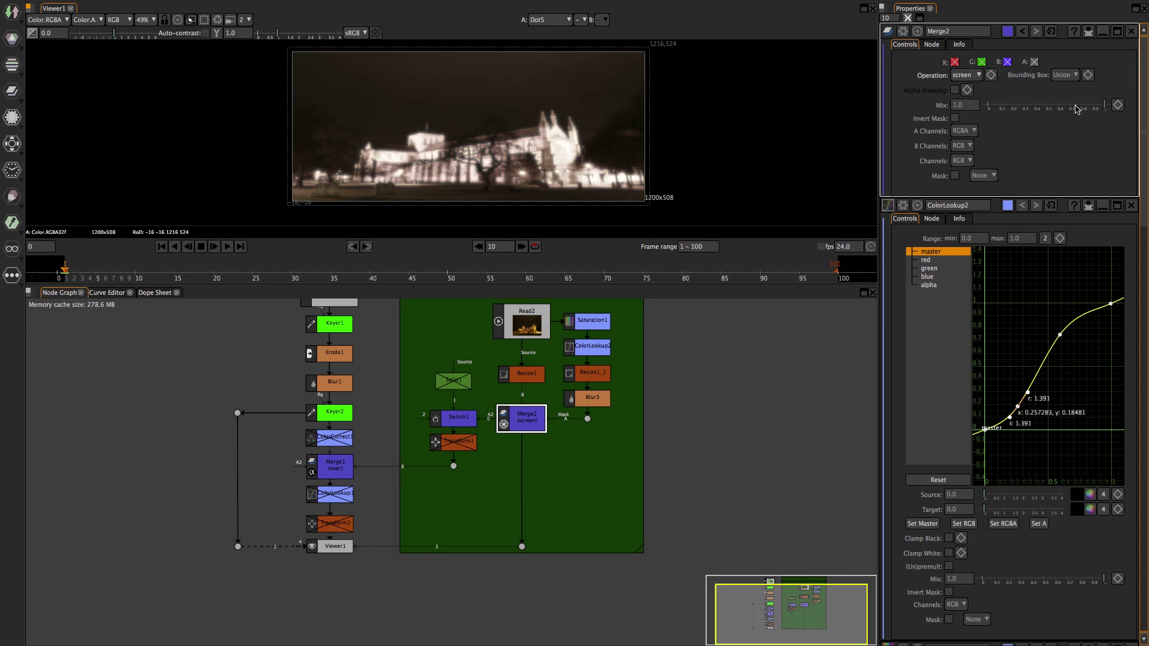
pyautogui.moveTo(1106, 107); pyautogui.dragTo(1046, 107)
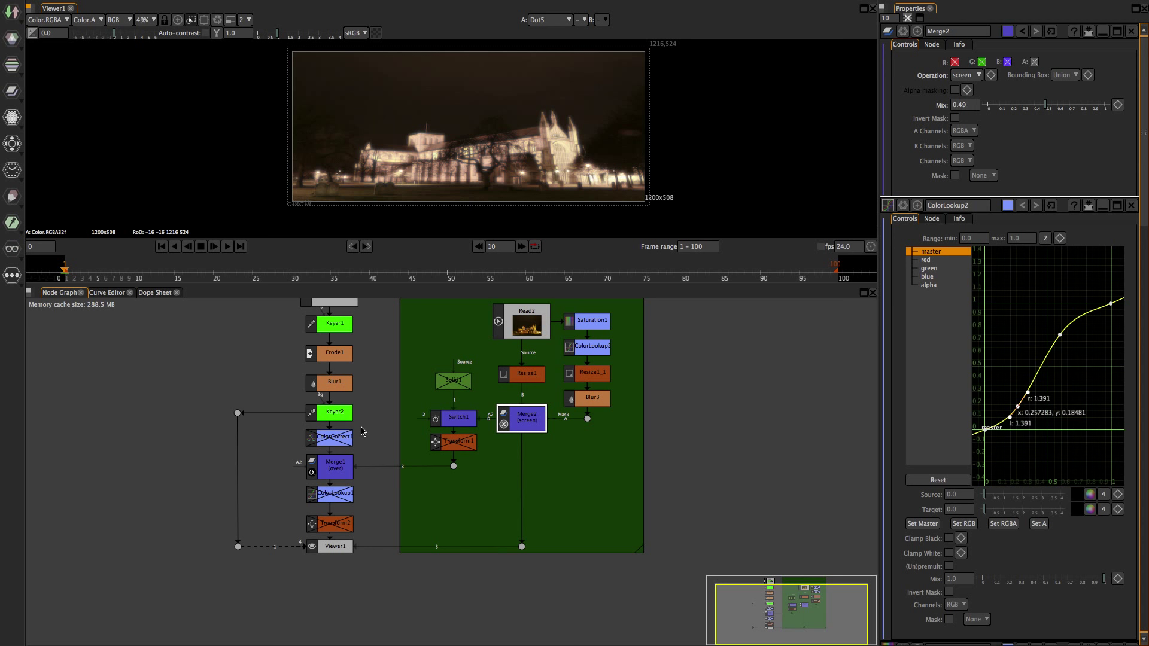
# Show the full composite in the viewer and fine-tune Merge2's mix to 0.433.
pyautogui.click(470, 179)
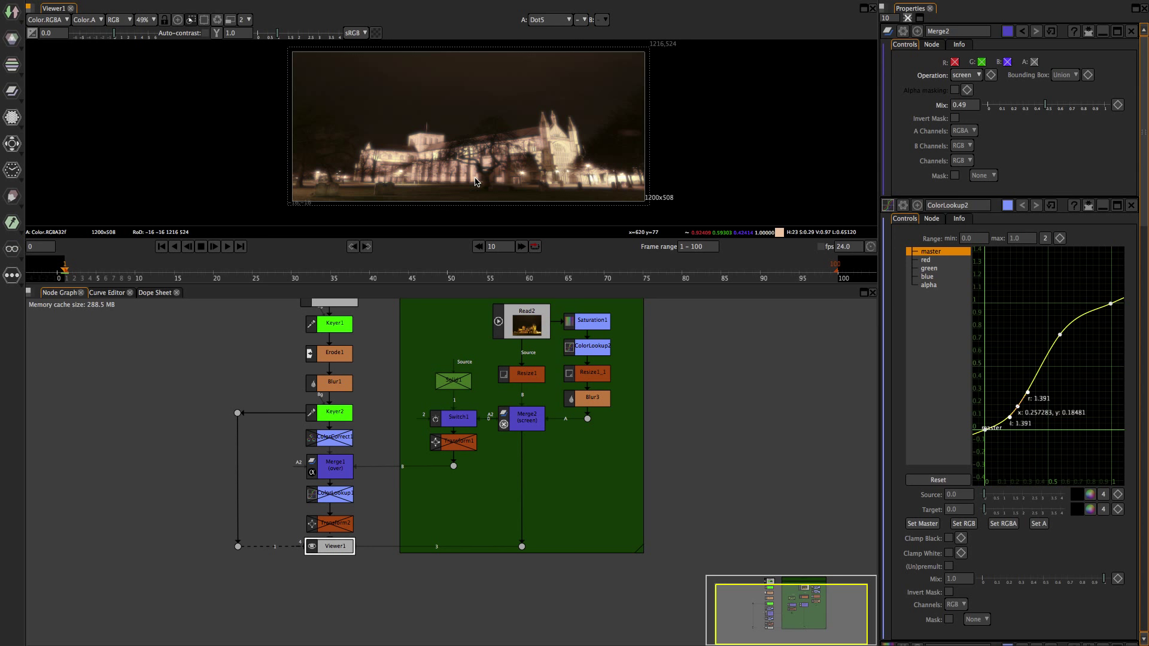
pyautogui.press('1')
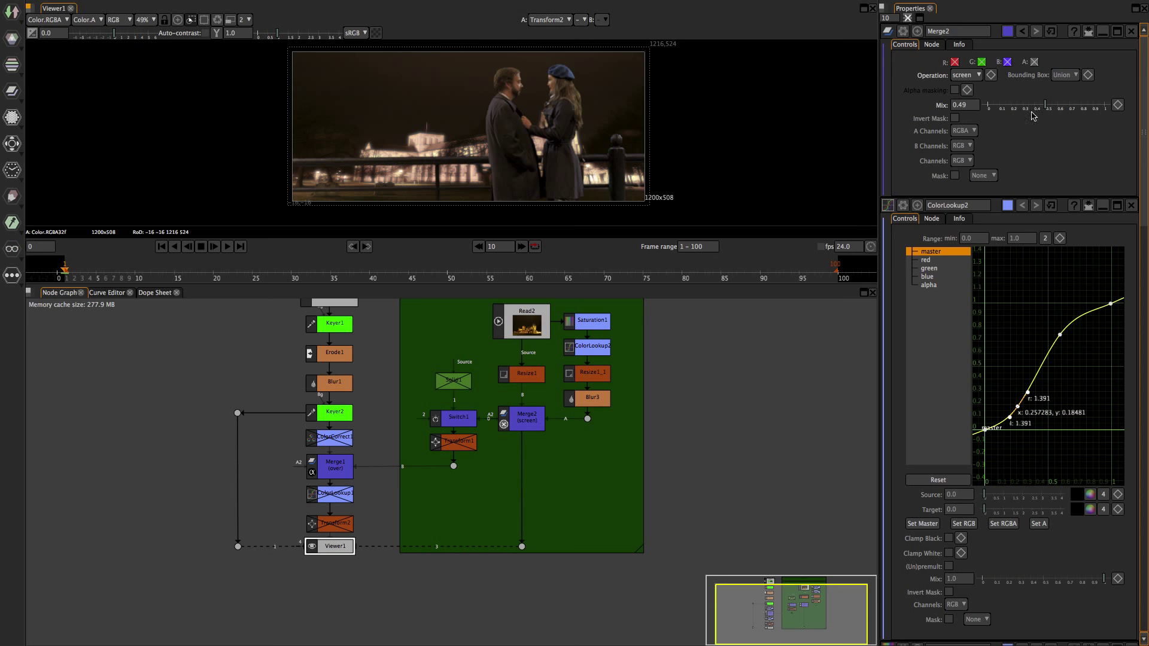
pyautogui.moveTo(1047, 109)
pyautogui.mouseDown()
pyautogui.moveTo(1067, 106)
pyautogui.moveTo(1031, 105)
pyautogui.mouseUp()
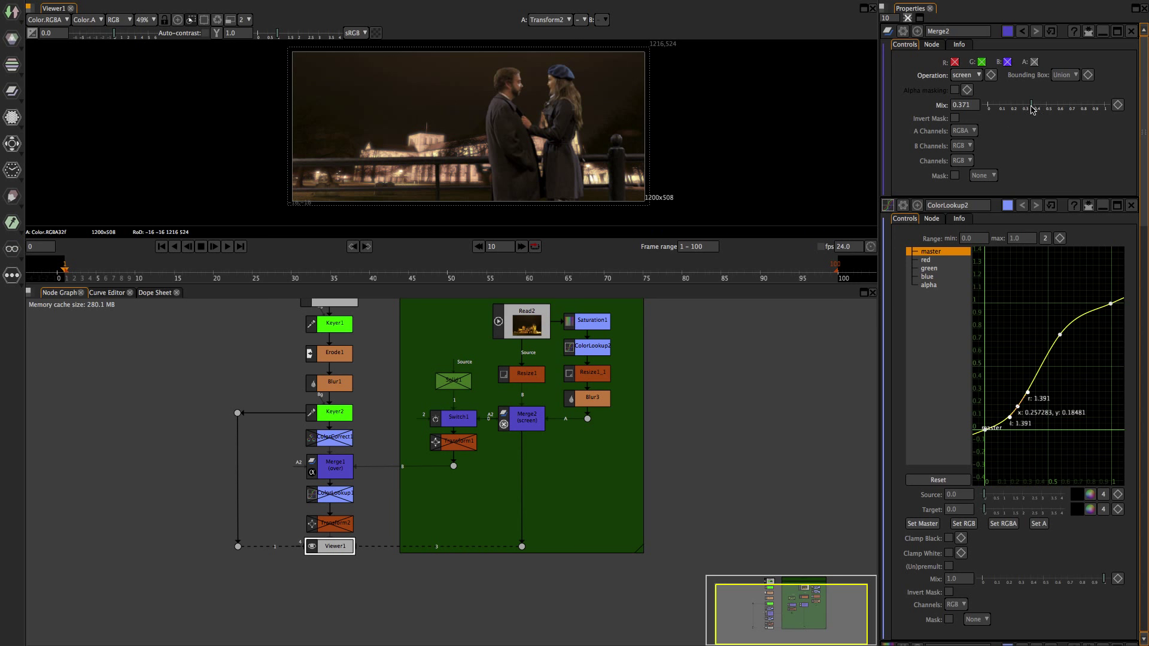
pyautogui.moveTo(1031, 106); pyautogui.dragTo(1038, 106)
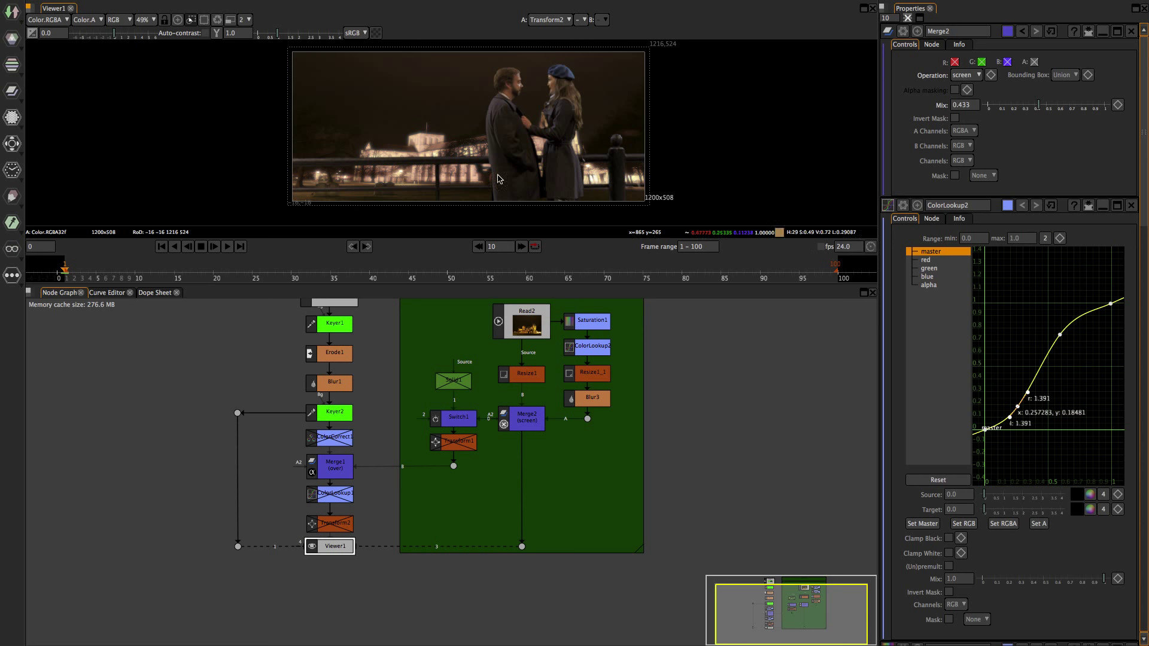
# Open ColorCorrect1's settings and enable the node to warm the foreground, comparing the couple closely with and without the correction.
pyautogui.click(339, 446)
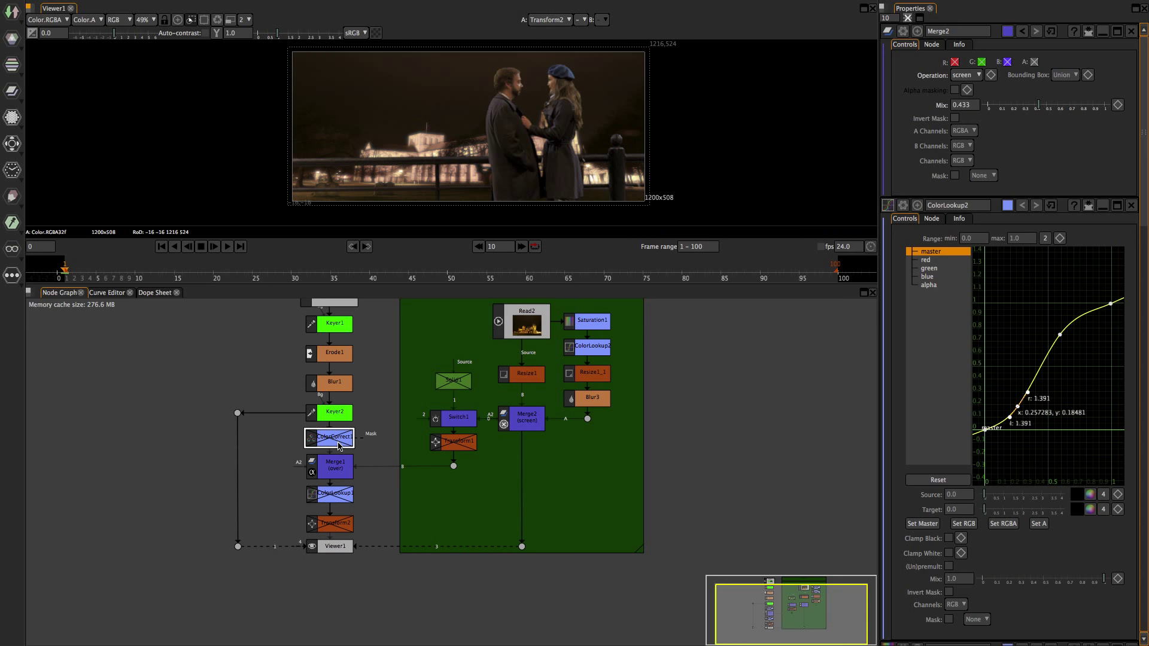
pyautogui.doubleClick(339, 446)
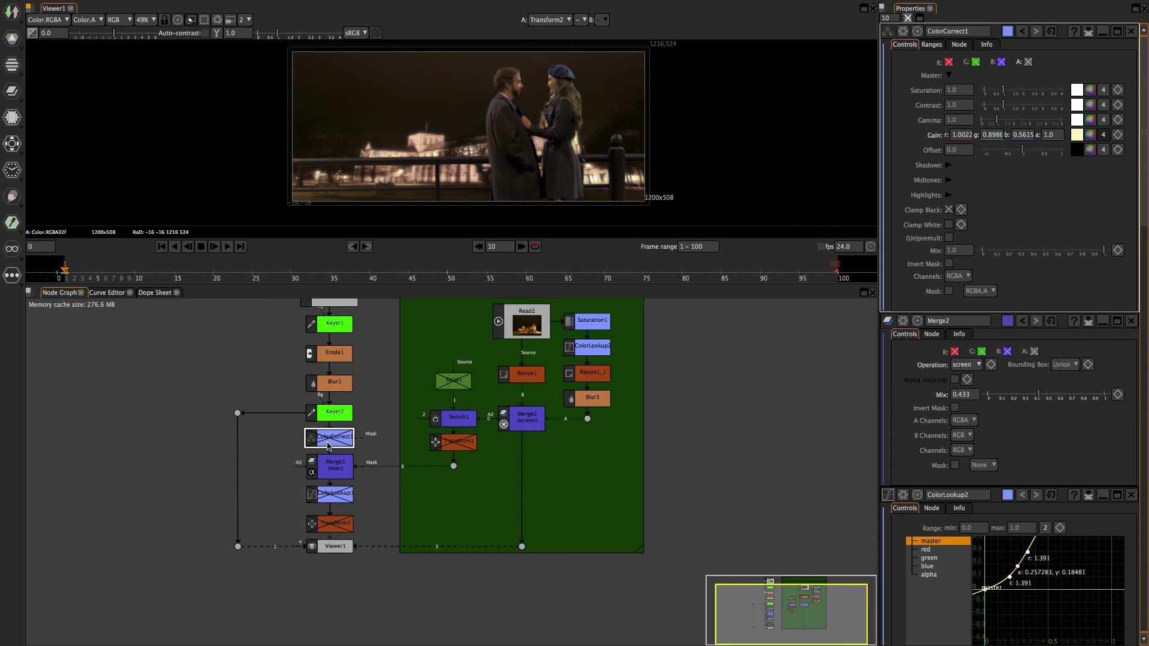
pyautogui.hotkey('ctrl', 'd')
pyautogui.press('d')
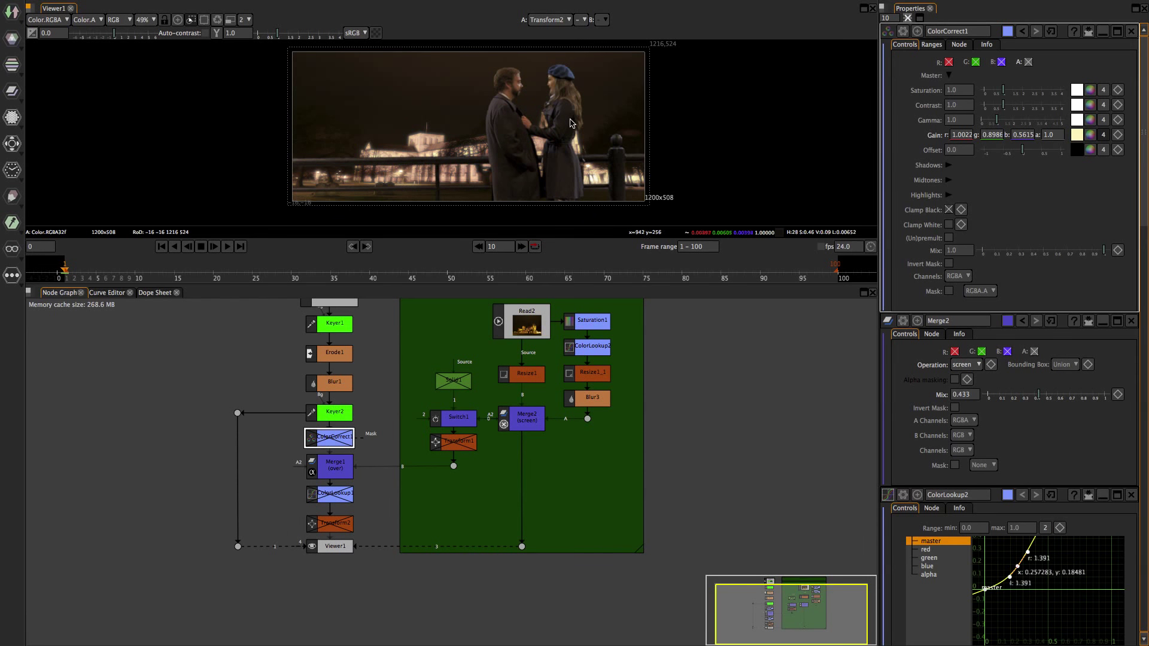
pyautogui.scroll(5, 527, 143)
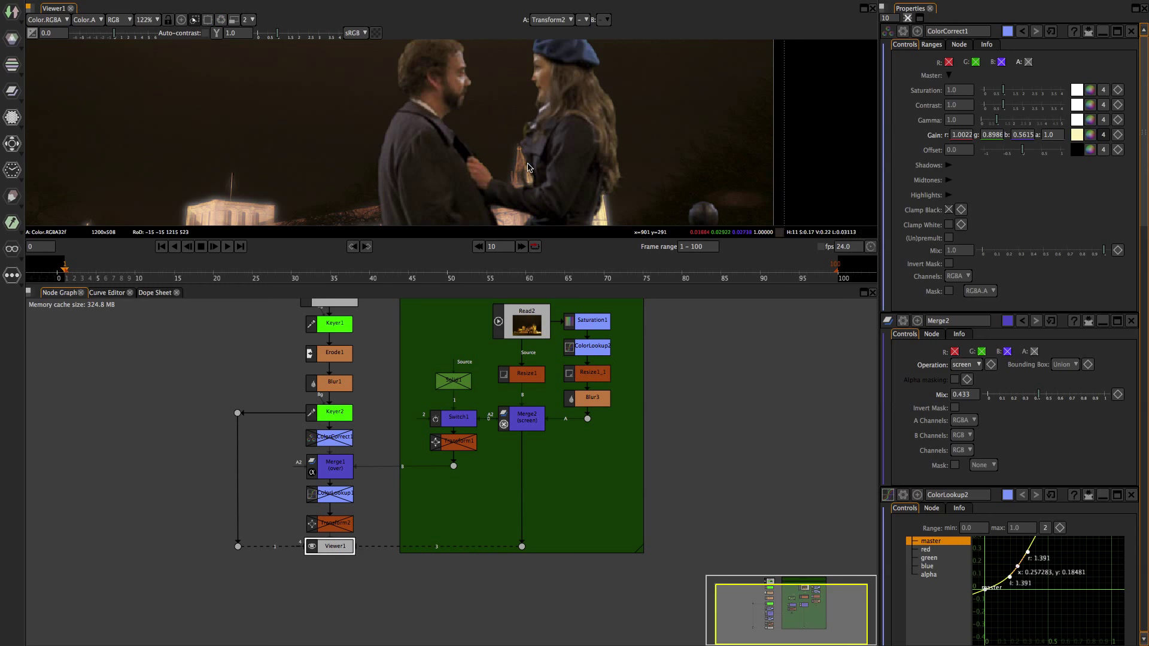
pyautogui.click(334, 436)
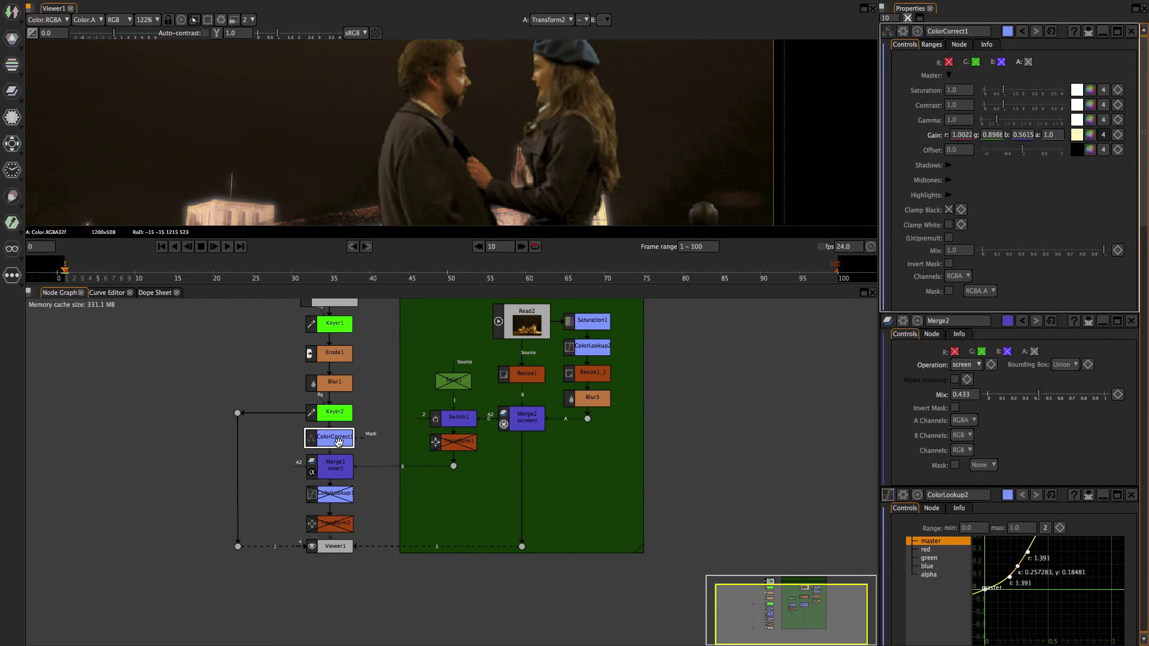
pyautogui.press('d')
pyautogui.press('d')
pyautogui.press('d')
pyautogui.press('d')
pyautogui.scroll(-6, 449, 162)
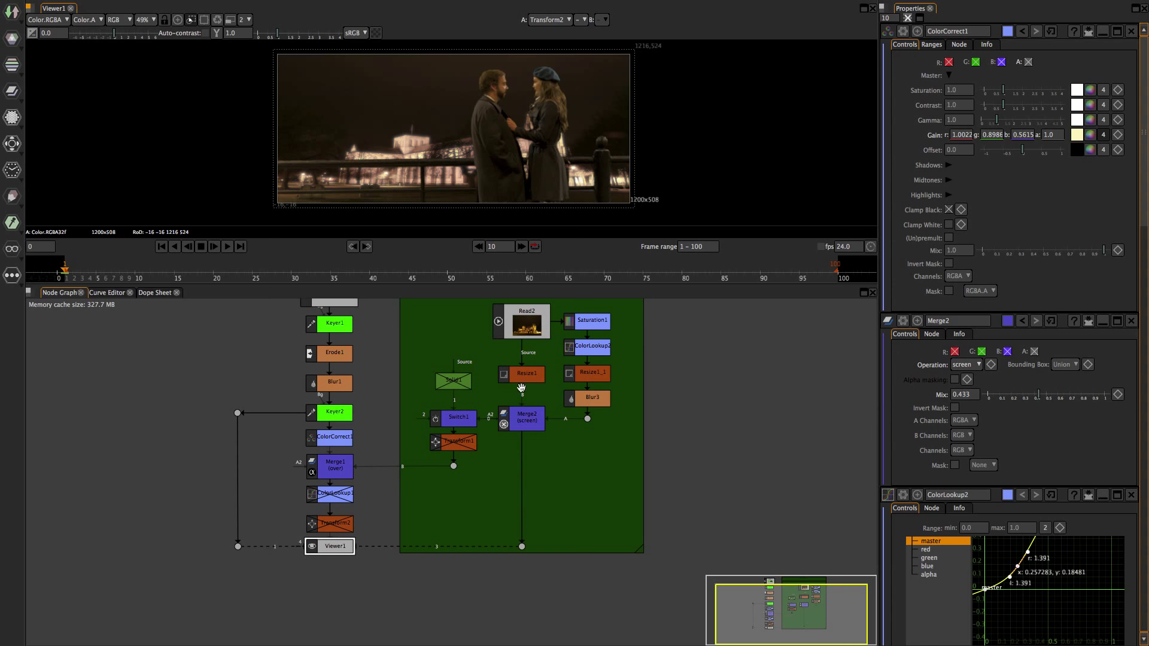
# Open ColorLookup1's curve settings and enable the node to grade the merged composite, comparing it on and off.
pyautogui.scroll(2, 323, 490)
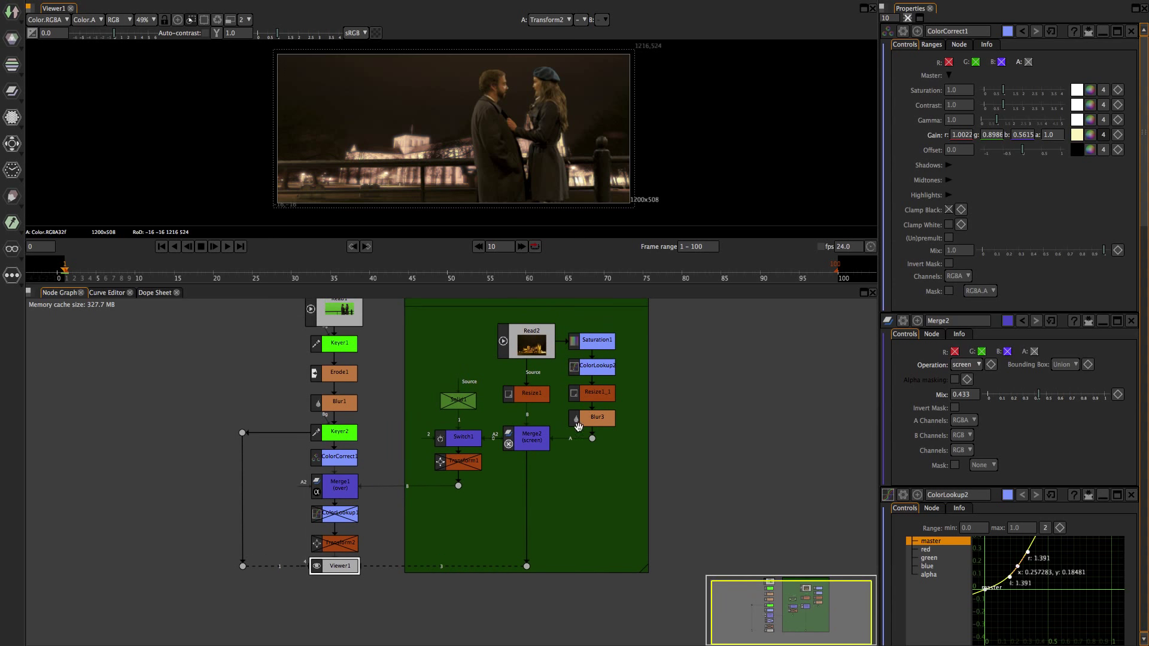
pyautogui.doubleClick(337, 516)
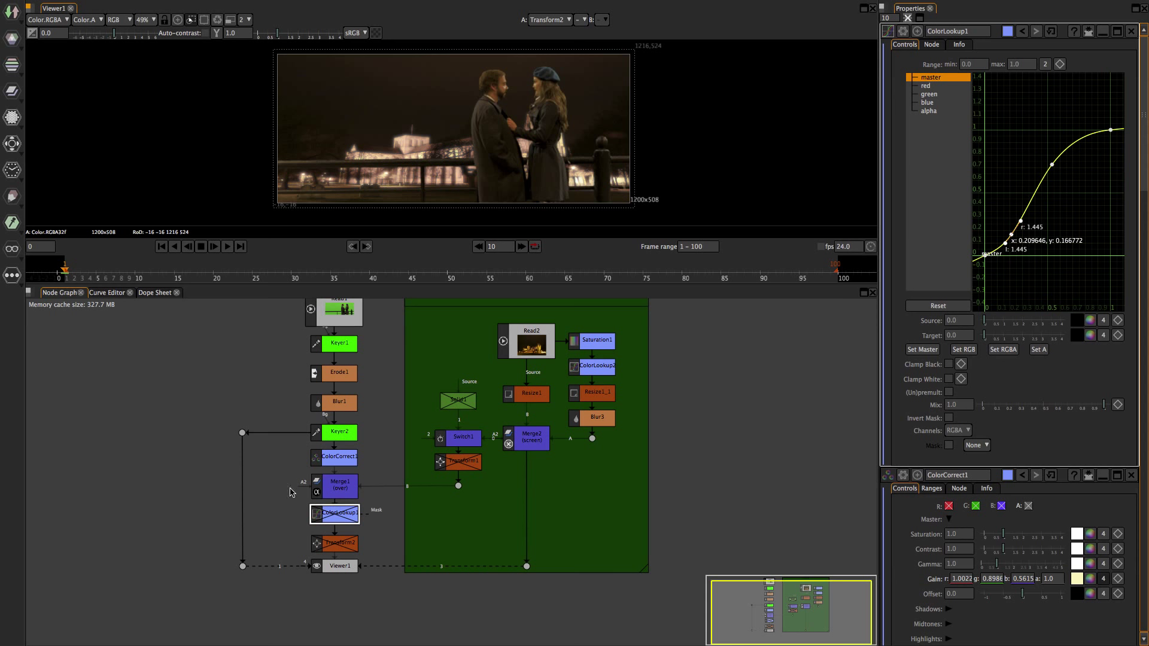
pyautogui.press('d')
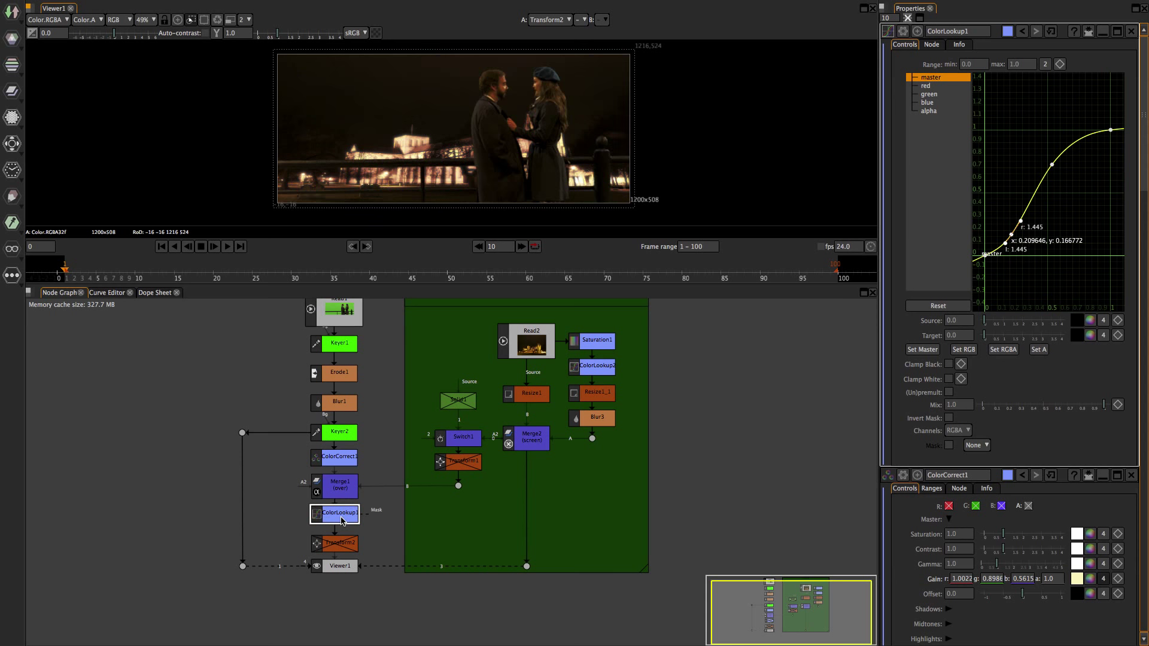
pyautogui.press('d')
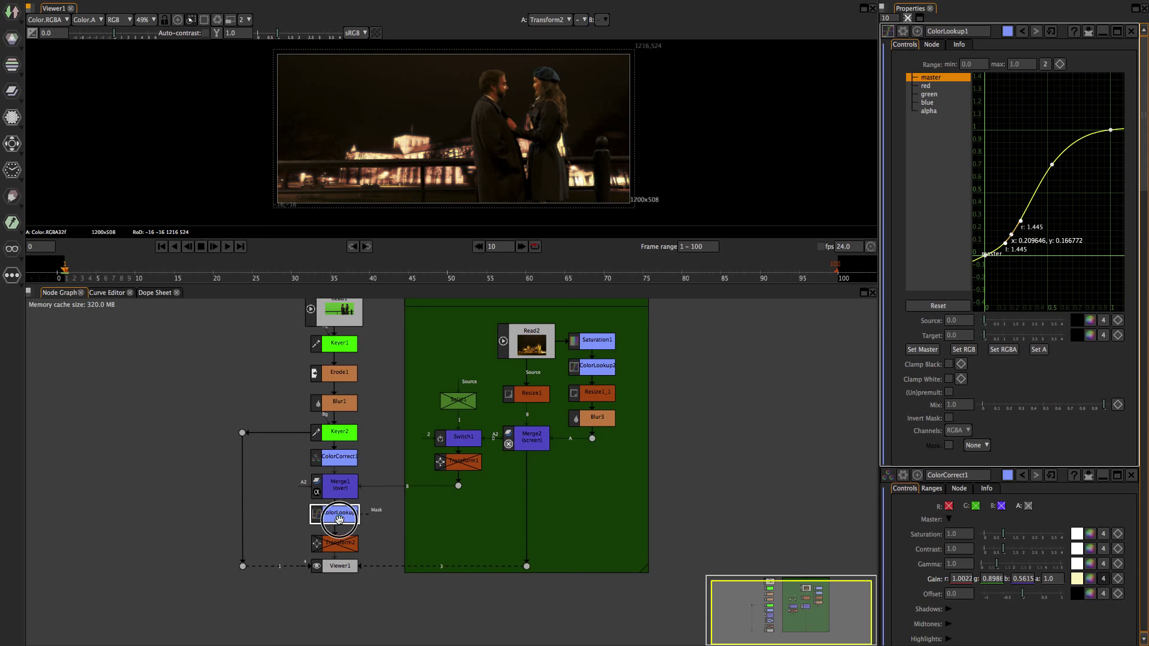
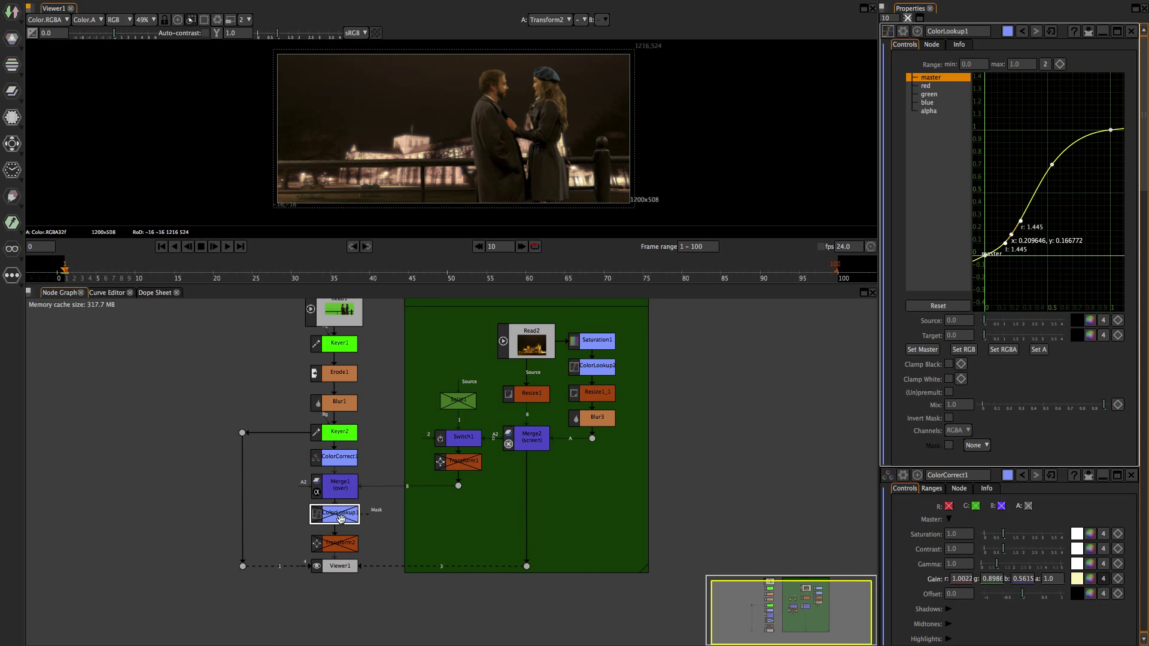
pyautogui.press('d')
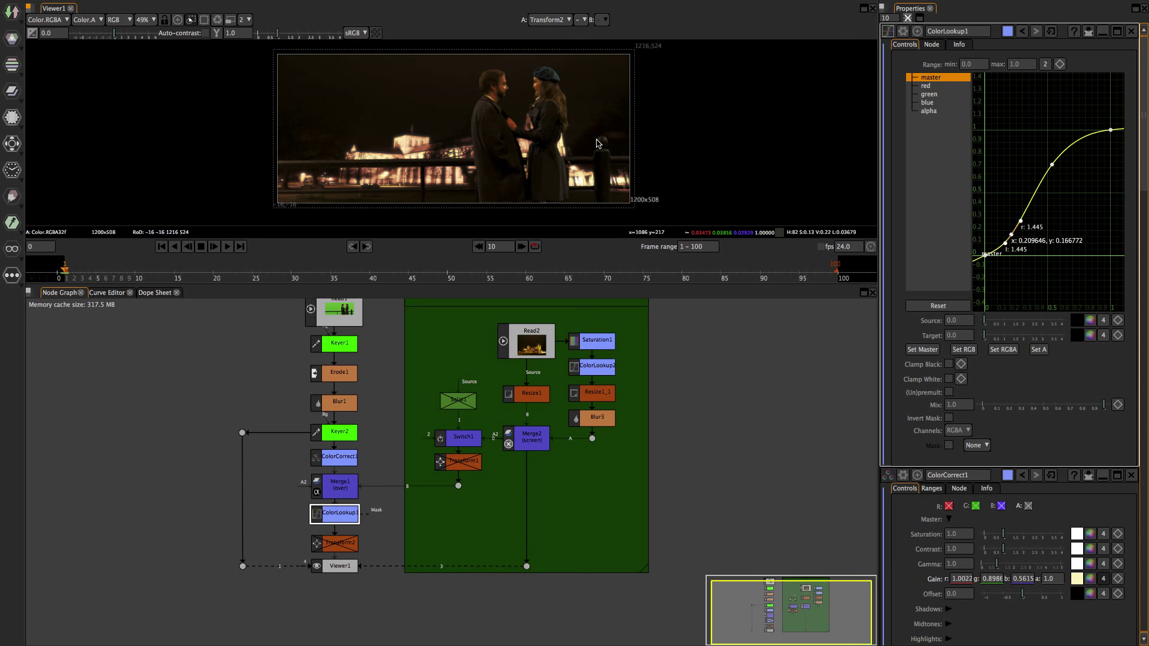
# Display the alpha channel of the keyed foreground and examine the matte's edges along the railing up close.
pyautogui.moveTo(524, 490); pyautogui.dragTo(524, 533)
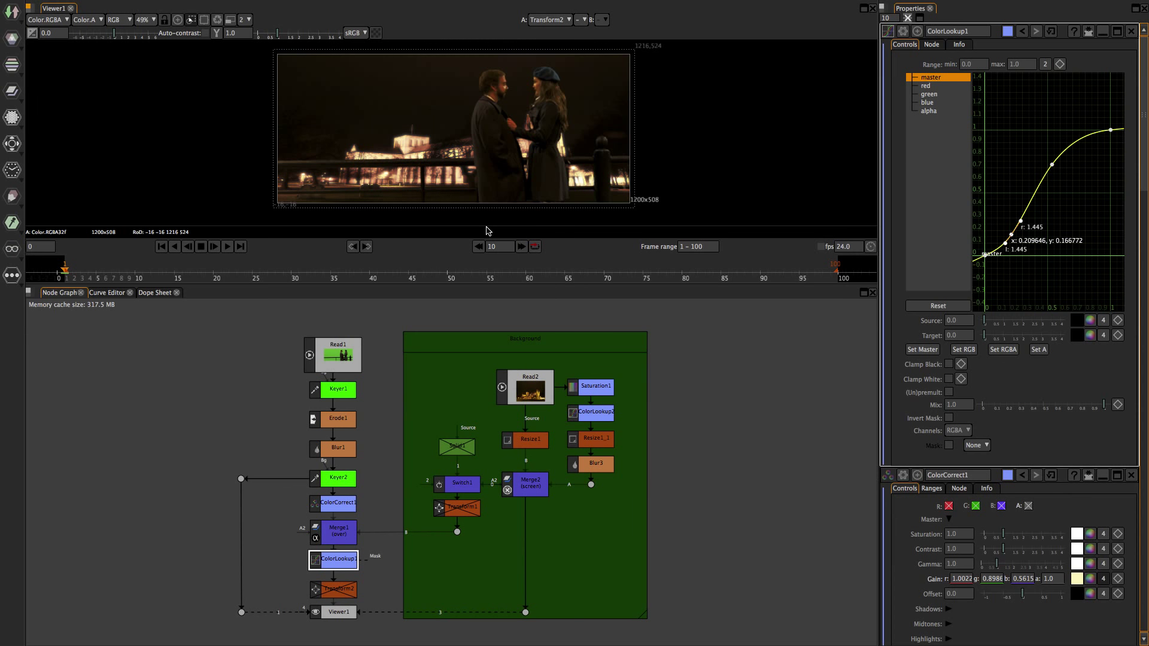
pyautogui.click(474, 181)
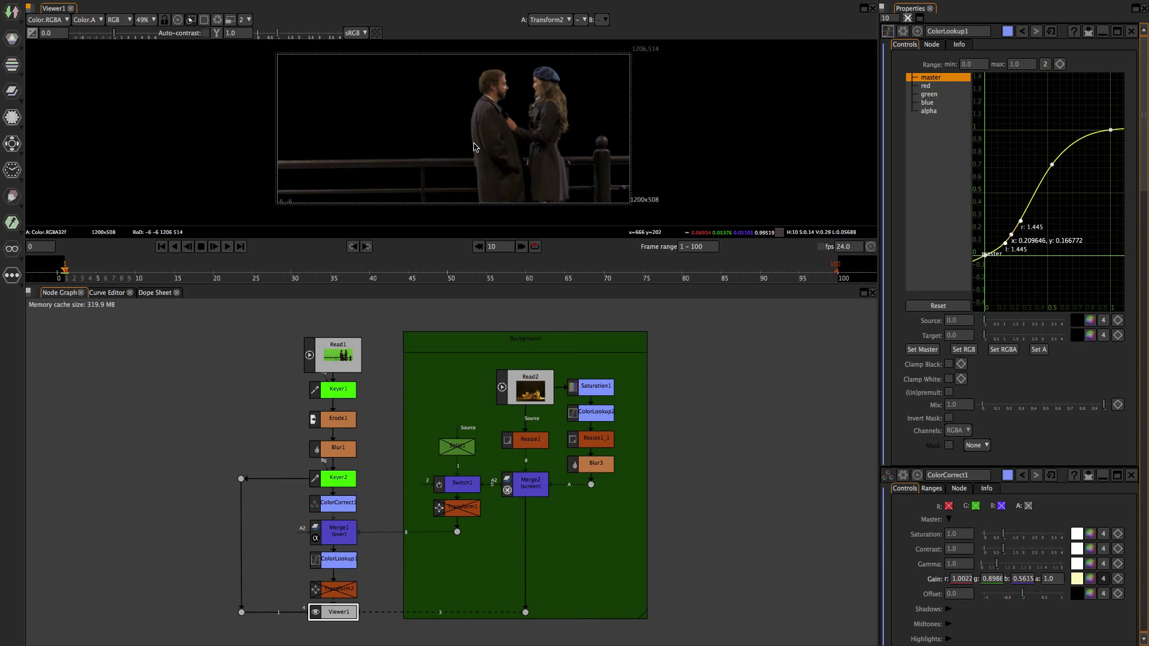
pyautogui.press('a')
pyautogui.scroll(10, 474, 146)
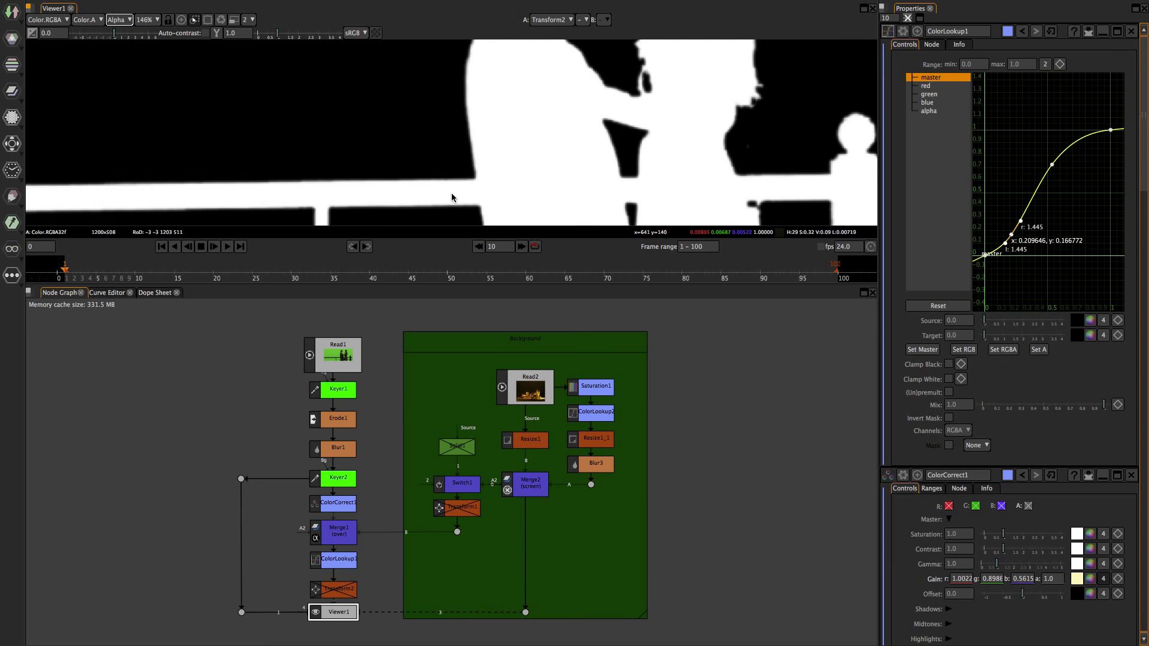
pyautogui.moveTo(249, 210); pyautogui.dragTo(395, 187)
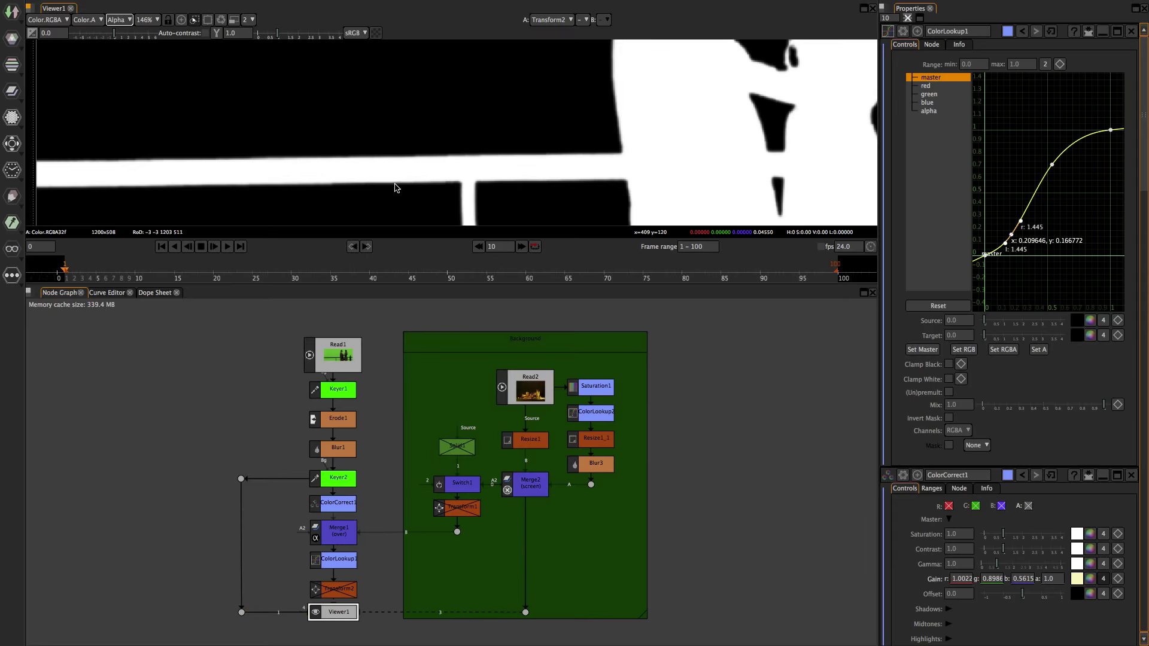
pyautogui.scroll(12, 395, 187)
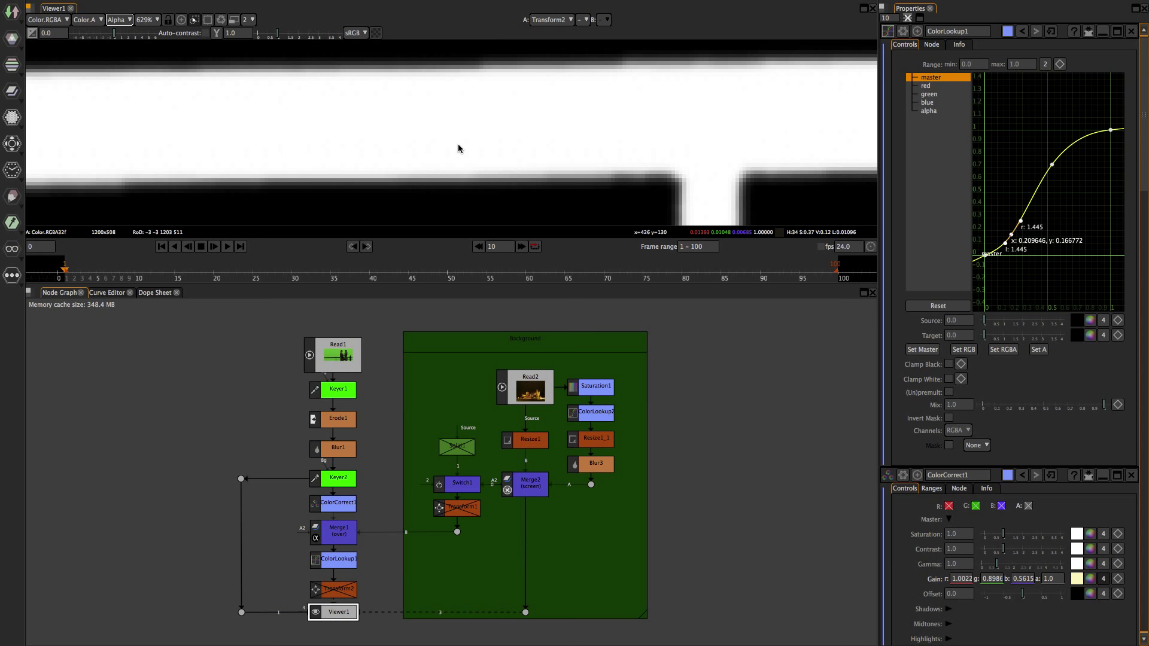
# Open the settings of Solid1 and Switch1, and enable the red Solid1 node.
pyautogui.doubleClick(457, 449)
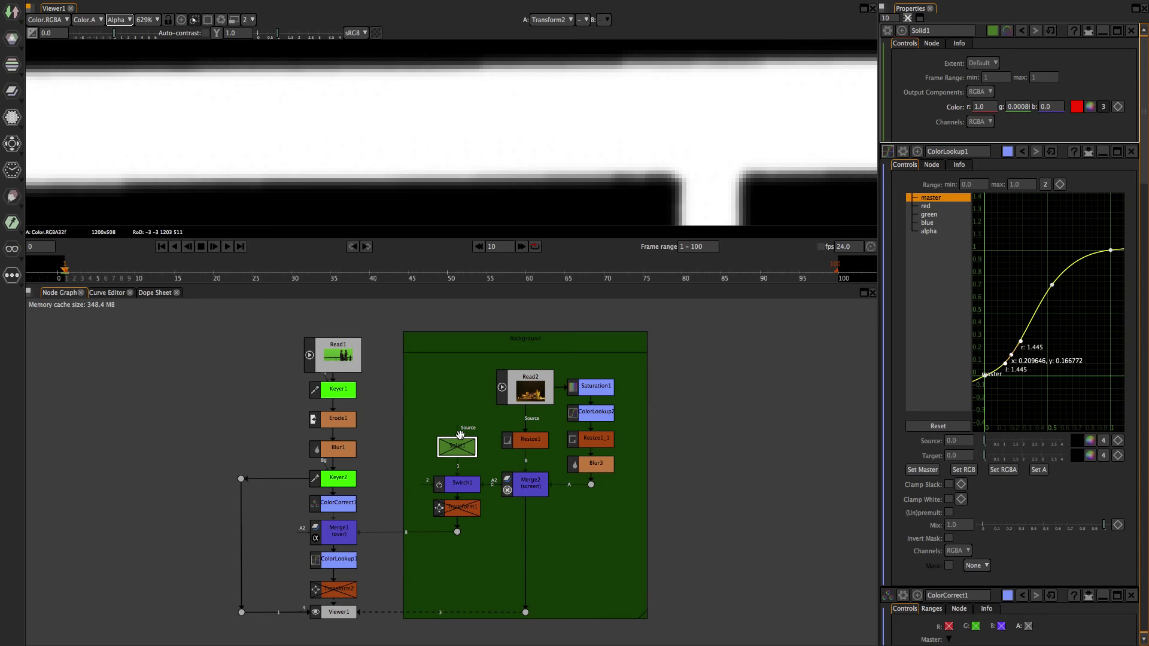
pyautogui.doubleClick(455, 482)
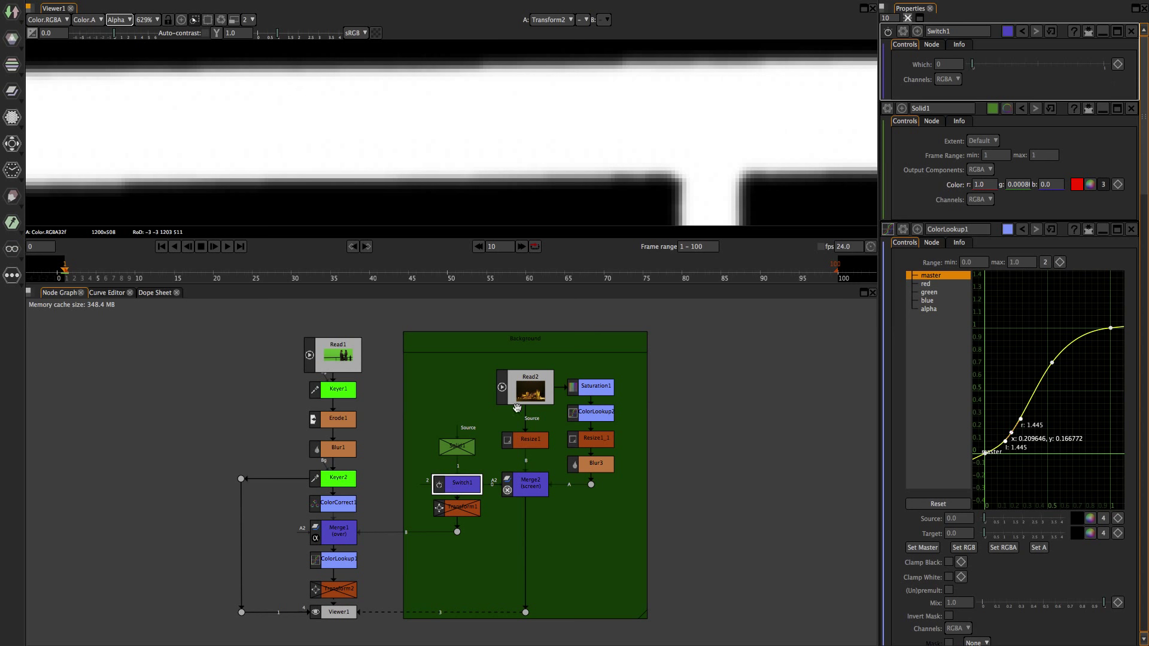
pyautogui.click(459, 454)
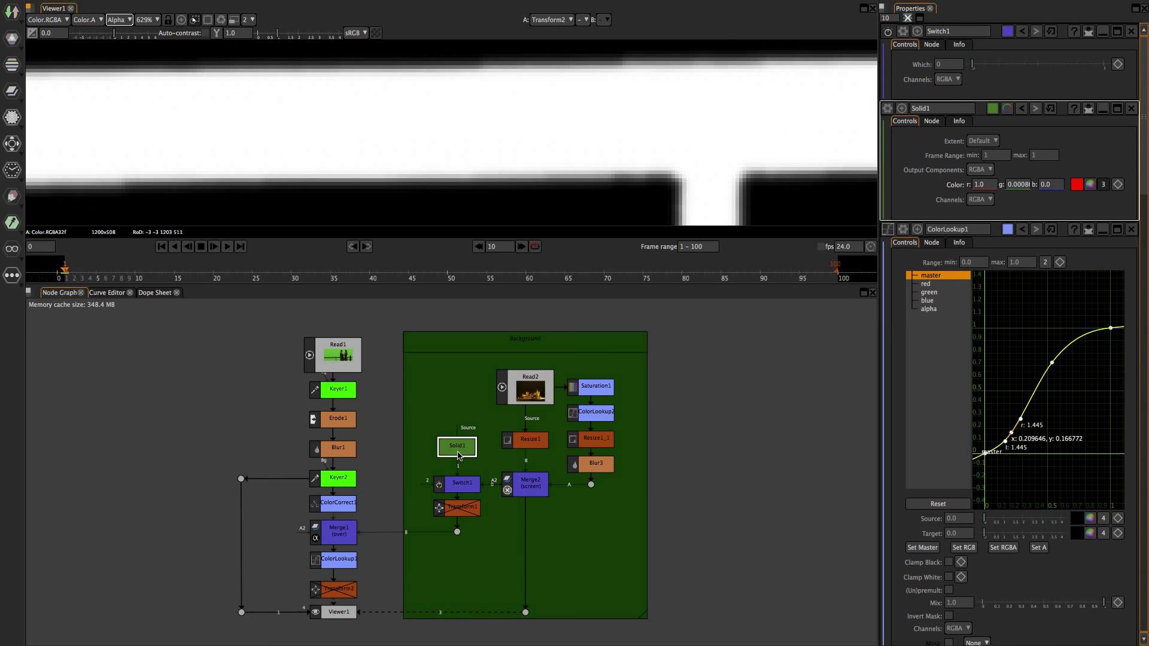
# Return the viewer to the colour channels and compare the keyed foreground with the final composite.
pyautogui.click(571, 217)
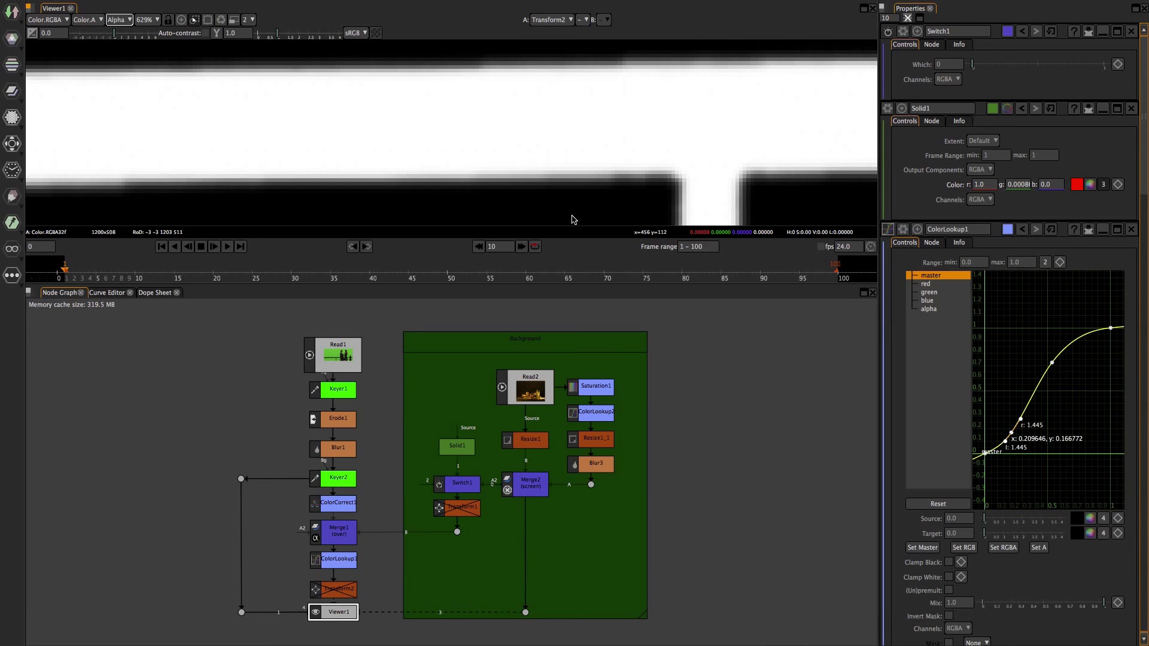
pyautogui.press('a')
pyautogui.scroll(-8, 581, 191)
pyautogui.scroll(-6, 581, 193)
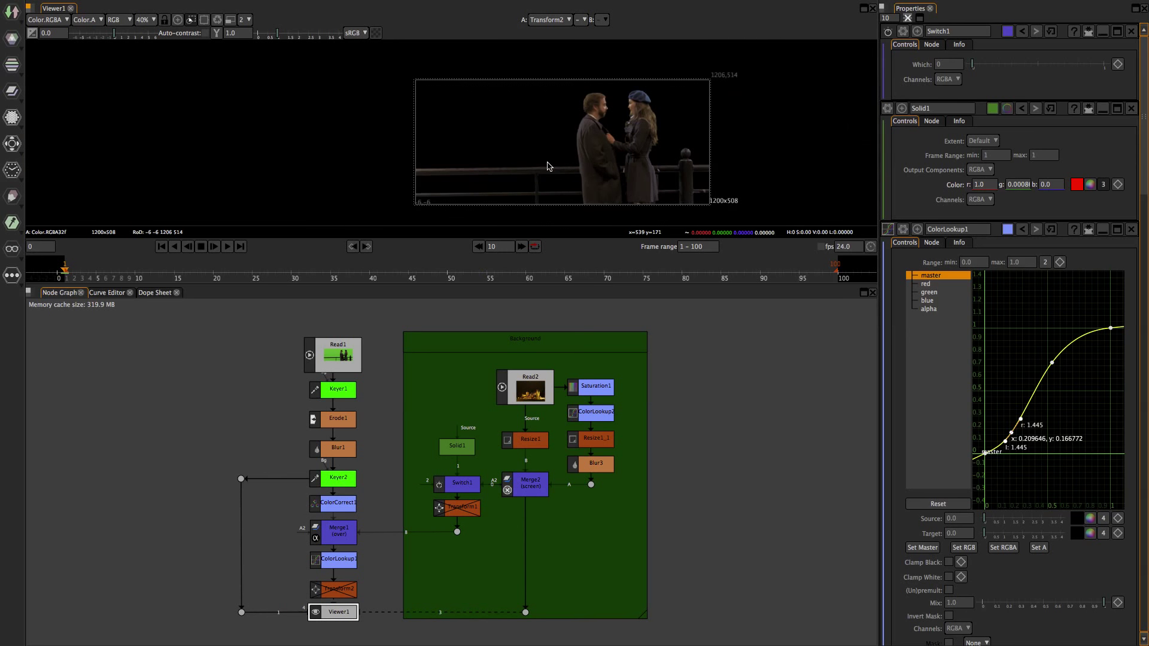
pyautogui.press('4')
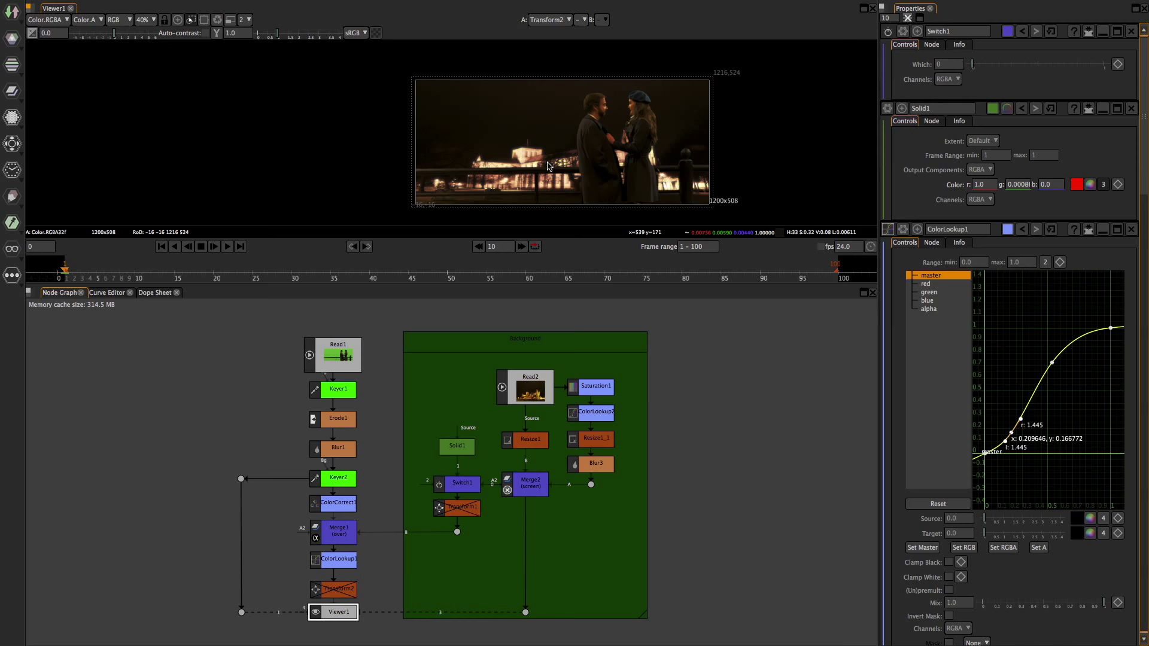
pyautogui.press('1')
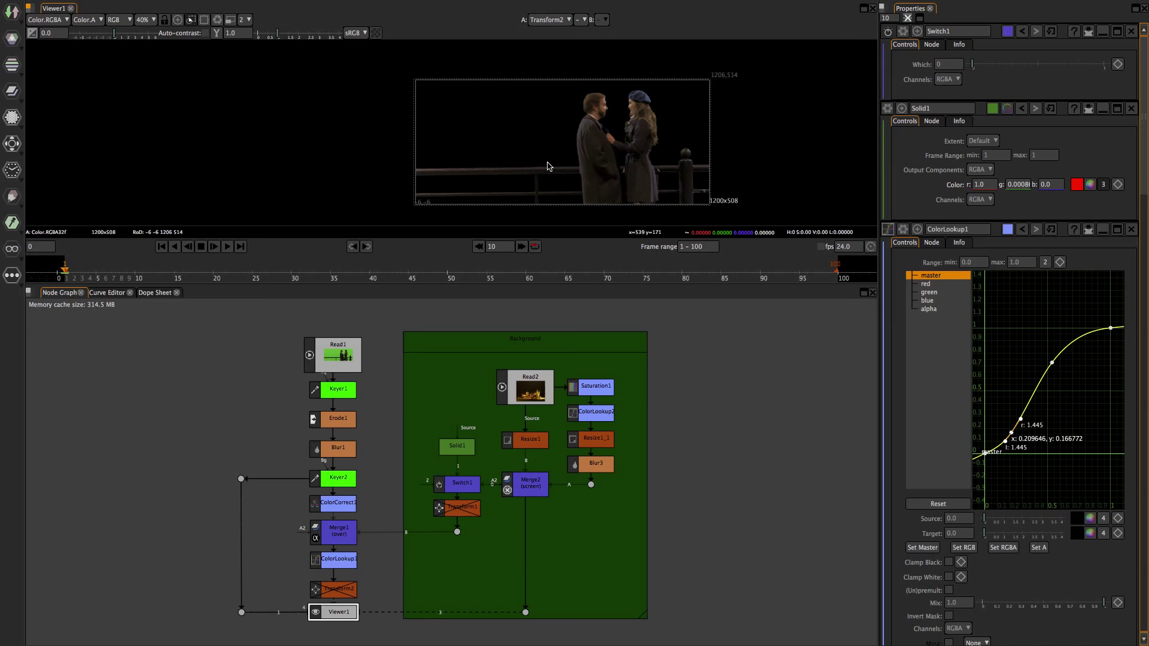
pyautogui.press('4')
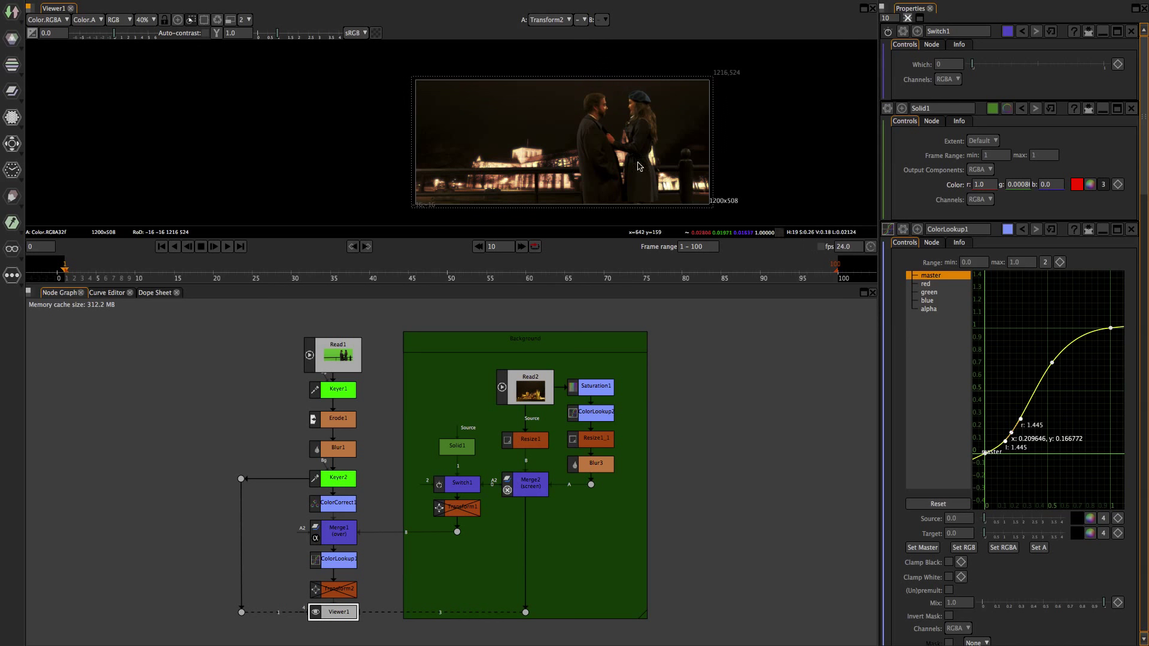
# Set Switch1's Which value to 1 to use the red solid as the background.
pyautogui.click(468, 489)
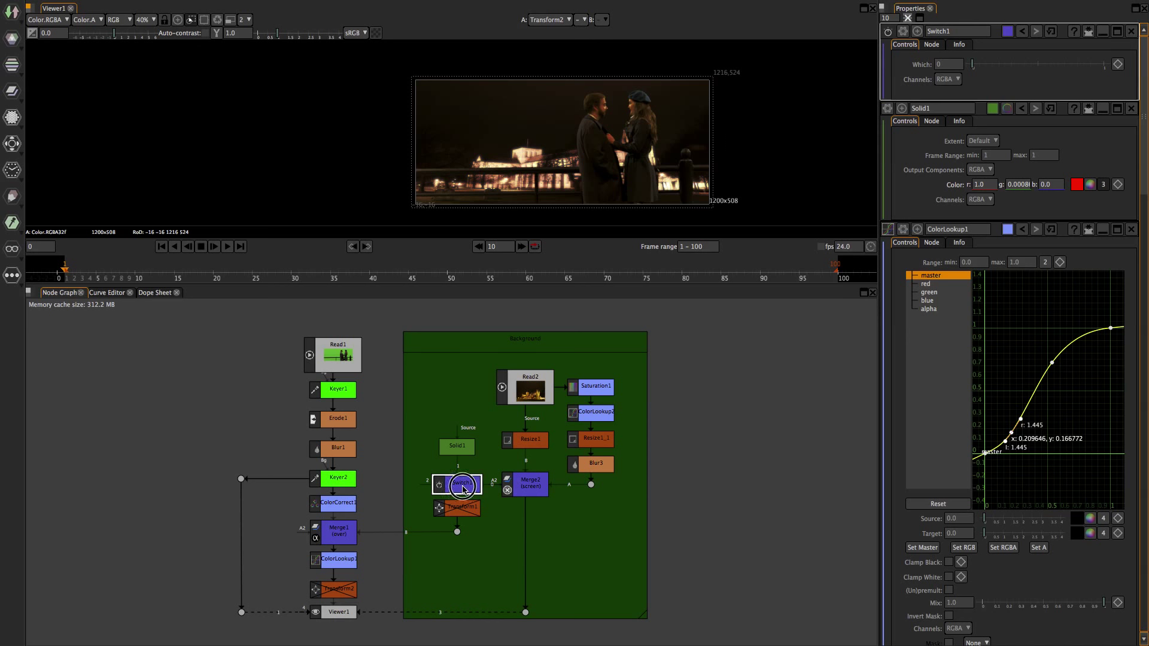
pyautogui.click(948, 65)
pyautogui.write('1')
pyautogui.press('Return')
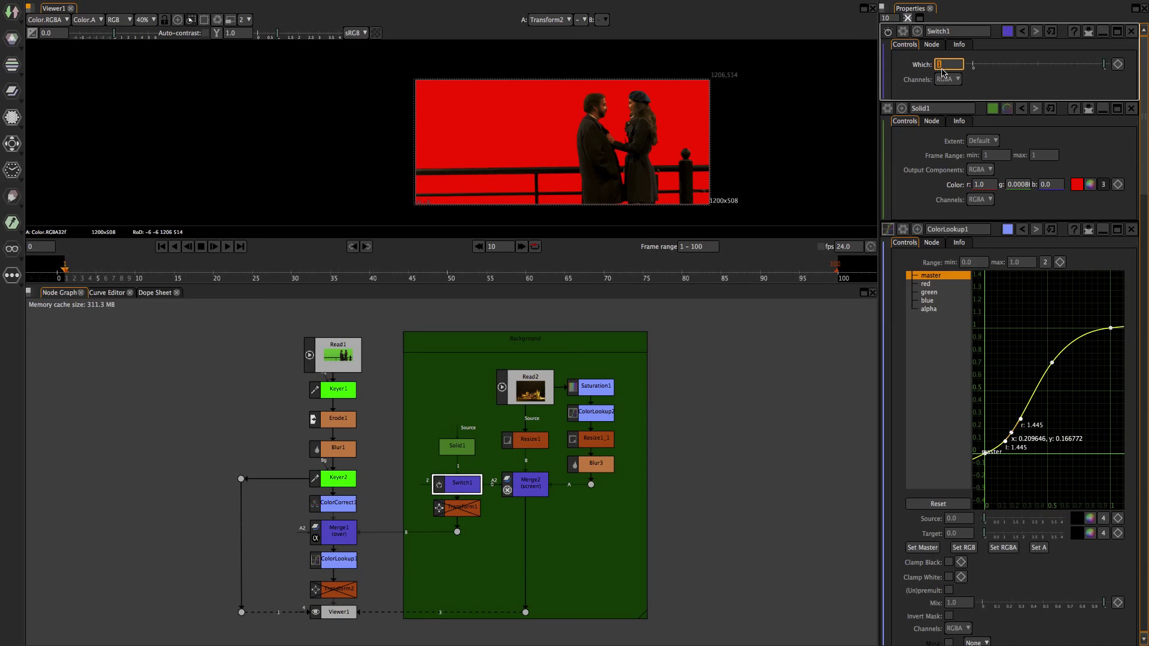
# Examine the couple and railing edges up close against the red background, checking the composite's alpha channel as well.
pyautogui.scroll(5, 610, 168)
pyautogui.press('a')
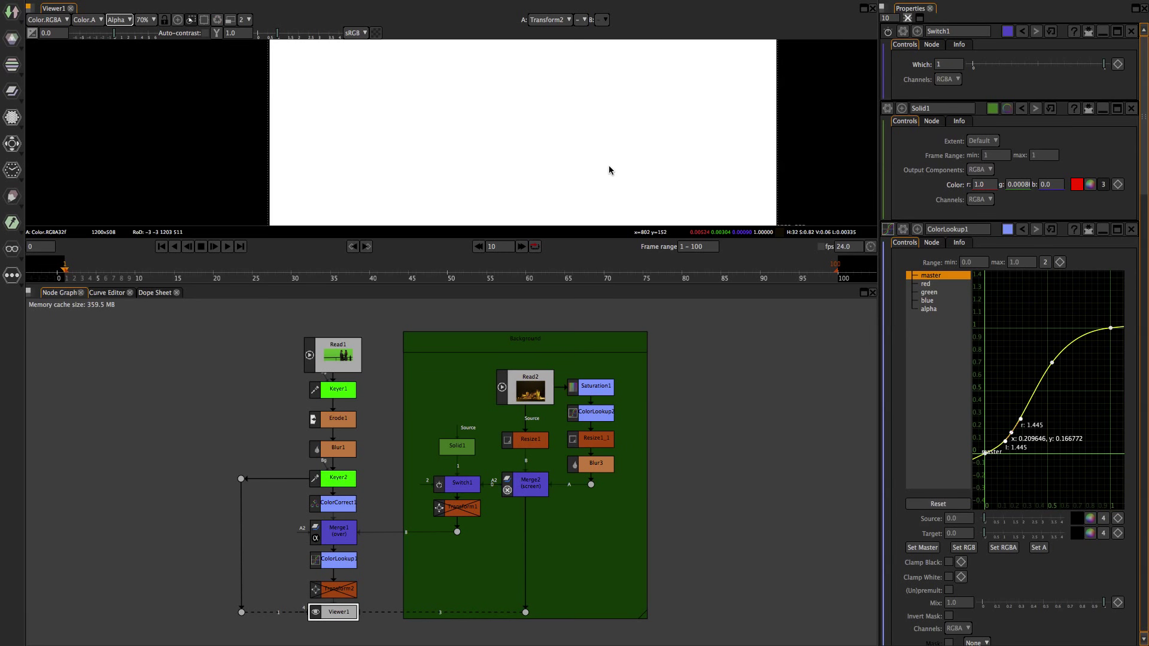
pyautogui.press('a')
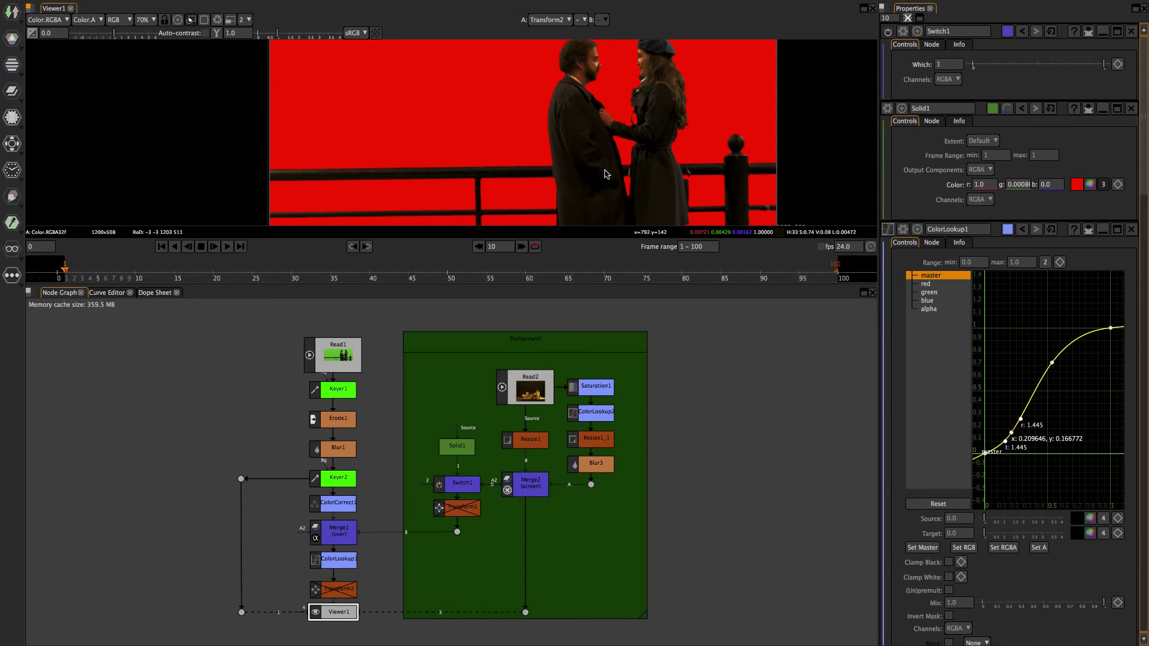
pyautogui.scroll(6, 610, 170)
pyautogui.scroll(2, 606, 175)
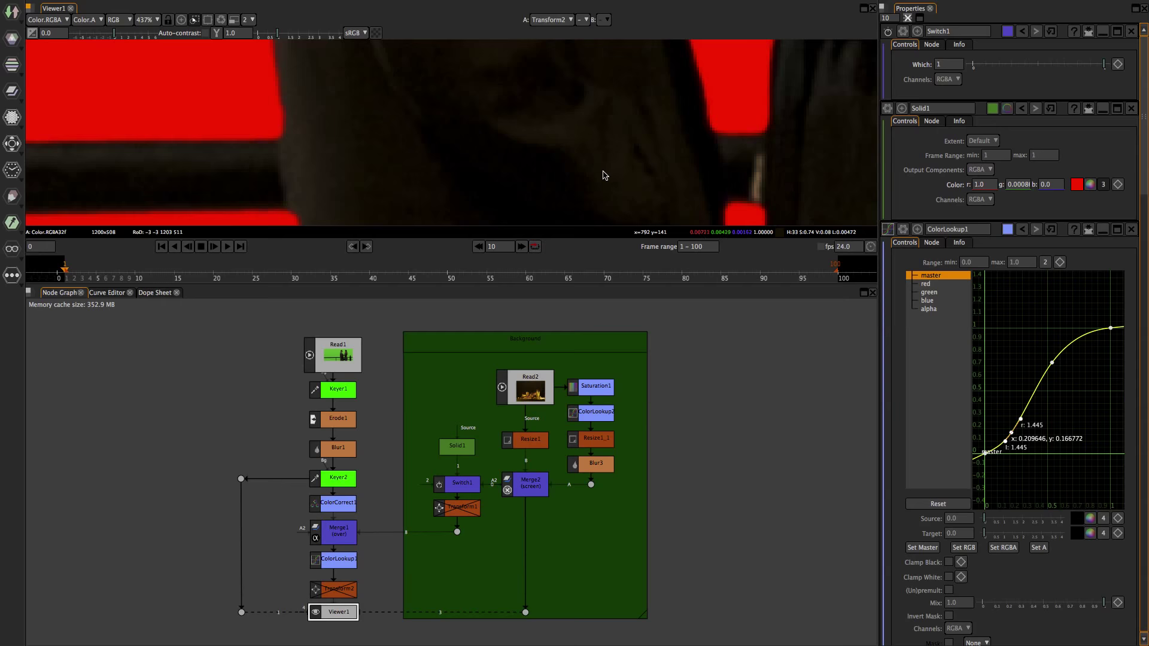
pyautogui.scroll(2, 696, 153)
pyautogui.scroll(4, 468, 159)
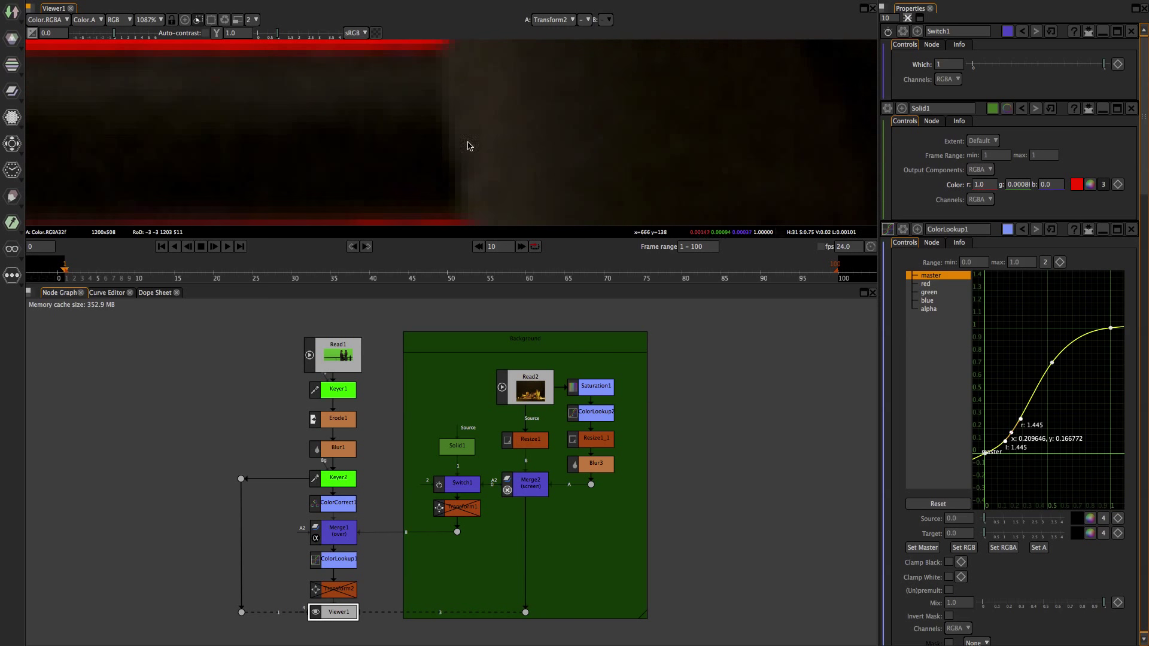
pyautogui.scroll(-4, 353, 132)
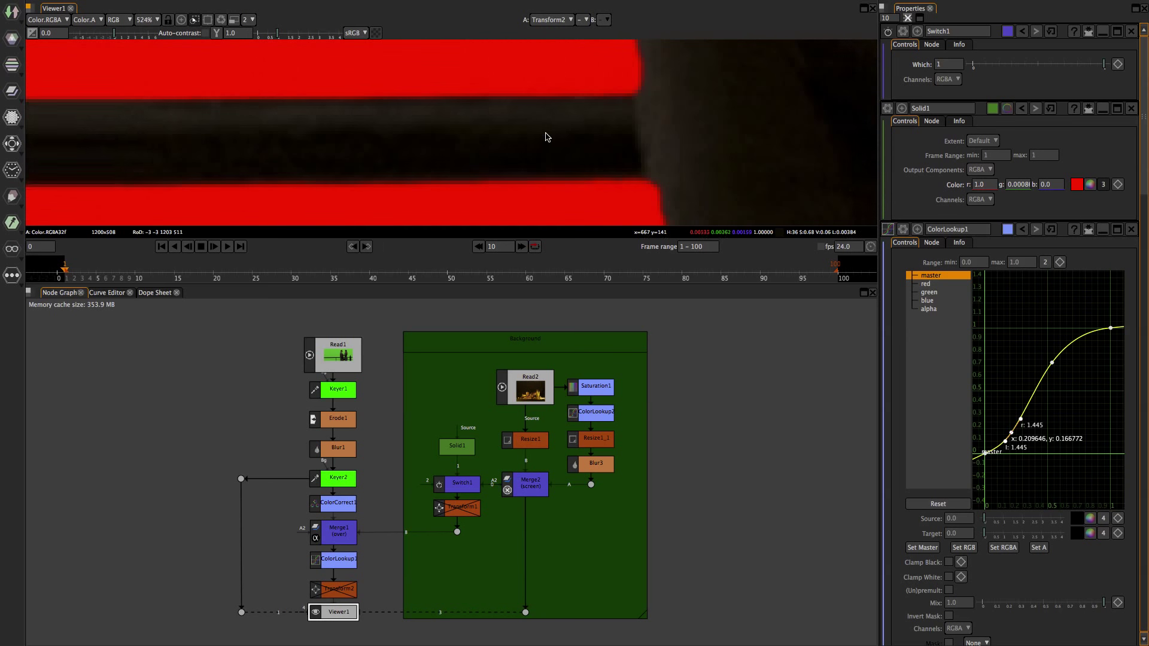
pyautogui.scroll(-10, 577, 141)
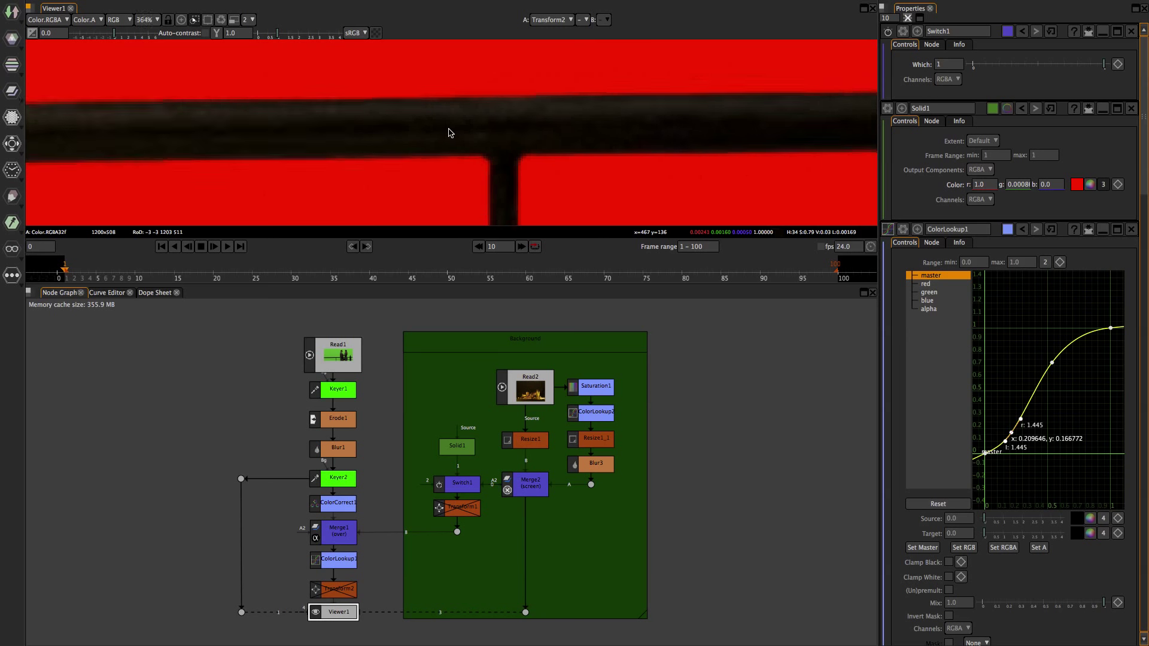
pyautogui.scroll(-2, 451, 133)
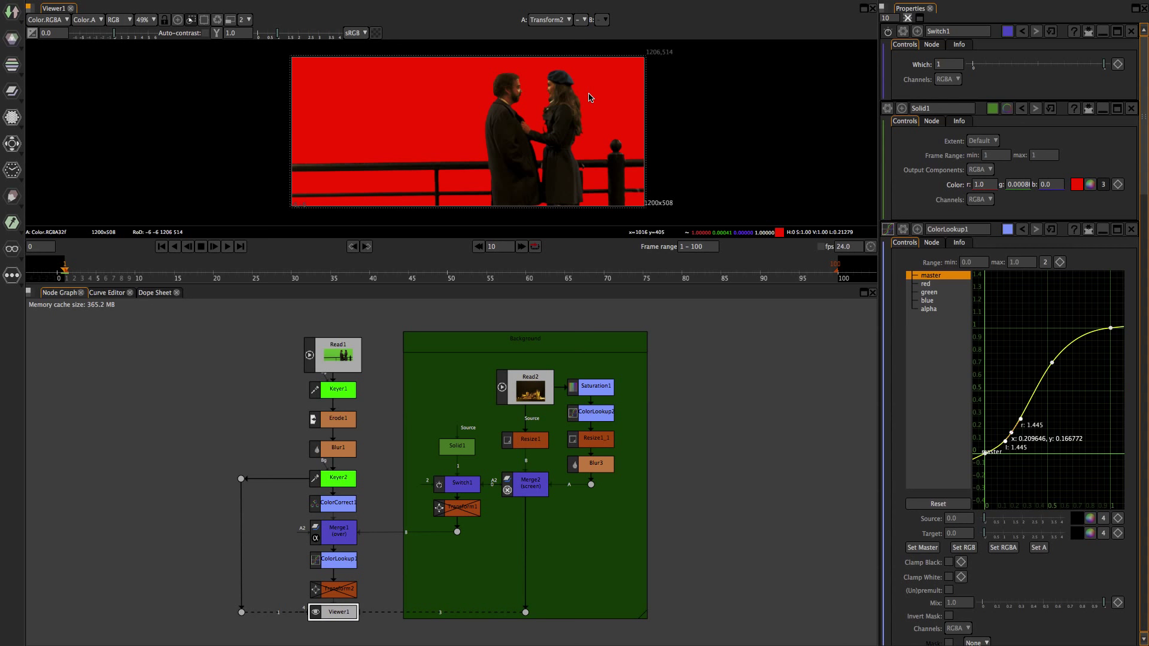
# Disable the red Solid1 node and set Switch1's Which value to 0 to use the night background.
pyautogui.click(465, 456)
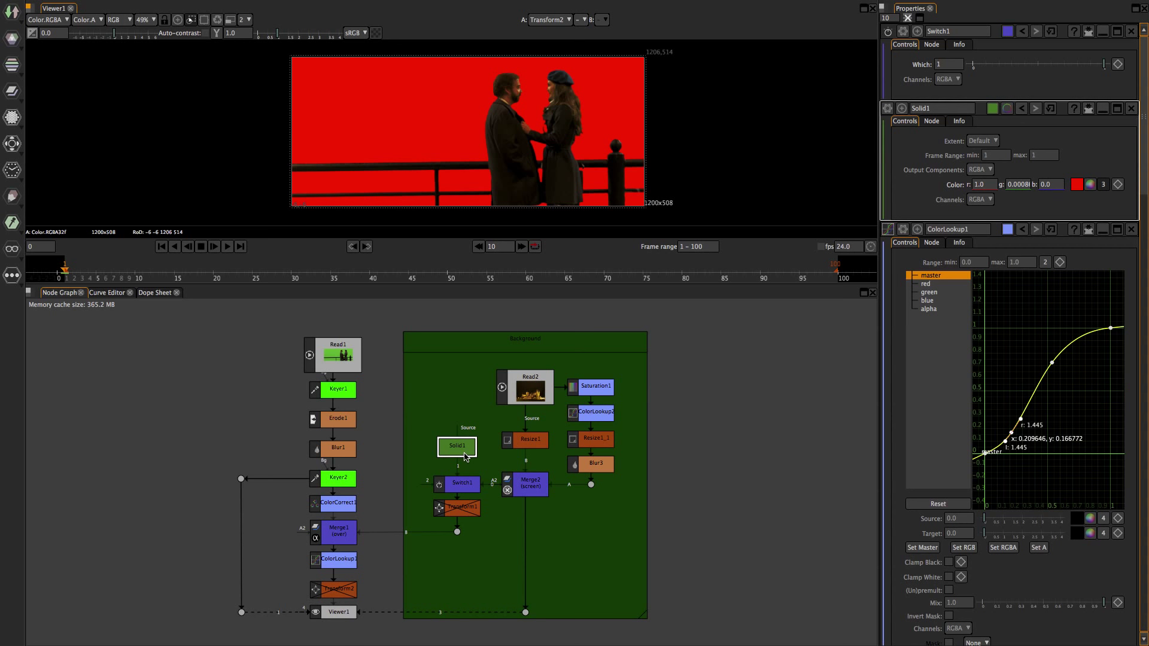
pyautogui.press('d')
pyautogui.click(465, 486)
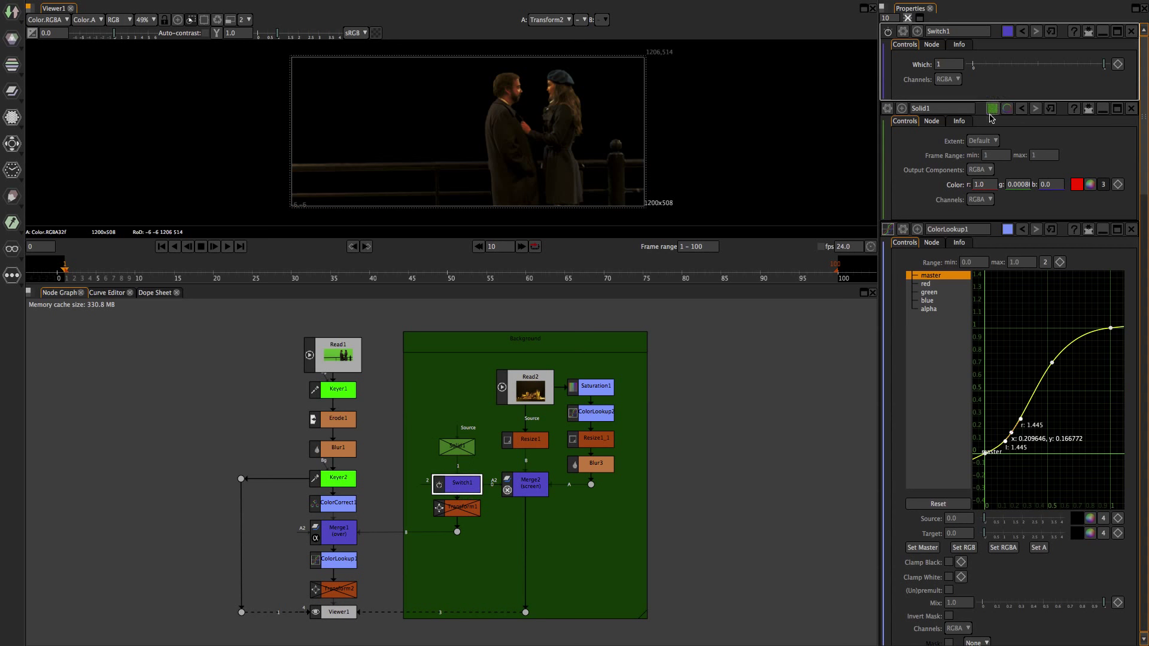
pyautogui.click(941, 63)
pyautogui.write('0')
pyautogui.press('Return')
pyautogui.click(544, 119)
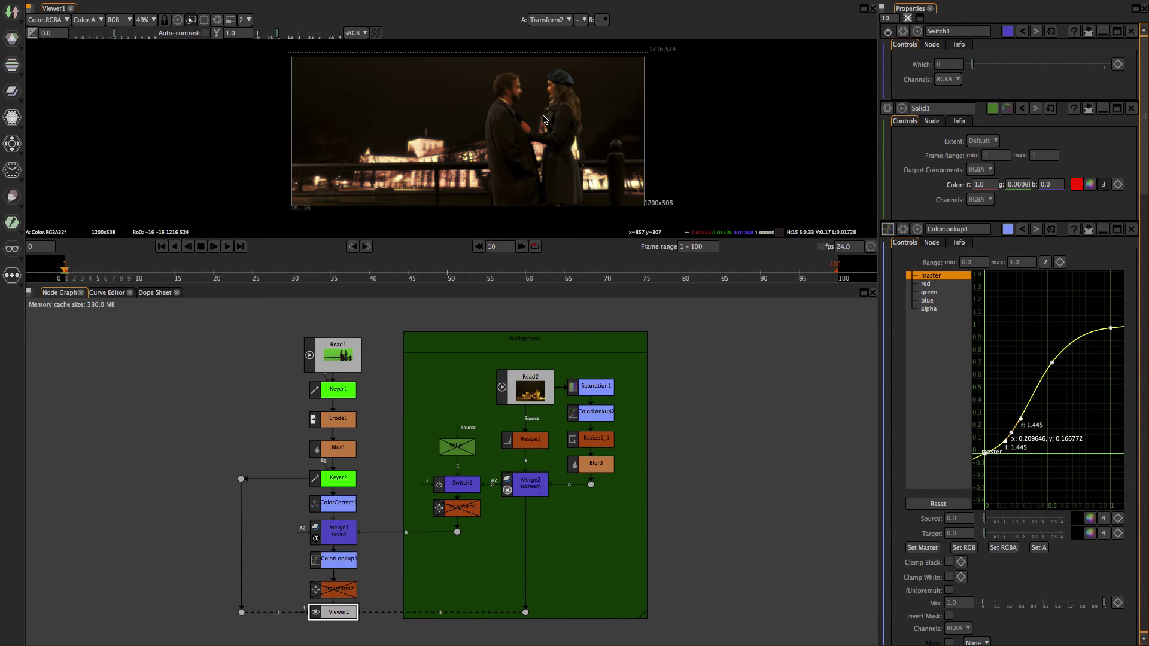
# Open Blur1's settings and display the keyed foreground's alpha channel up close around the man's coat.
pyautogui.moveTo(520, 430); pyautogui.dragTo(471, 422)
pyautogui.scroll(2, 563, 424)
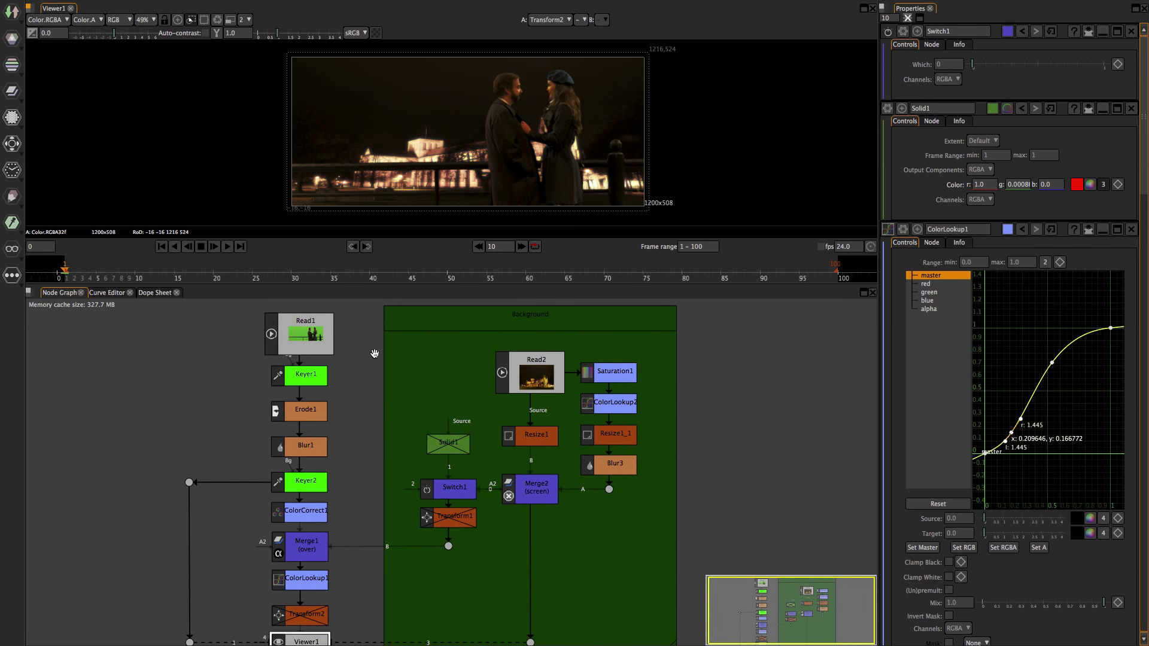
pyautogui.doubleClick(311, 450)
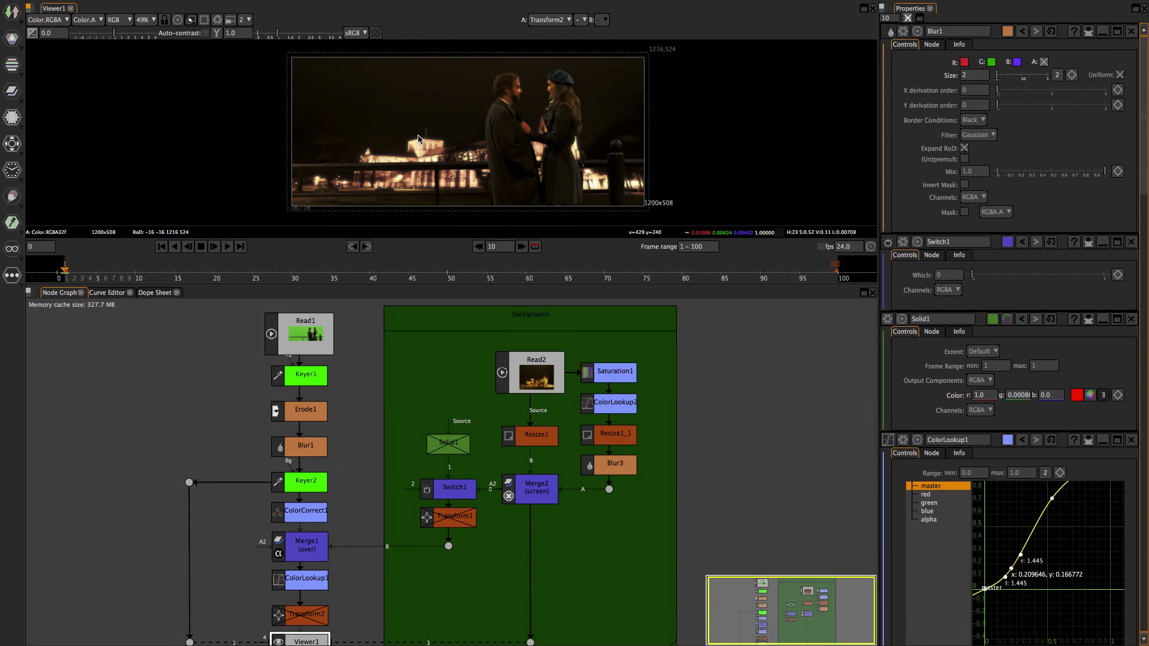
pyautogui.press('a')
pyautogui.scroll(5, 422, 136)
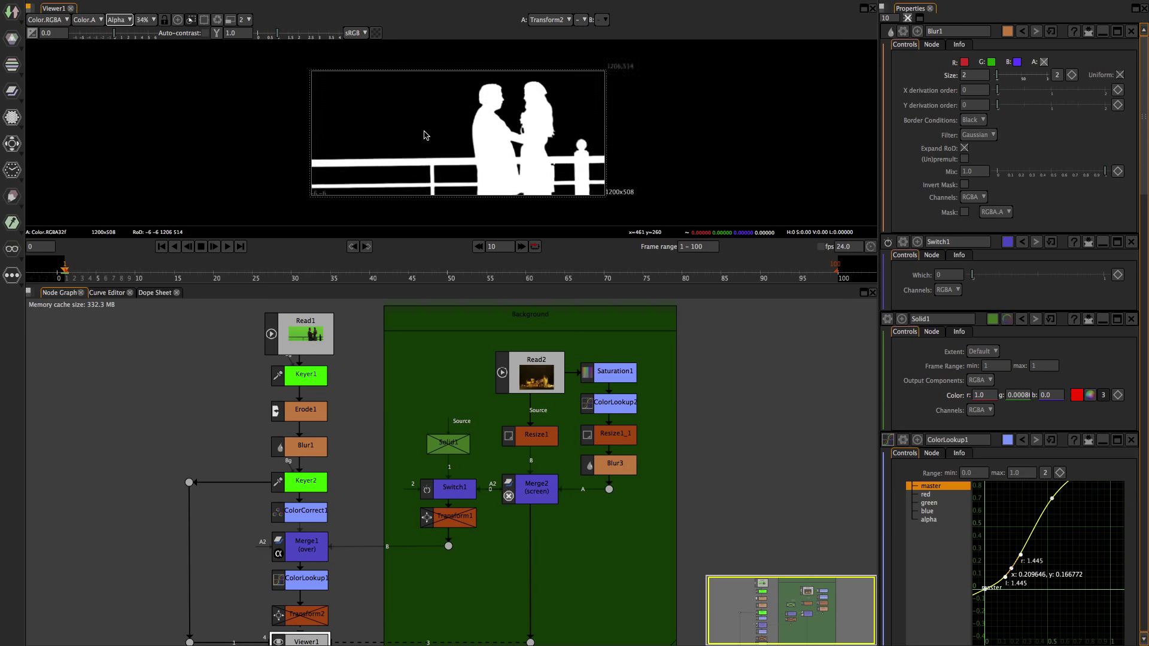
pyautogui.scroll(10, 527, 155)
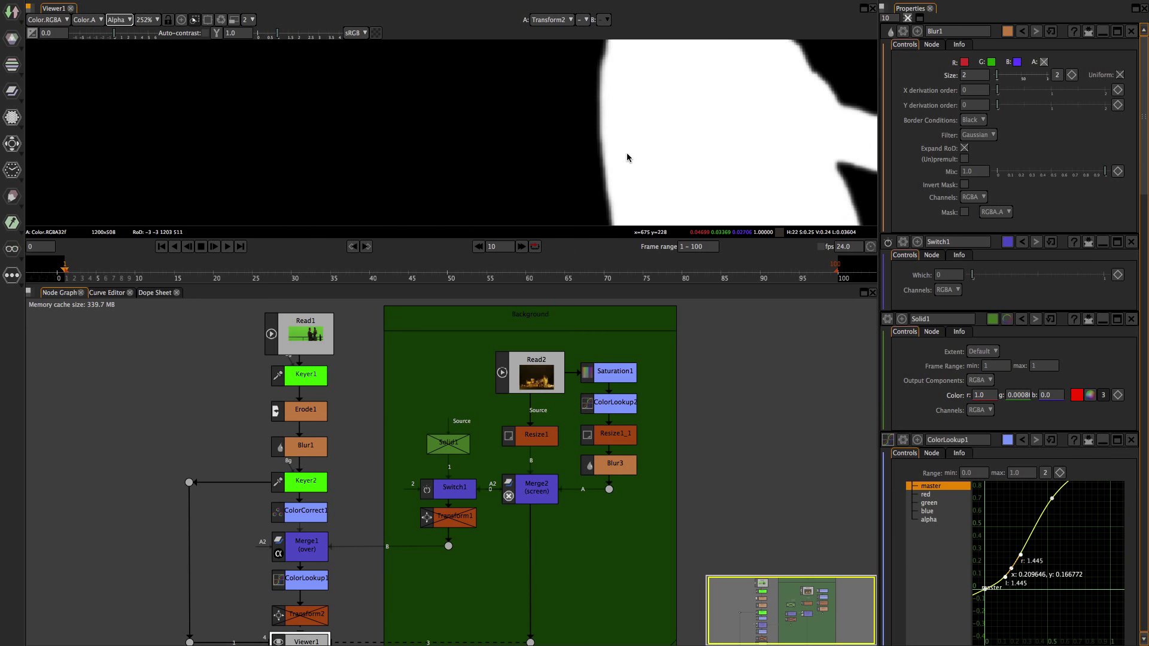
pyautogui.scroll(1, 573, 151)
# Disable and re-enable Blur1 repeatedly to compare the matte's edge with and without the blur.
pyautogui.click(312, 451)
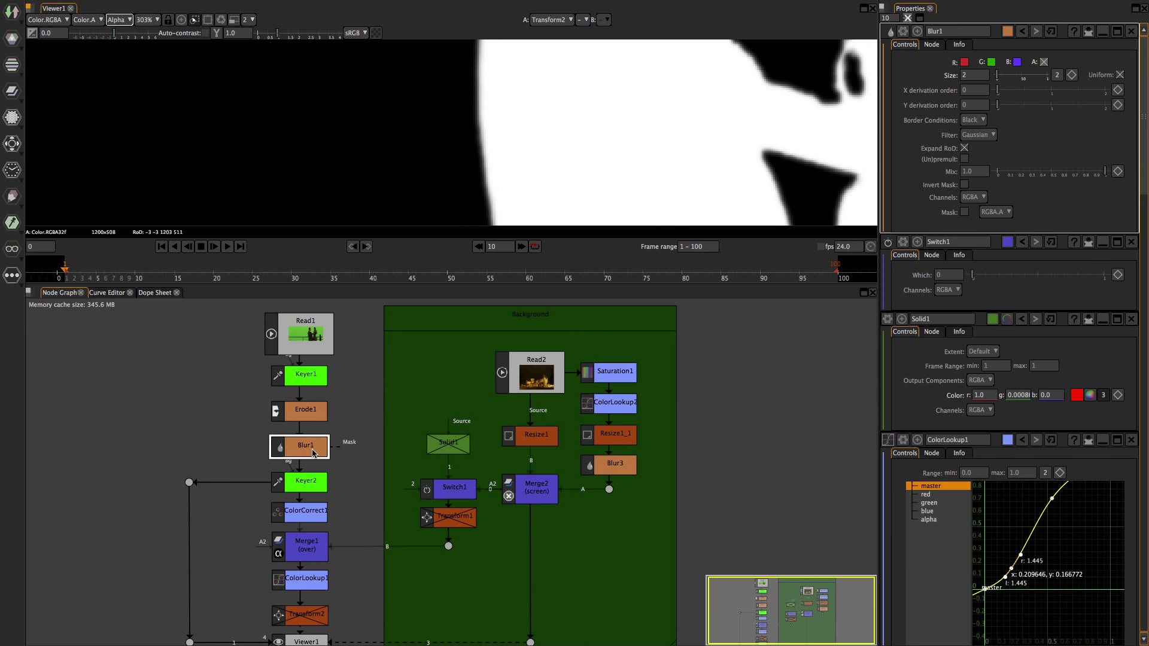
pyautogui.press('d')
pyautogui.press('d')
pyautogui.press('d')
pyautogui.press('d')
pyautogui.click(490, 202)
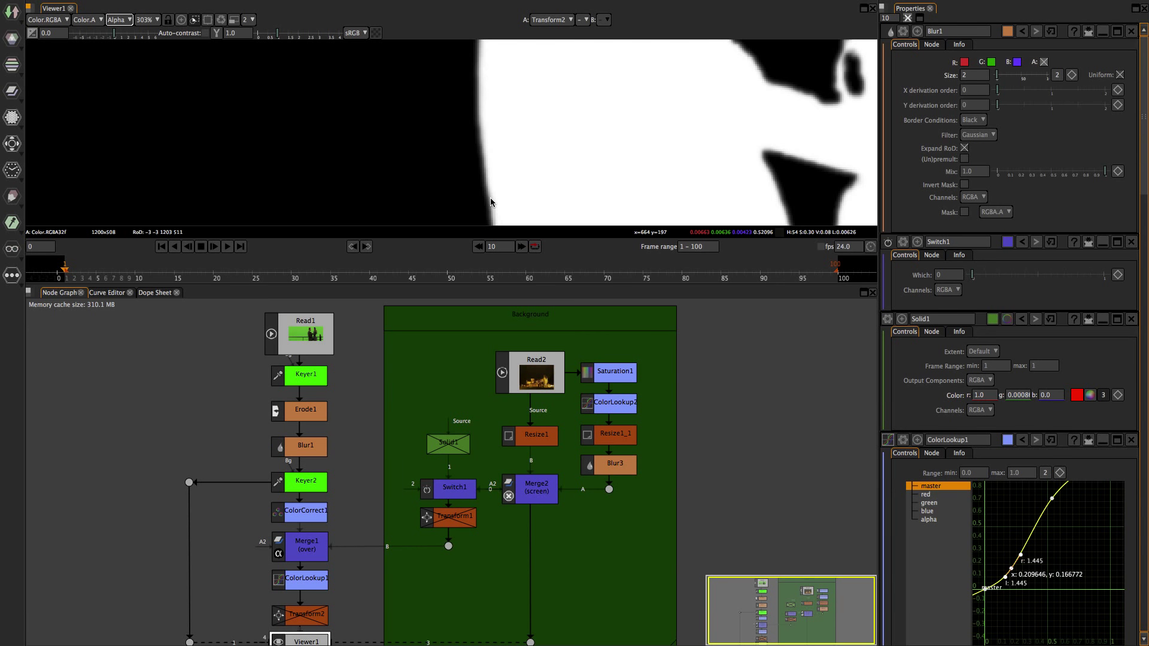
# Return the viewer to the composite's colour channels and examine the man's coat edge against the roof up close.
pyautogui.press('a')
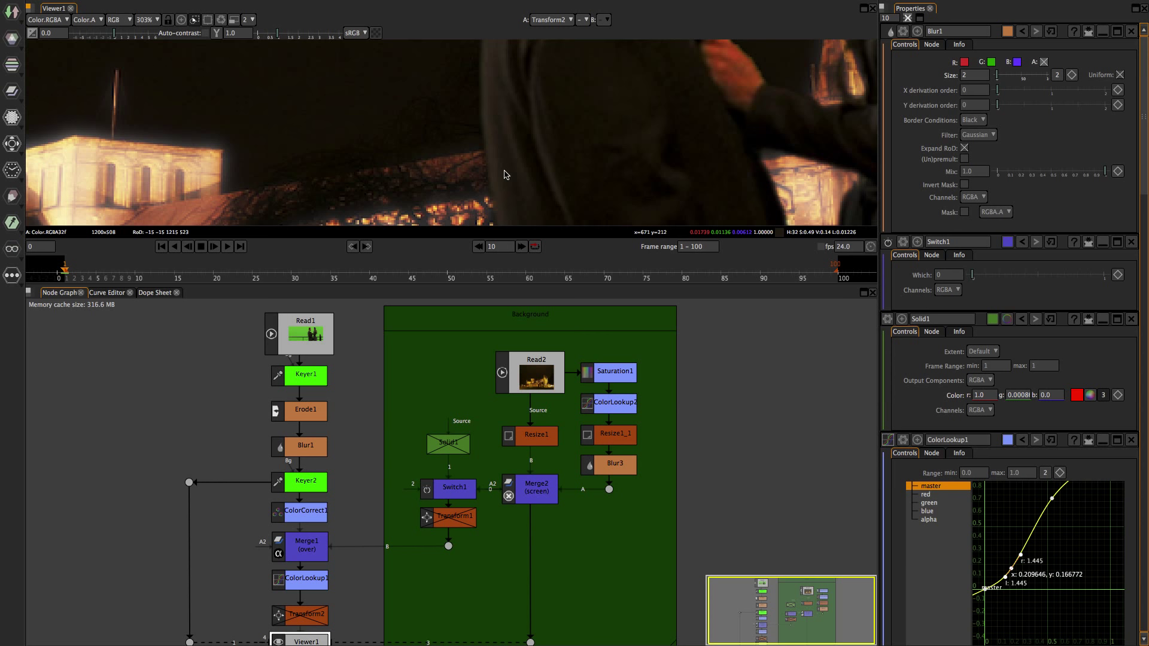
pyautogui.scroll(-3, 507, 175)
pyautogui.scroll(6, 507, 176)
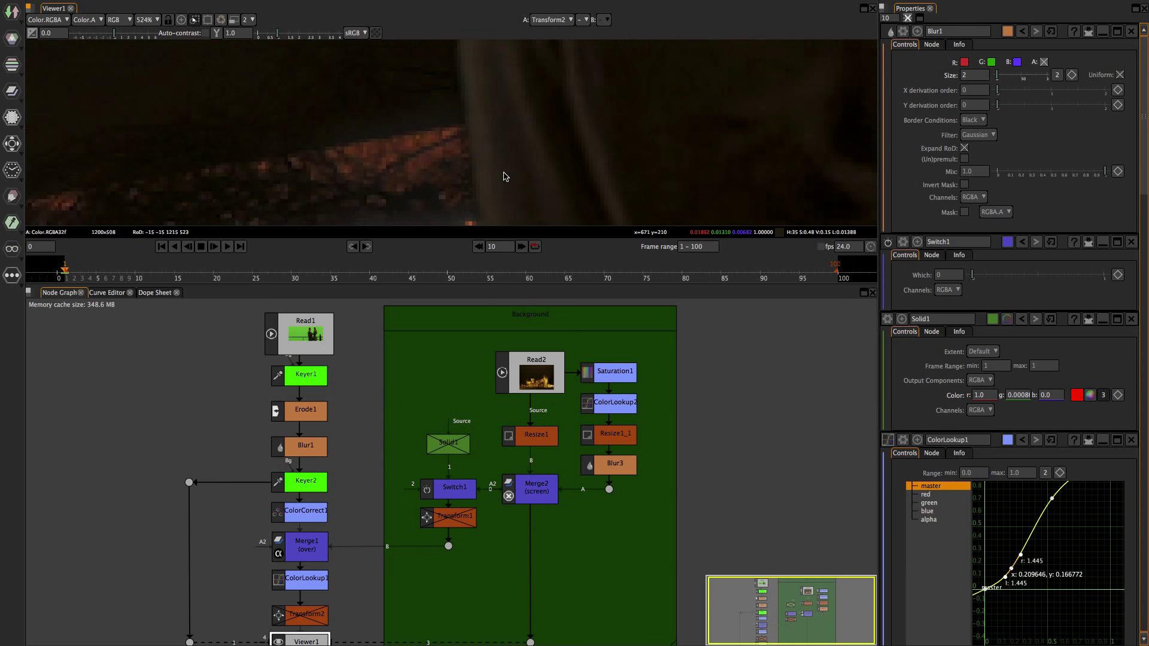
pyautogui.scroll(5, 505, 176)
pyautogui.scroll(-2, 406, 395)
# Disable and re-enable Blur1 to compare the coat's edge in the final composite.
pyautogui.click(319, 441)
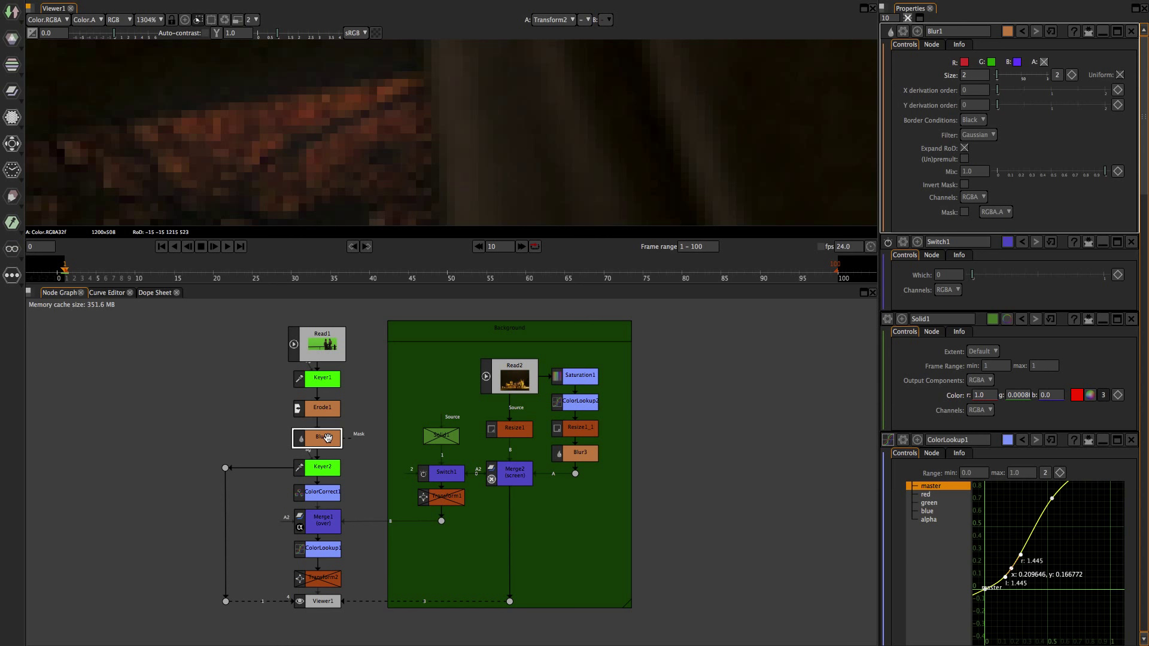
pyautogui.press('d')
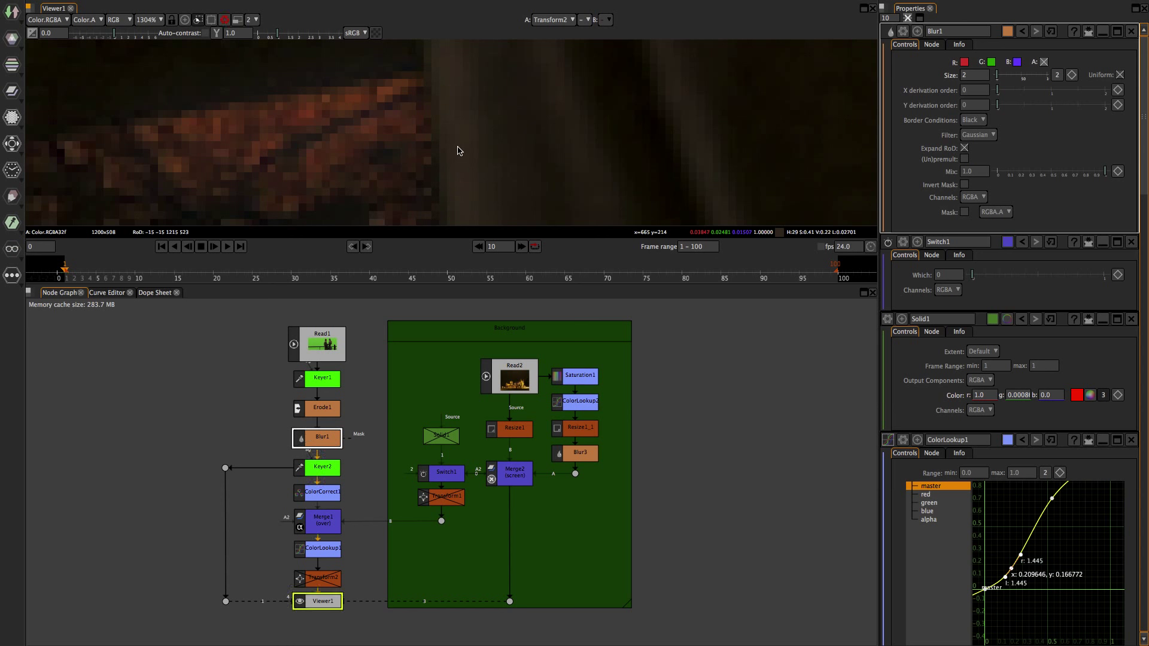
pyautogui.scroll(-10, 458, 150)
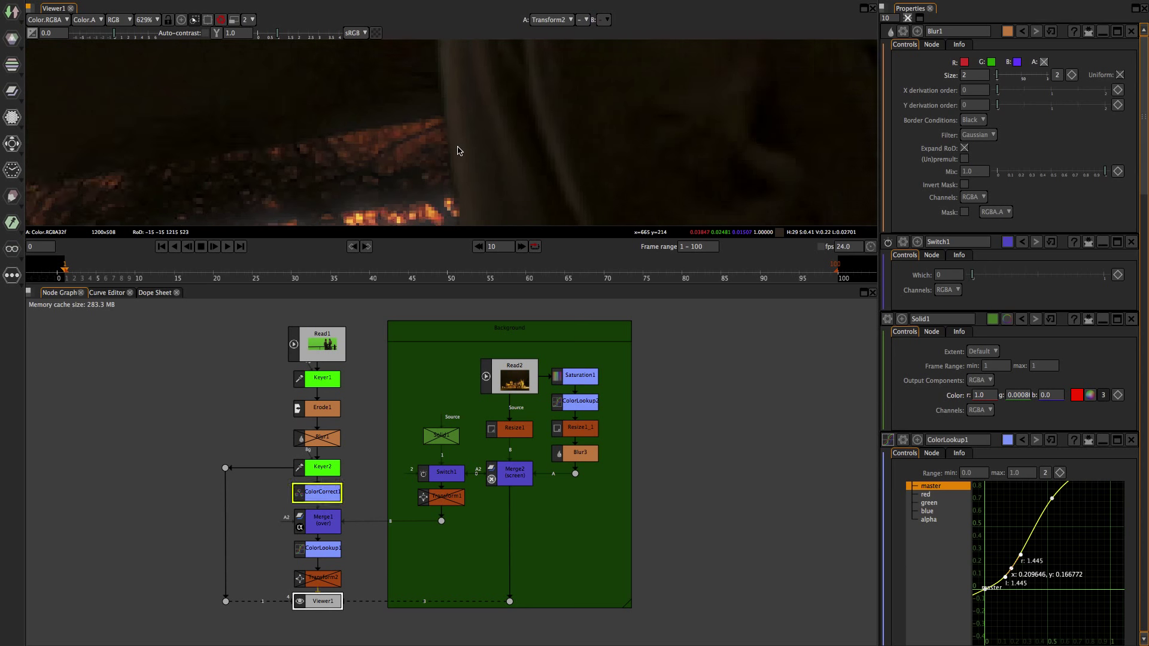
pyautogui.click(316, 442)
pyautogui.press('d')
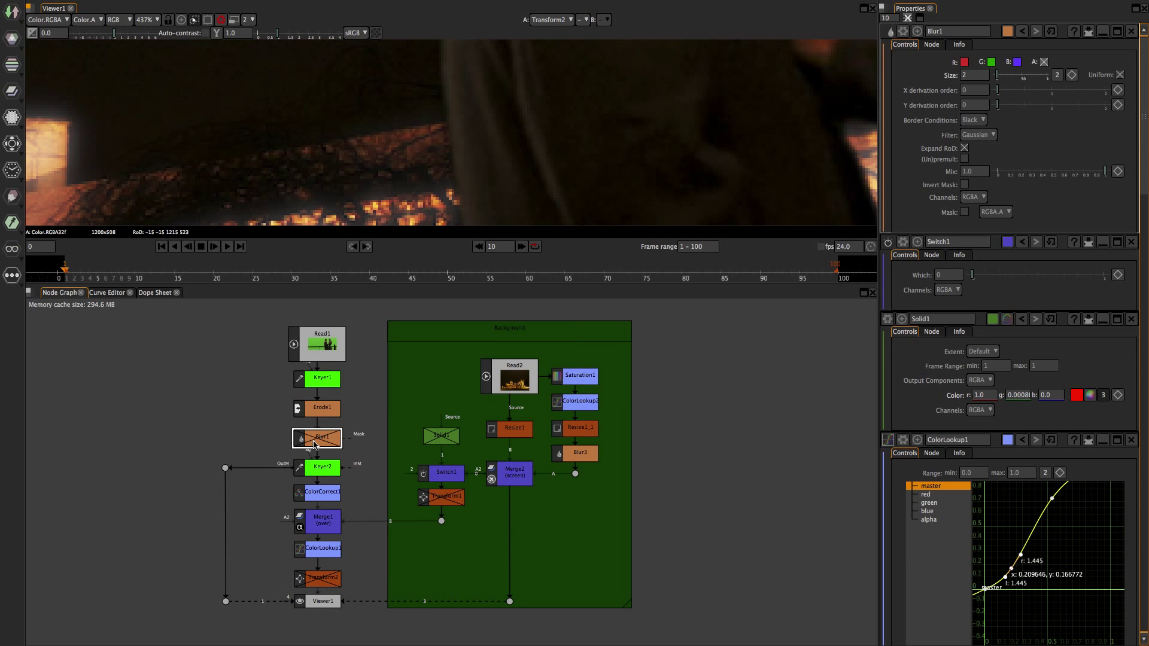
pyautogui.press('d')
# Compare the bright gap between the couple's coats with Blur1 disabled and enabled.
pyautogui.moveTo(623, 172); pyautogui.dragTo(341, 141)
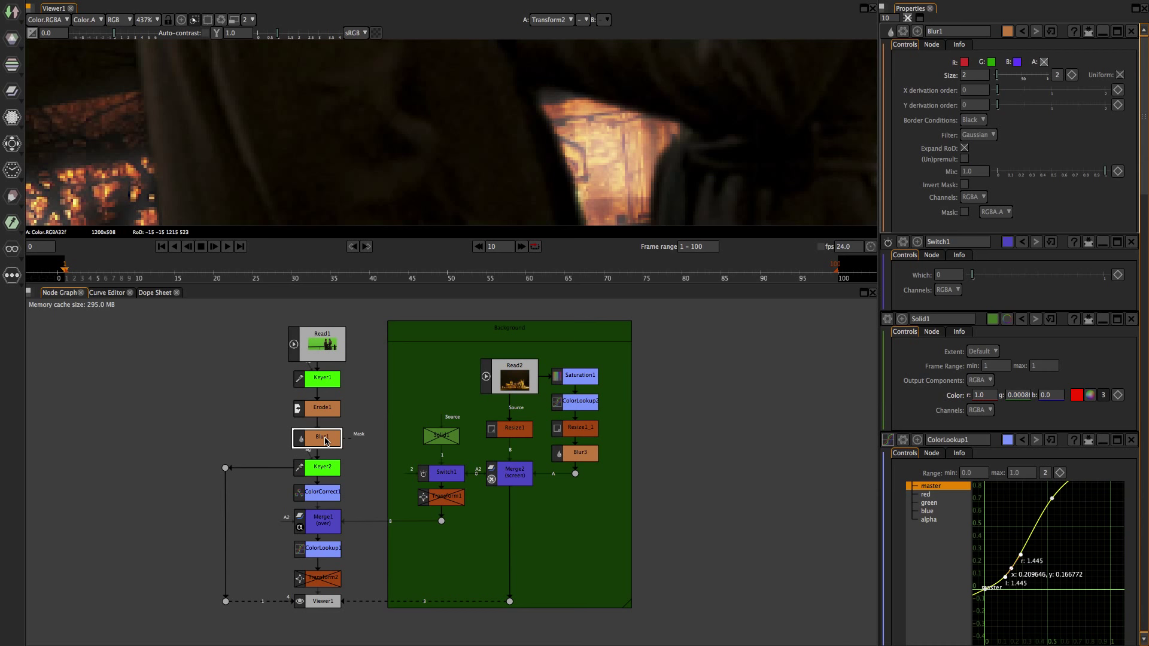
pyautogui.press('d')
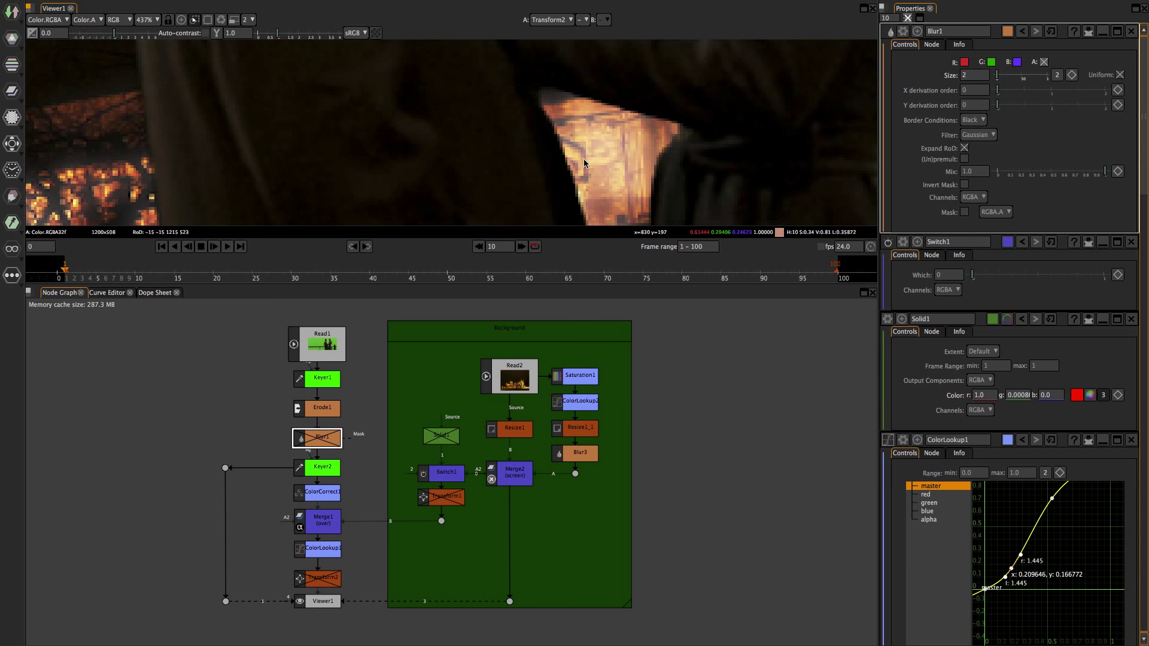
pyautogui.press('d')
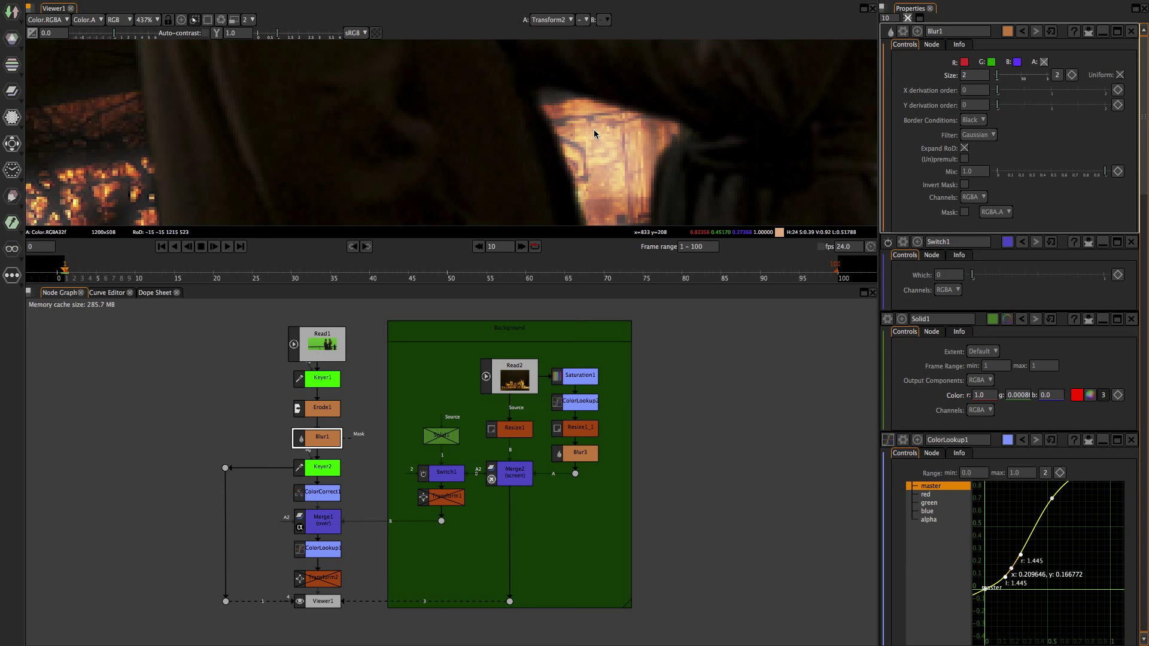
# Examine the full composite and the couple's faces and hair against the night sky.
pyautogui.scroll(-5, 594, 130)
pyautogui.scroll(-10, 594, 129)
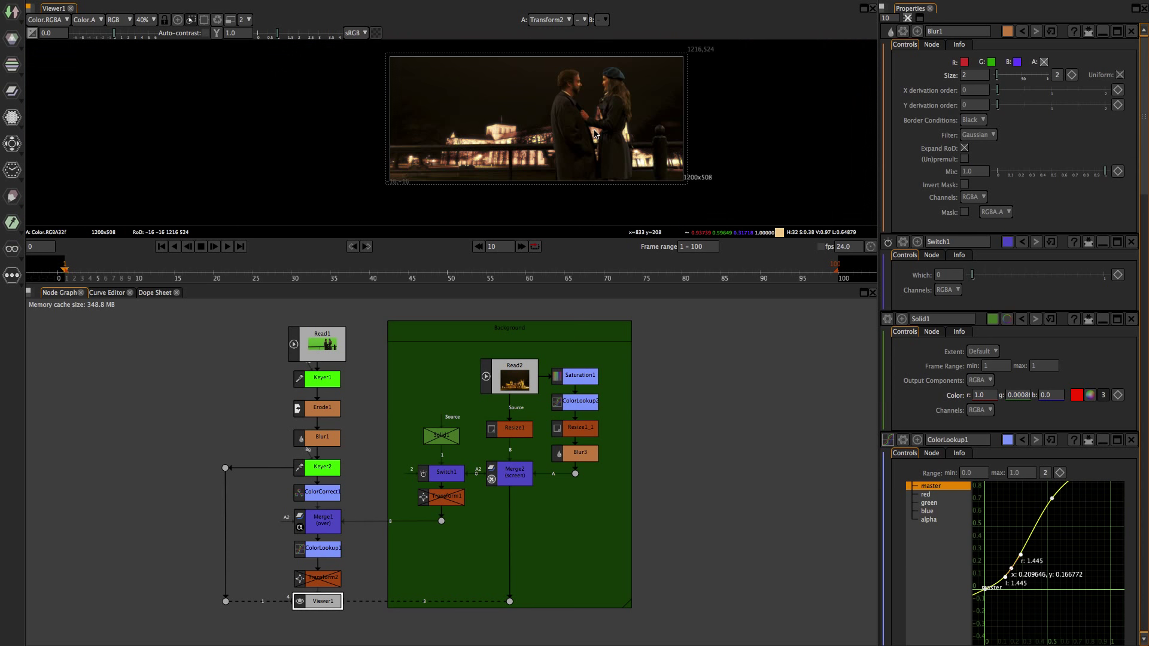
pyautogui.scroll(-2, 606, 146)
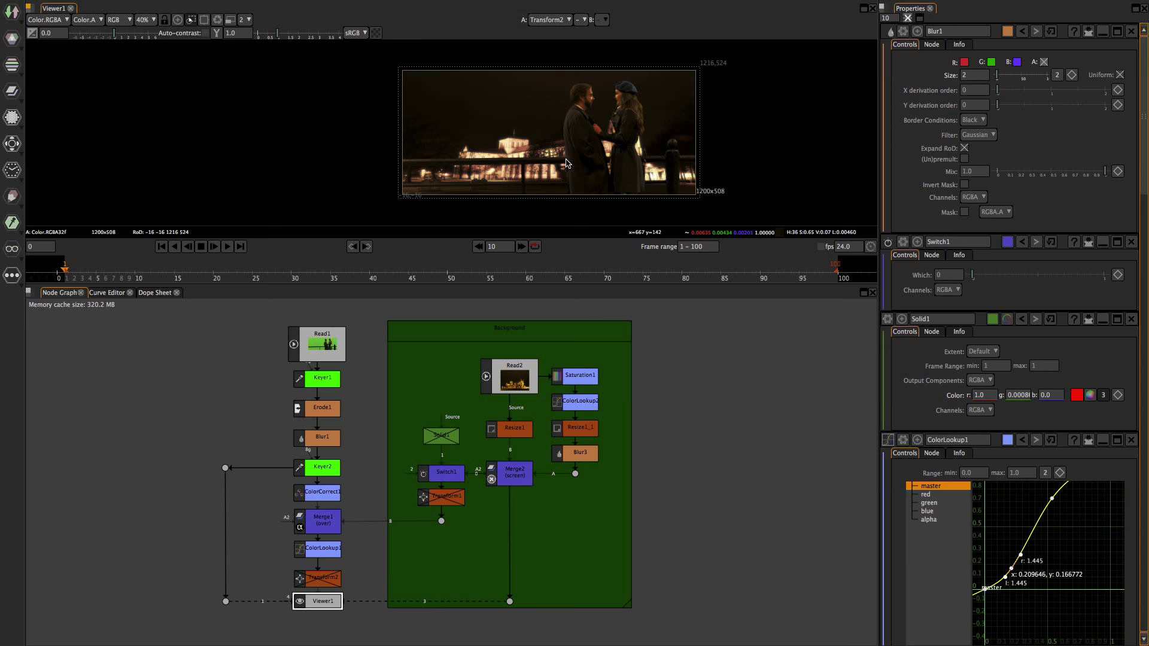
pyautogui.moveTo(567, 162); pyautogui.dragTo(489, 165)
pyautogui.scroll(1, 489, 165)
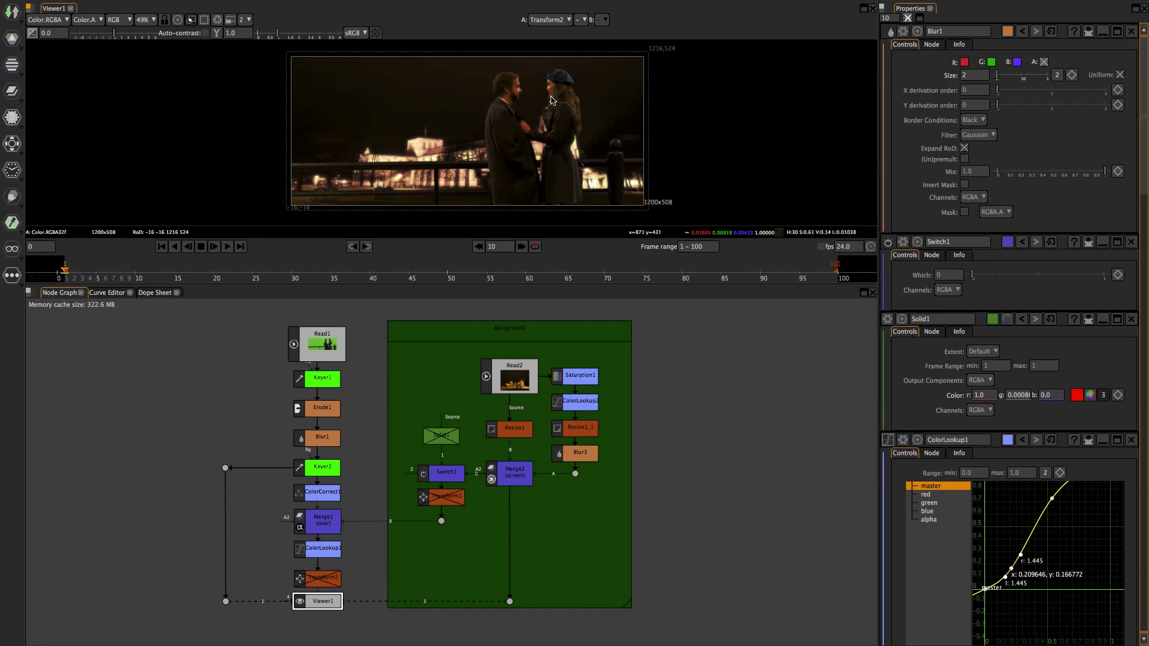
pyautogui.scroll(4, 550, 99)
pyautogui.scroll(1, 553, 85)
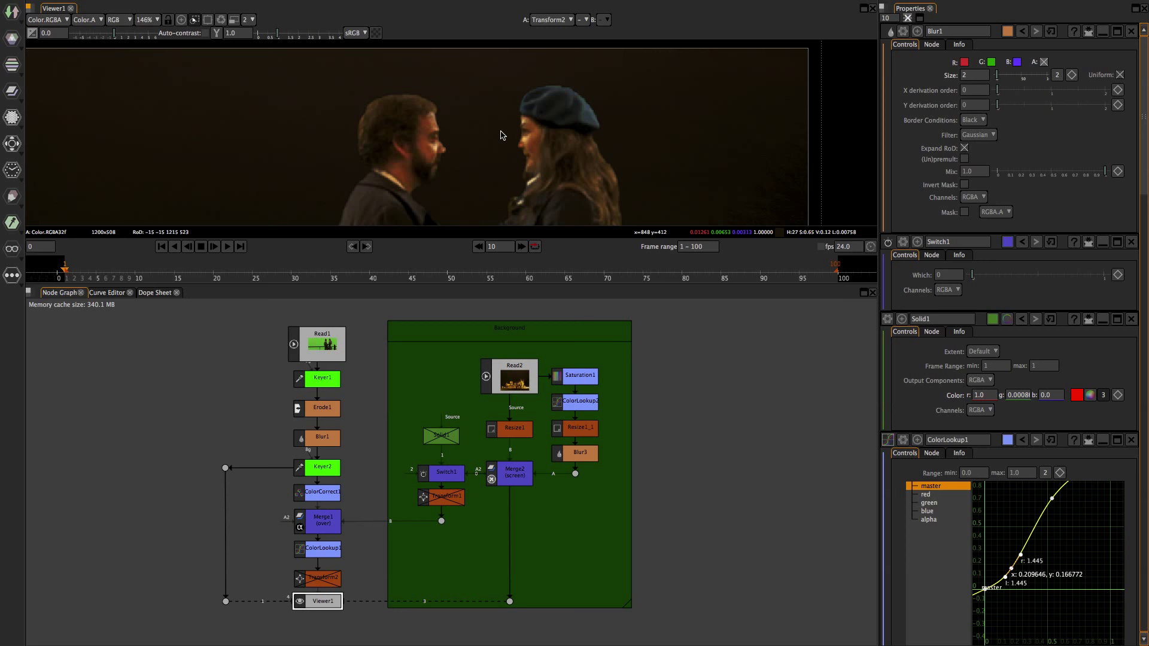
pyautogui.scroll(-10, 501, 135)
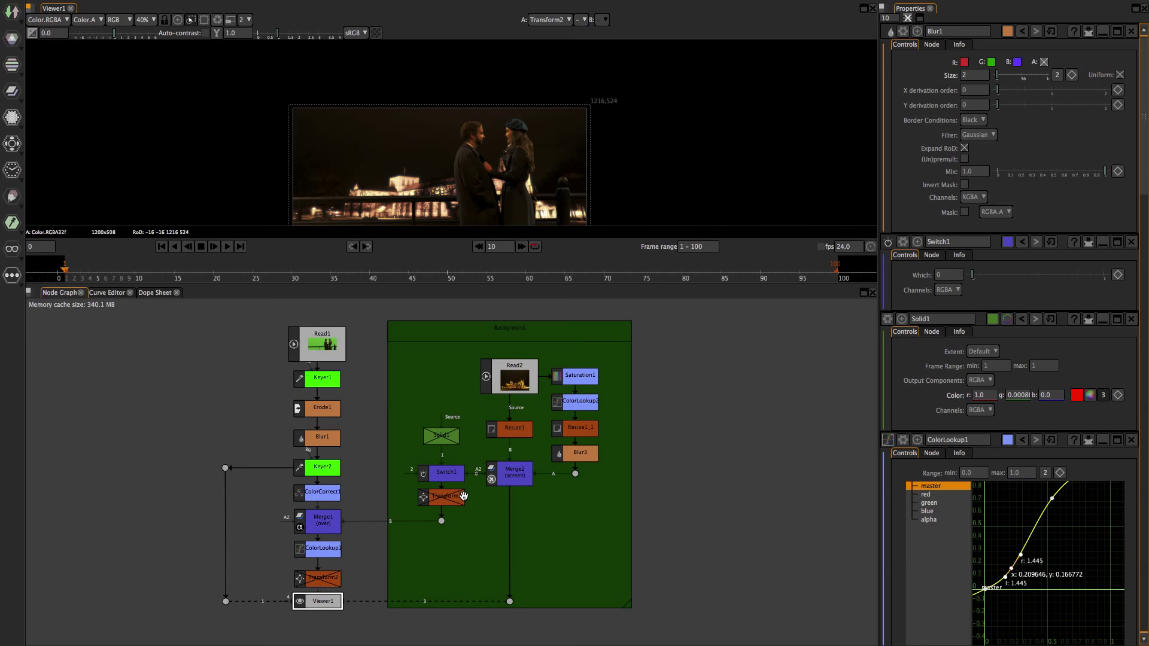
pyautogui.scroll(2, 578, 149)
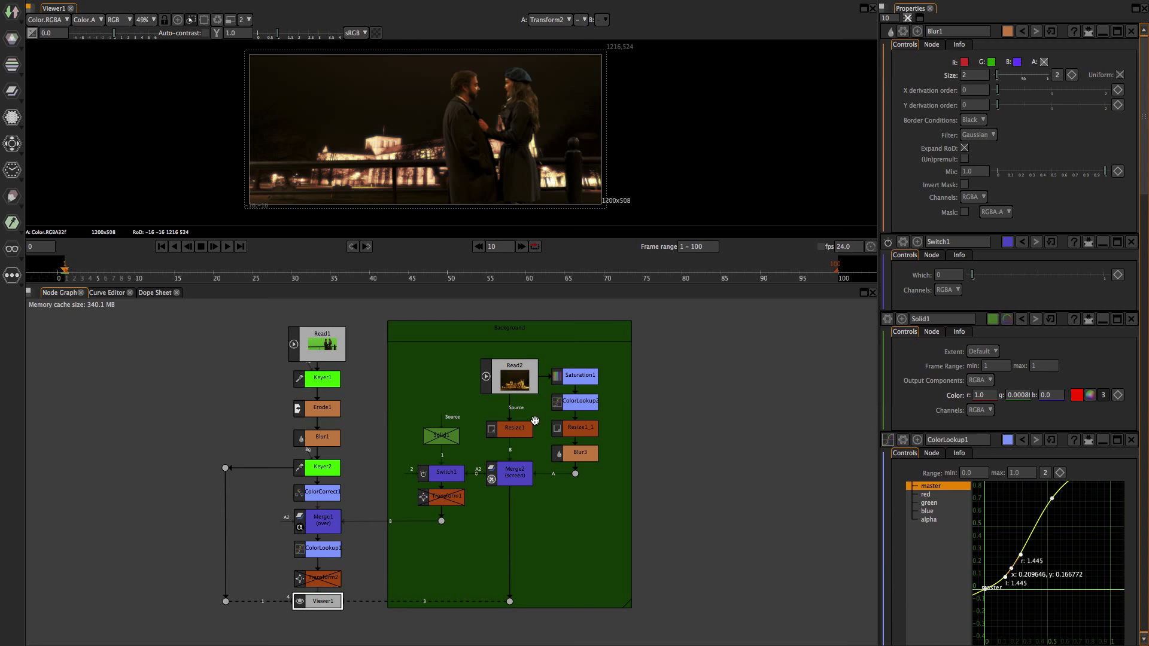
# Set Keyer1's Output Mode to Composite and inspect the couple's edges in the composite.
pyautogui.doubleClick(327, 381)
pyautogui.click(984, 195)
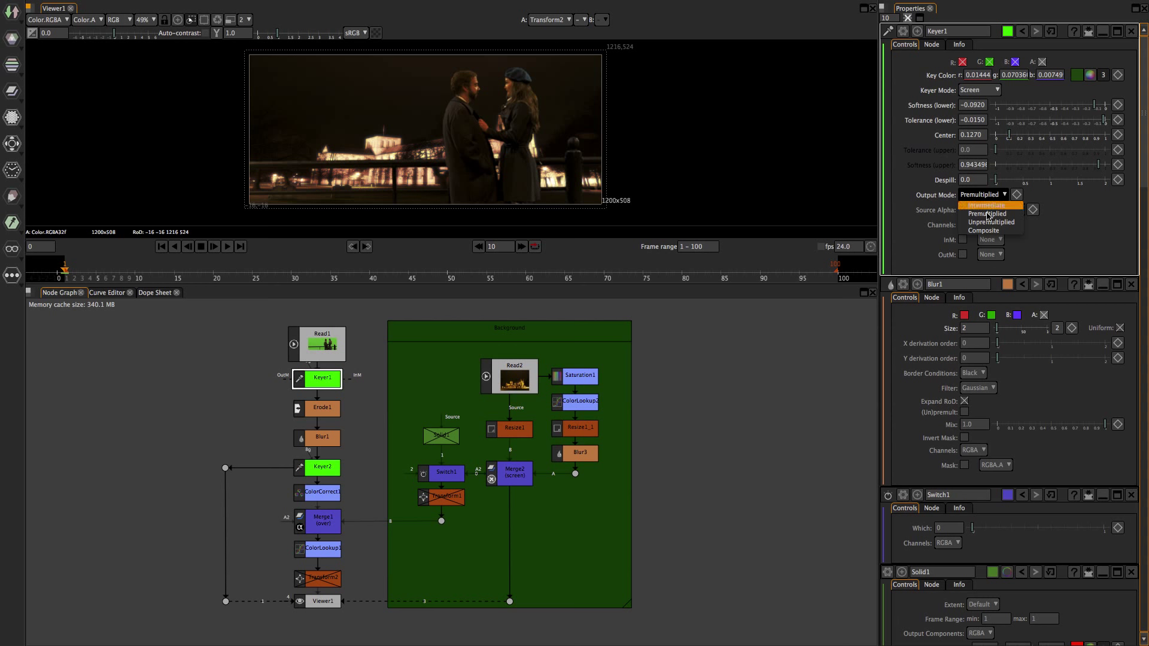
pyautogui.click(995, 231)
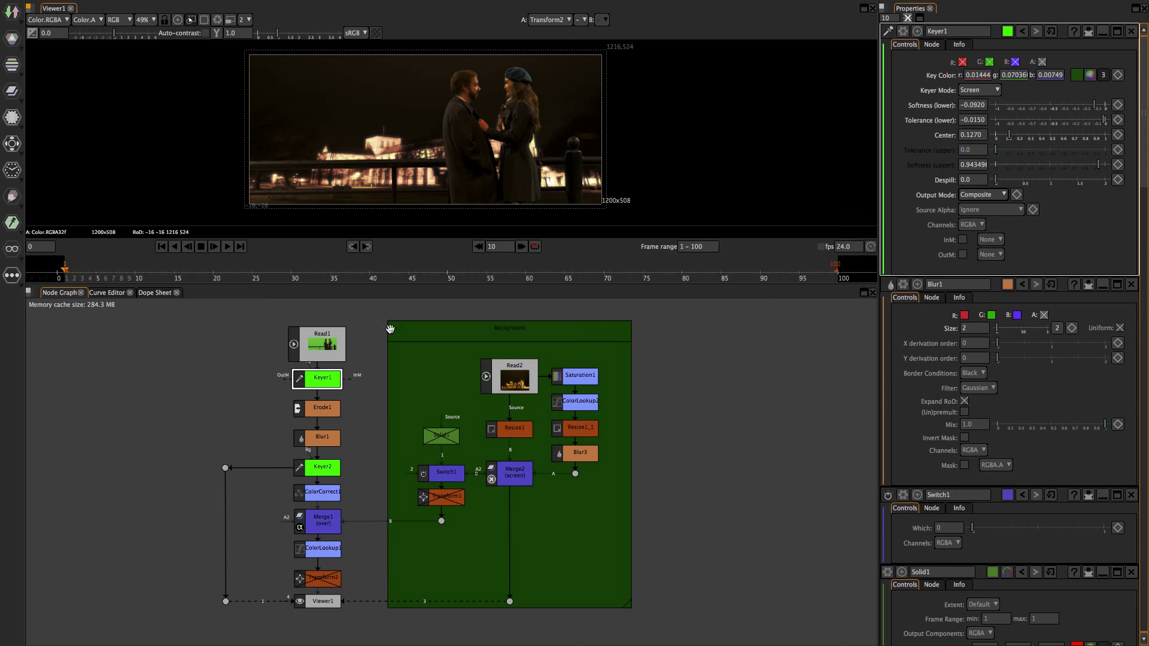
pyautogui.moveTo(327, 381); pyautogui.dragTo(258, 366)
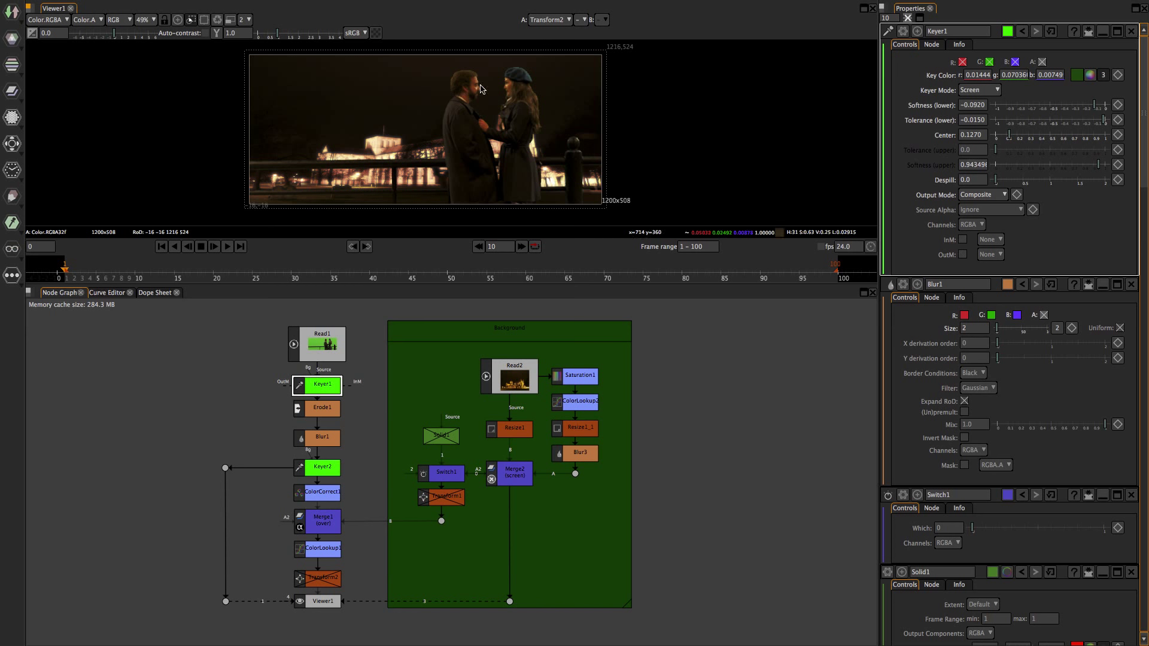
pyautogui.scroll(1, 520, 97)
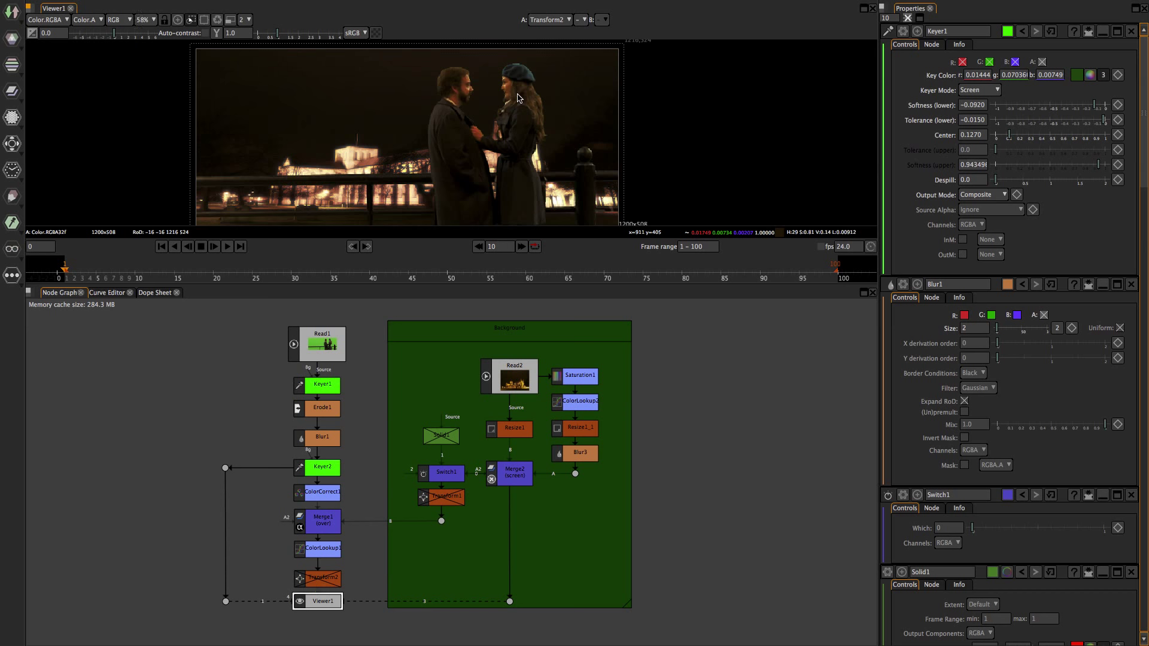
pyautogui.scroll(4, 519, 98)
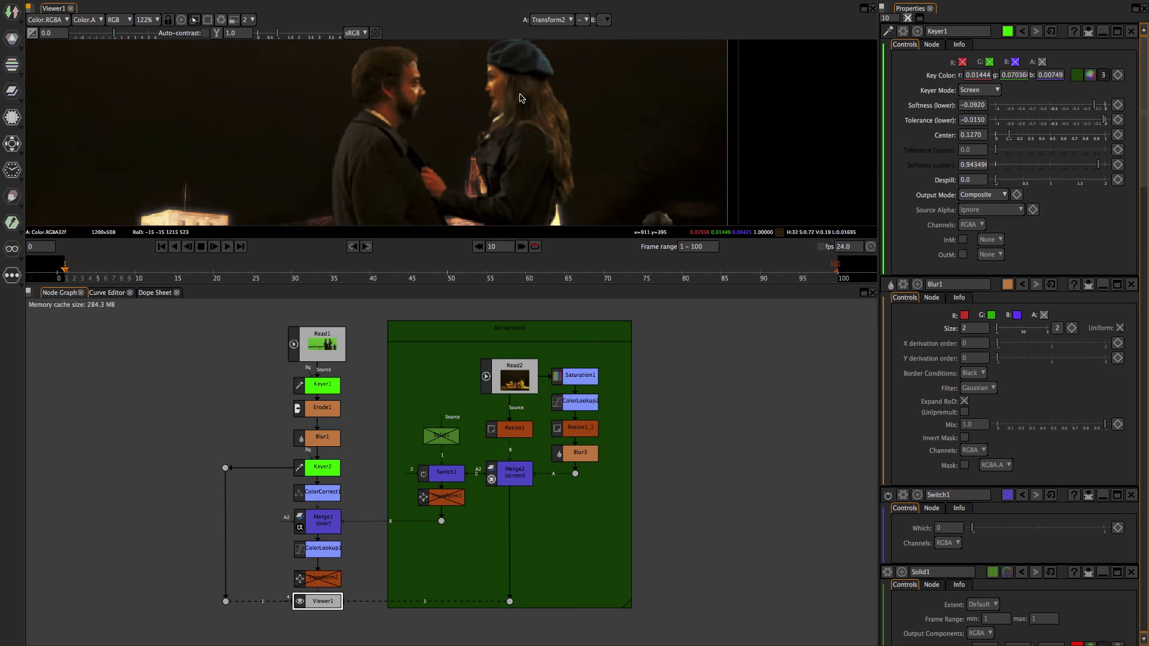
# Set Keyer1's Output Mode to Premultiplied and fit the full composite in the viewer.
pyautogui.click(974, 200)
pyautogui.click(979, 214)
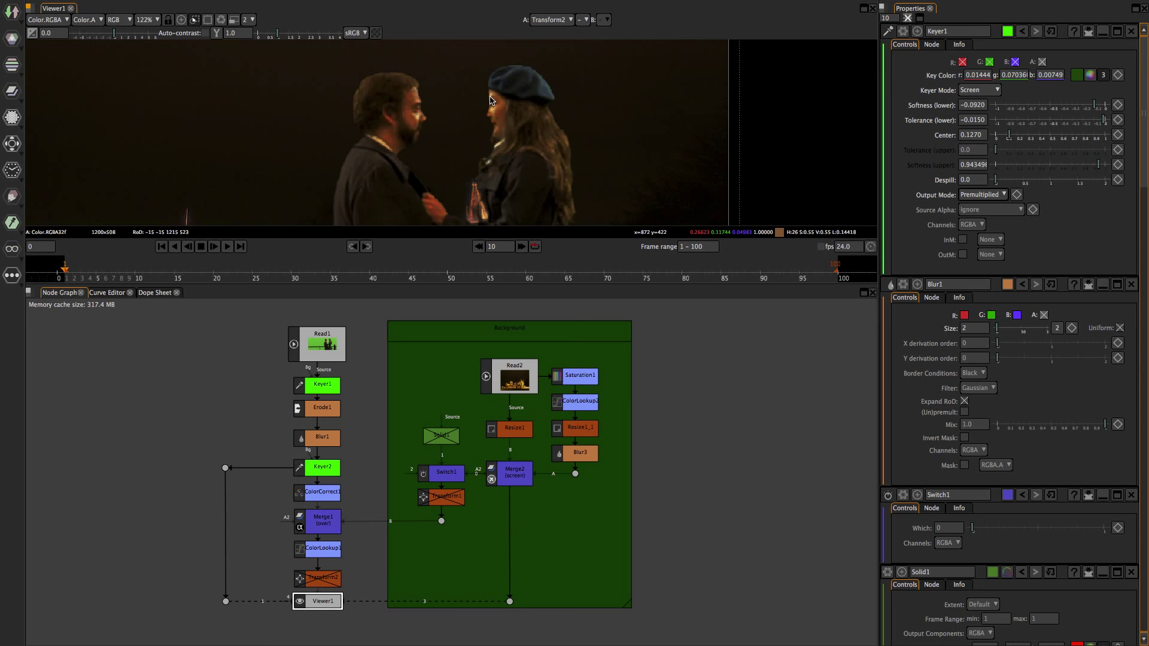
pyautogui.scroll(-5, 489, 100)
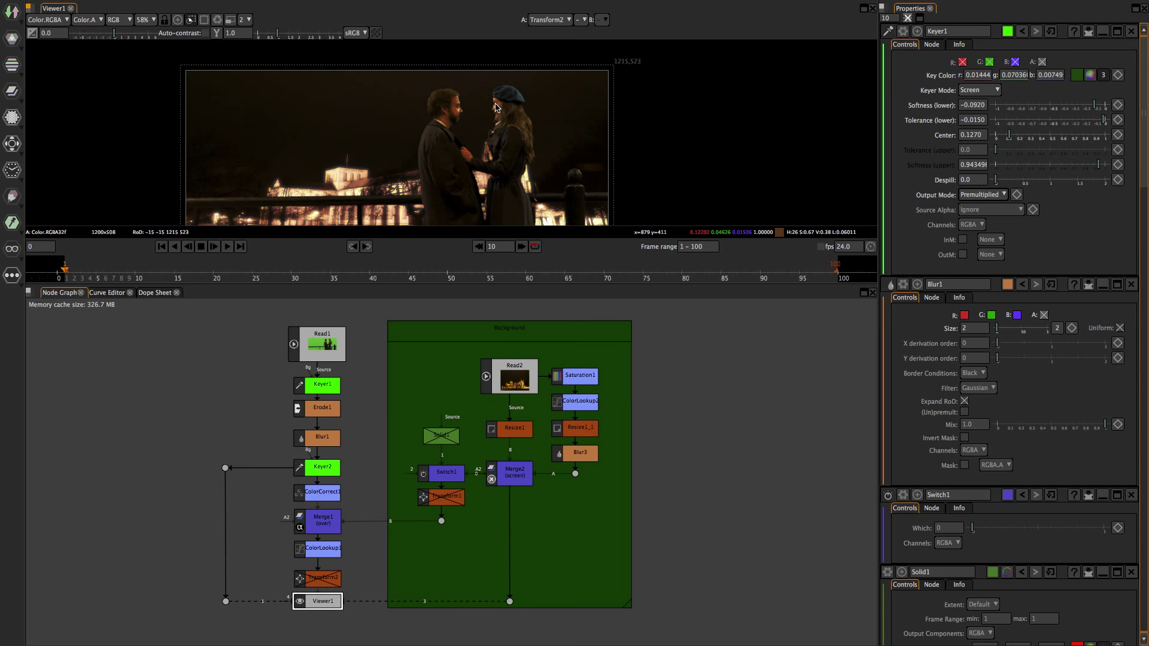
pyautogui.press('f')
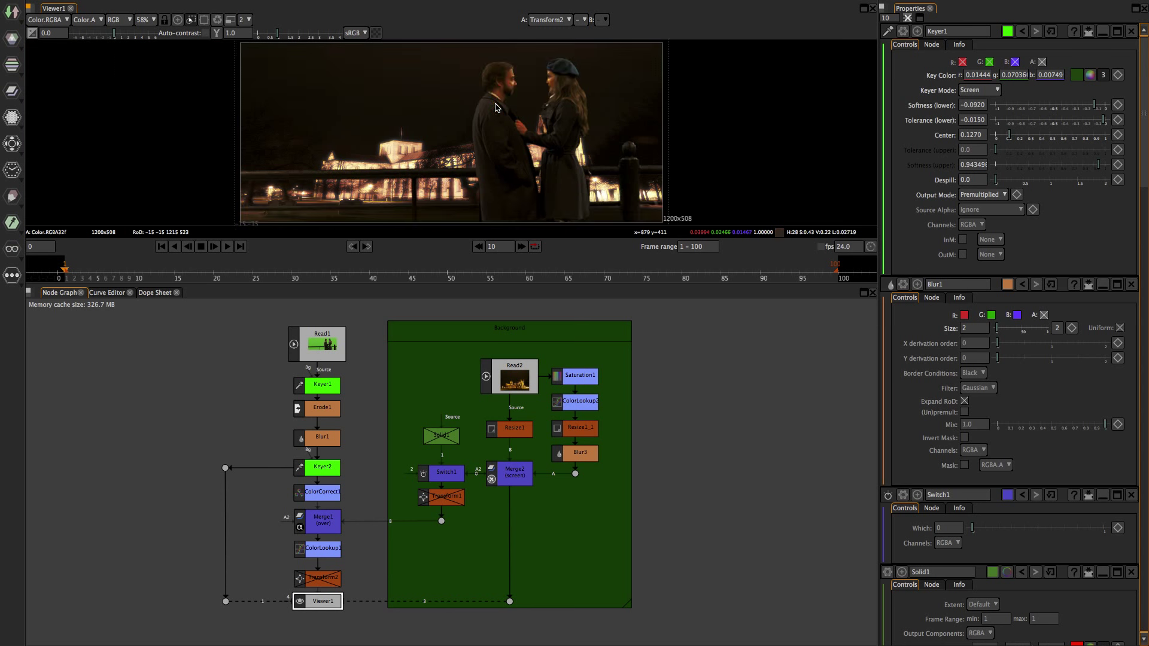